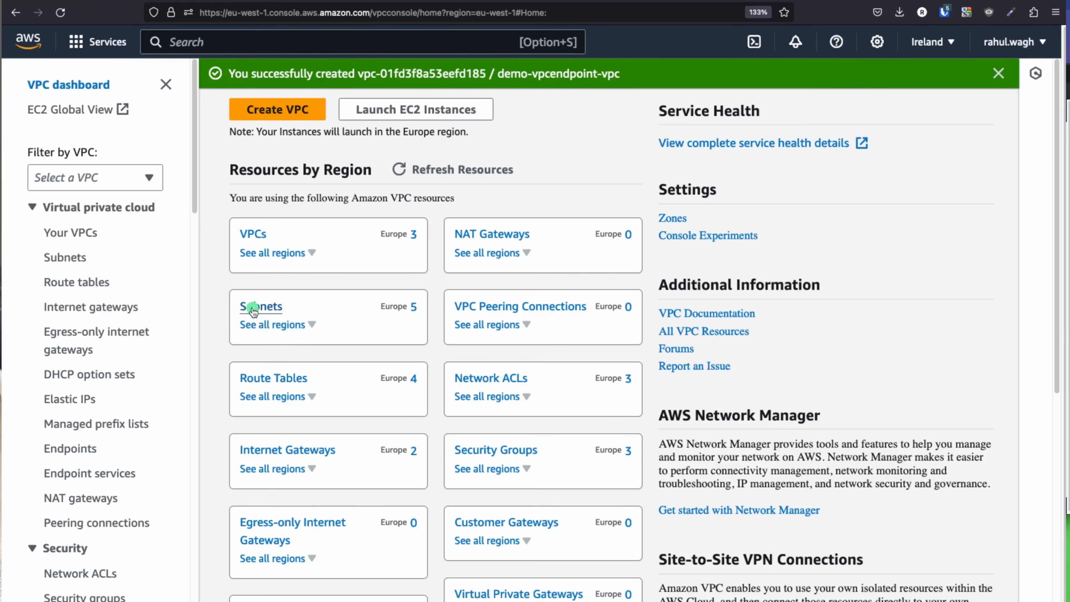
# Step: Copy the demo-vpcendpoint VPC name, then start a new subnet and list its VPC choices
pyautogui.click(253, 308)
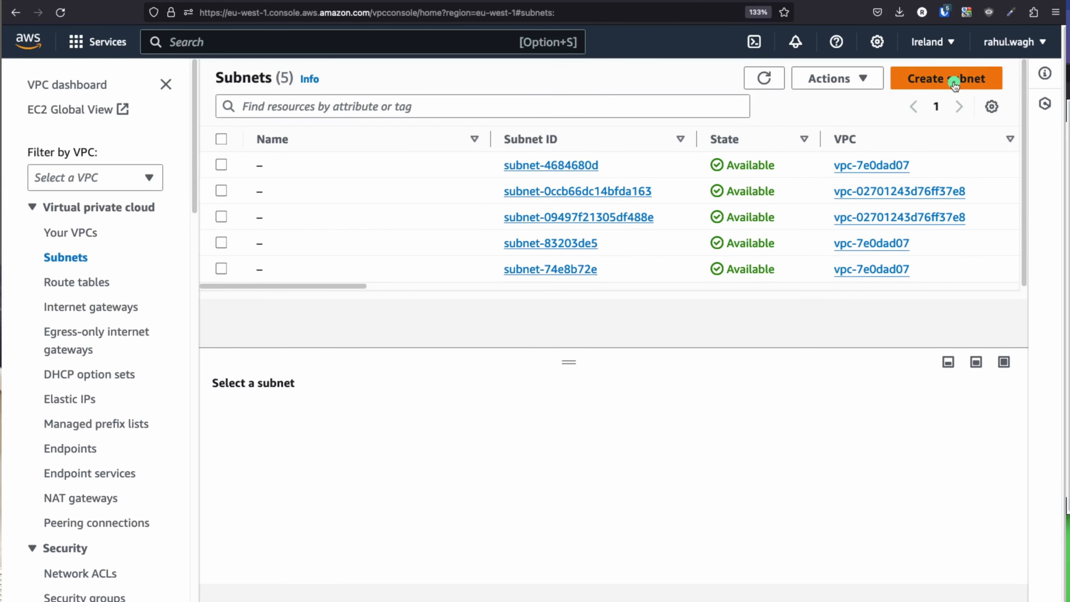
pyautogui.click(75, 233)
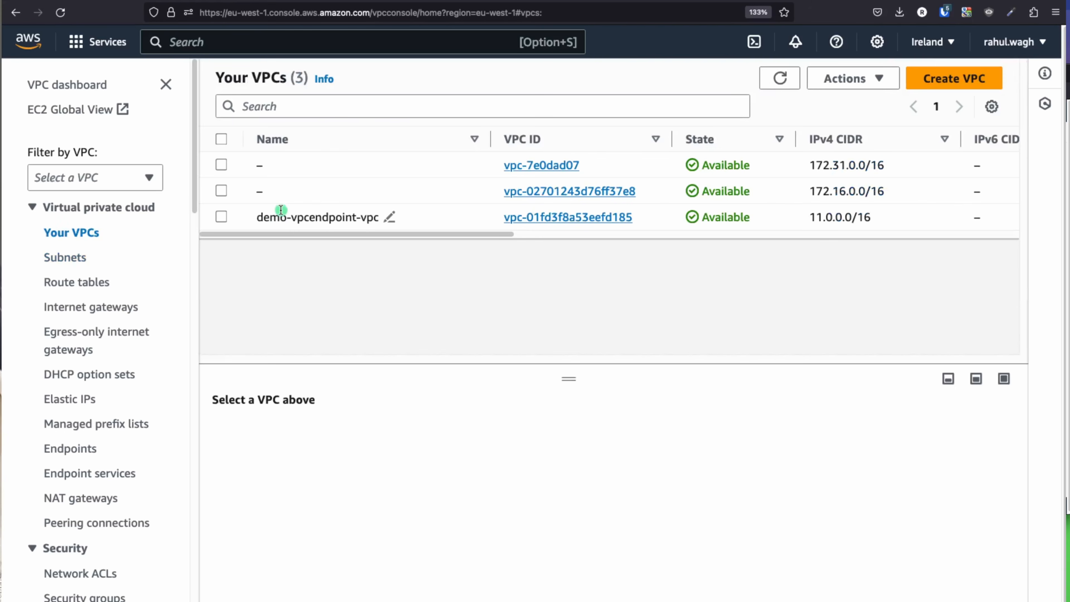
pyautogui.moveTo(247, 217); pyautogui.dragTo(360, 217)
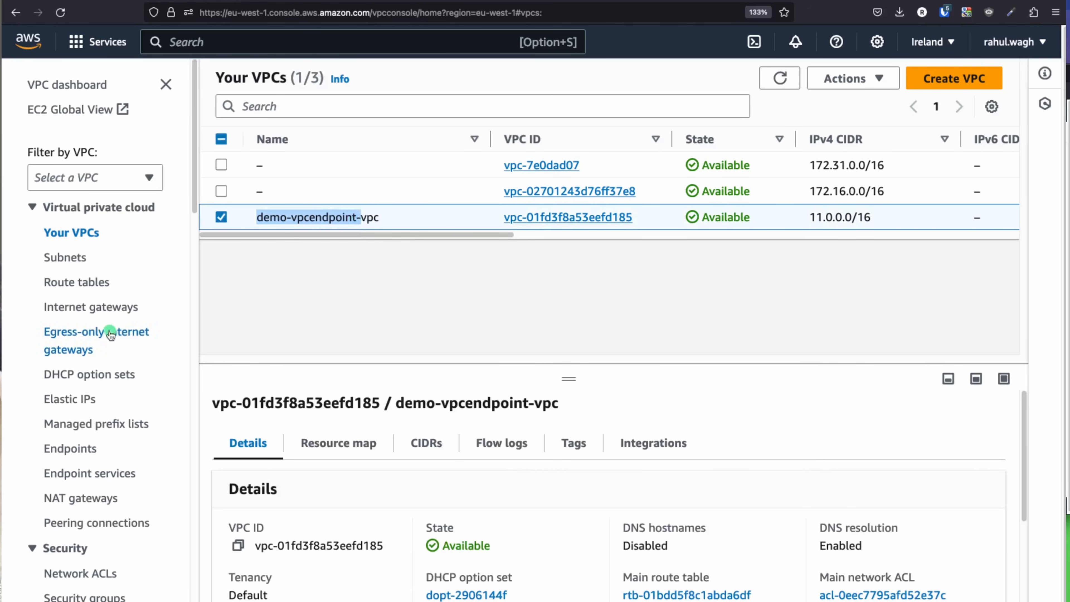
pyautogui.click(64, 257)
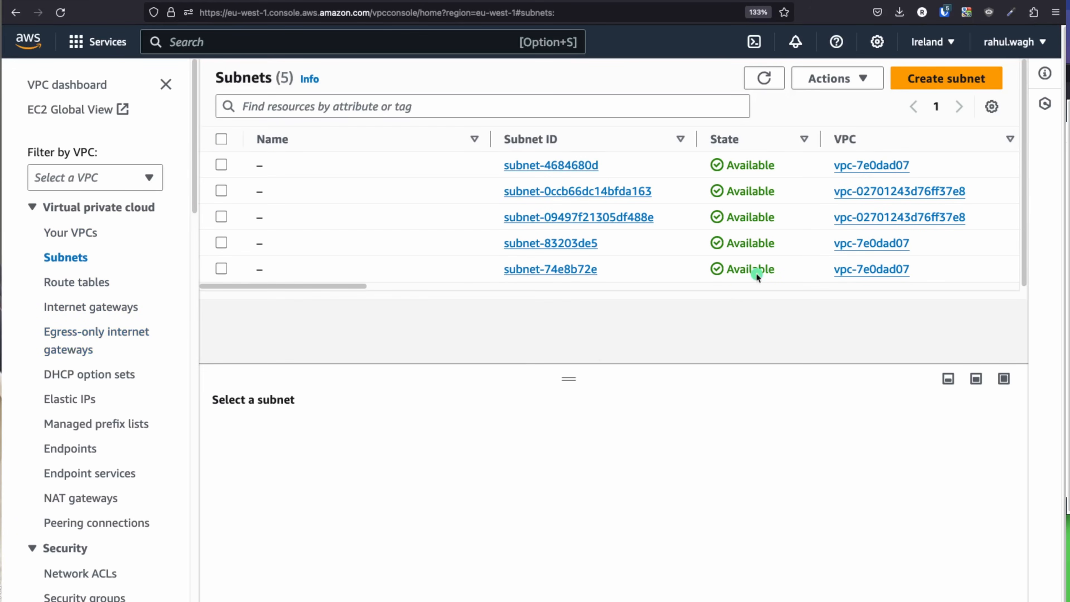
pyautogui.click(912, 84)
pyautogui.click(146, 227)
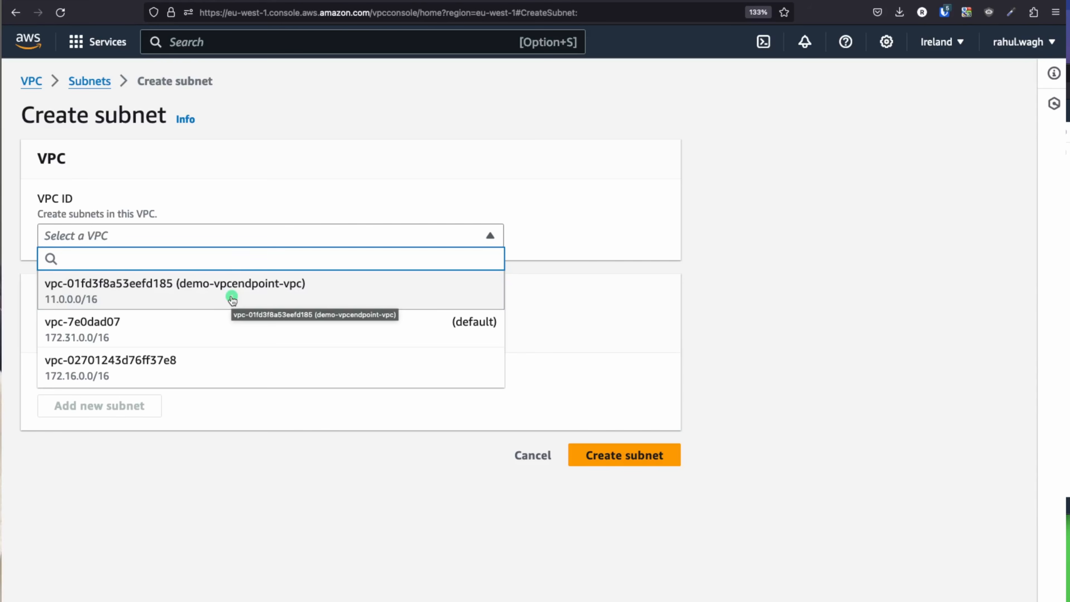
# Step: Place the subnet in demo-vpcendpoint-vpc and name it subent-public-demo-vpcendpoint-1a
pyautogui.click(270, 284)
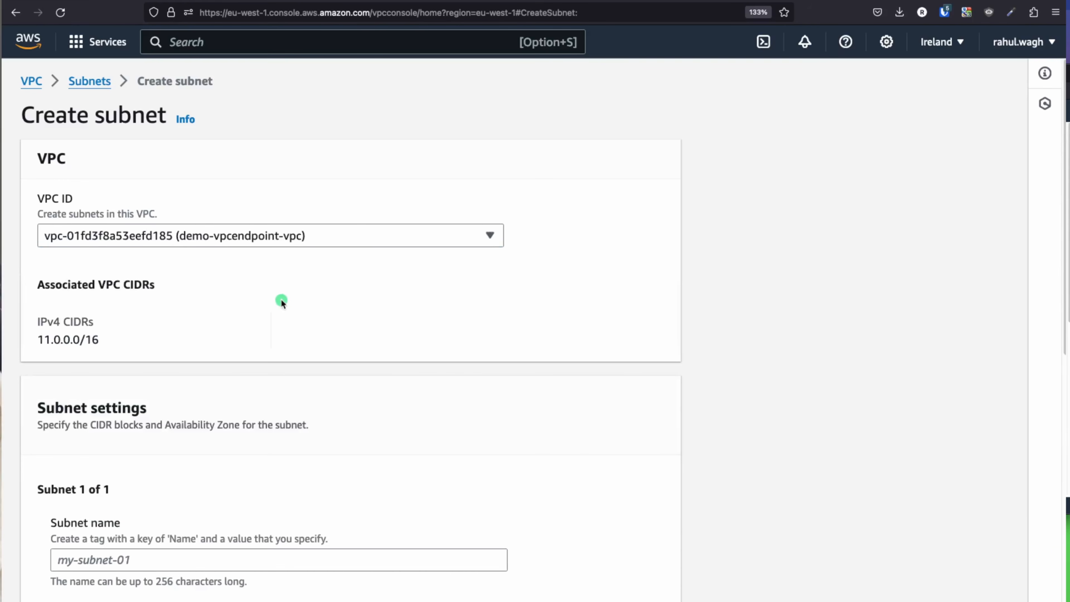
pyautogui.scroll(-7, 295, 319)
pyautogui.click(133, 272)
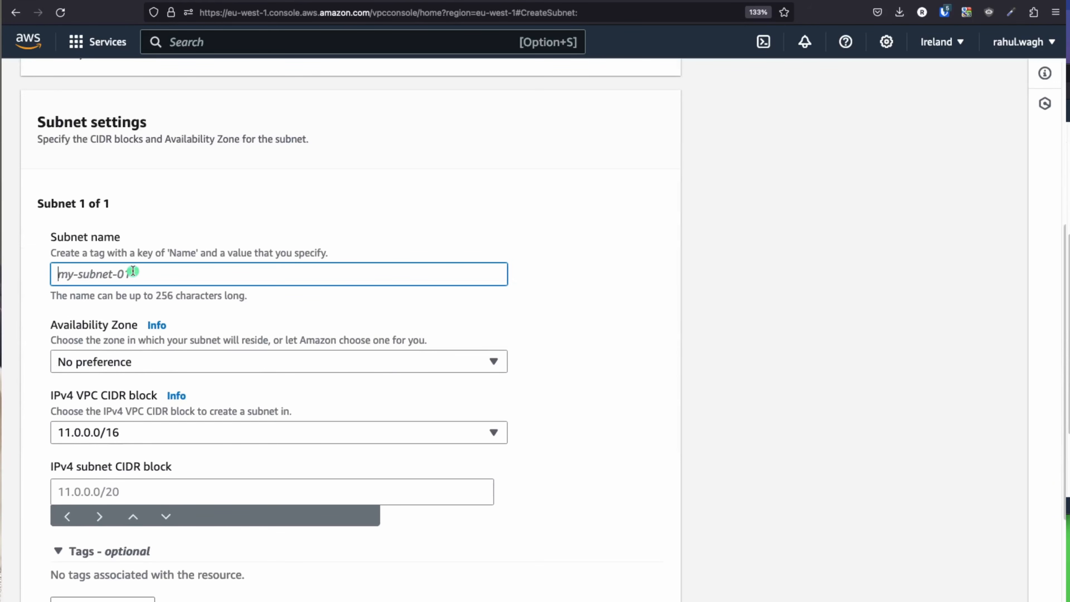
pyautogui.write('suben')
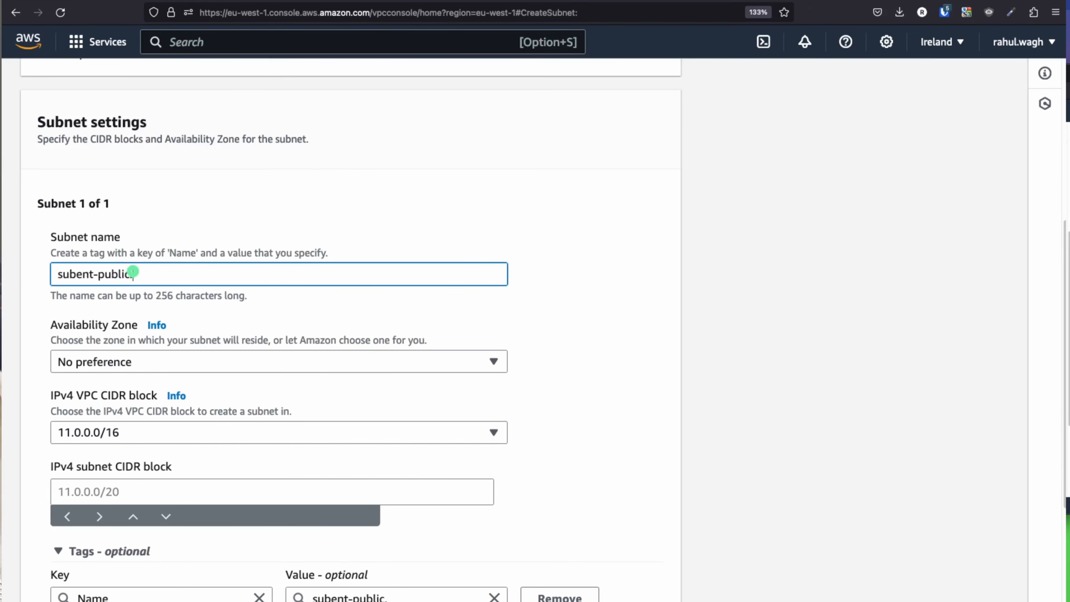
pyautogui.write('t-public-demo-vpcendpoint-')
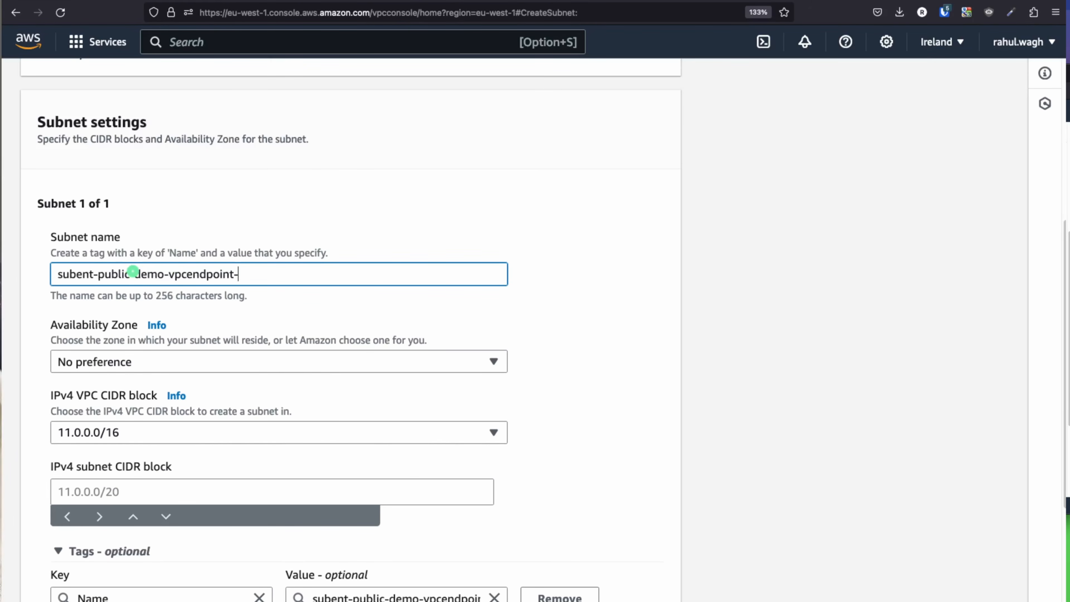
pyautogui.write('1a')
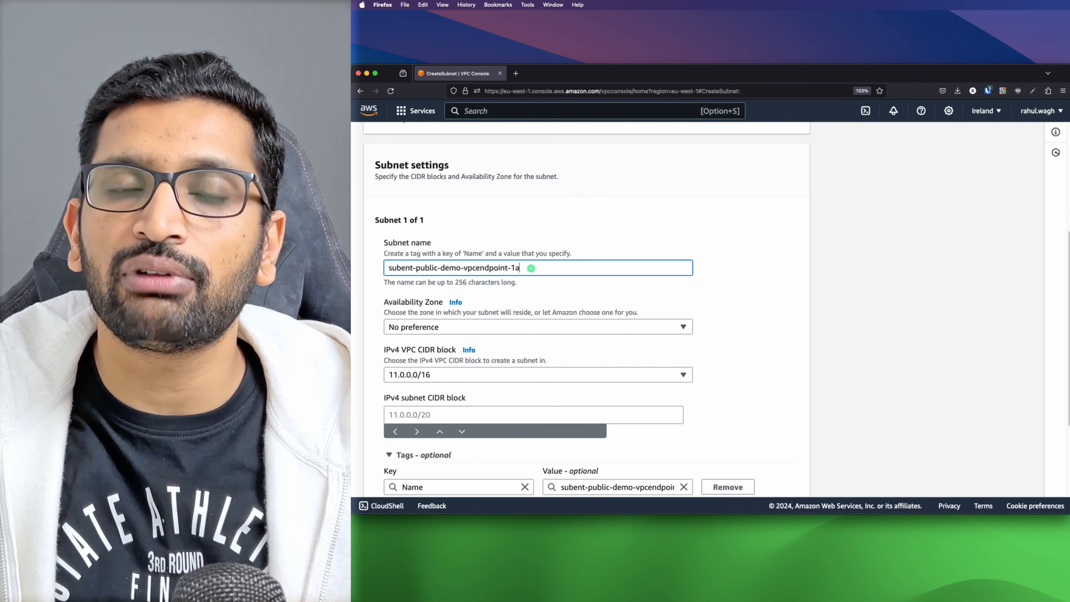
pyautogui.doubleClick(268, 275)
pyautogui.tripleClick(532, 268)
pyautogui.press('super+c')
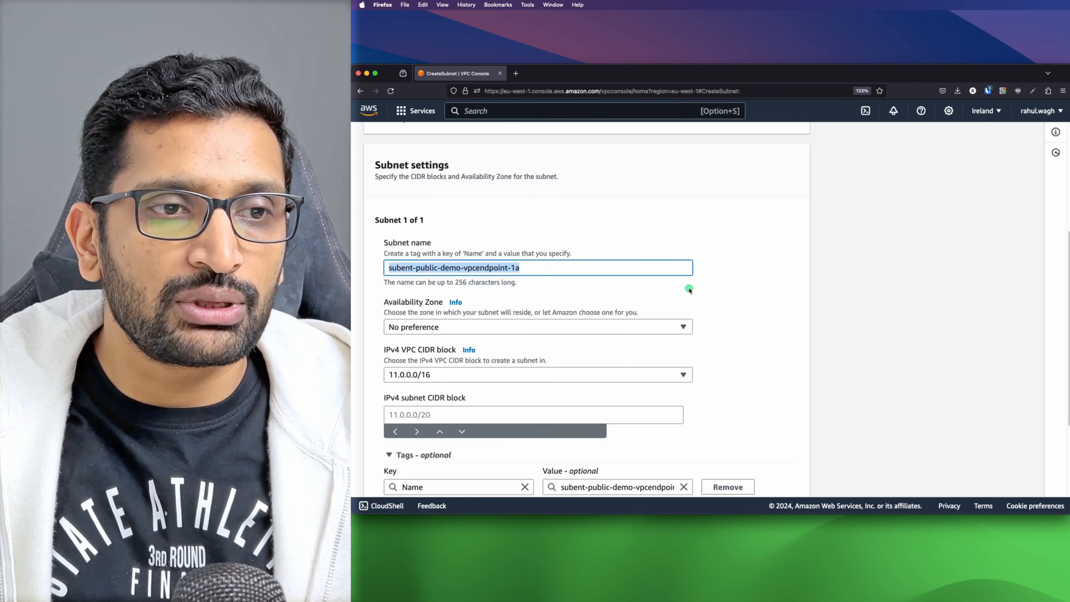
# Step: Set its Availability Zone to eu-west-1a and its IPv4 CIDR to 11.0.1.0/24
pyautogui.scroll(-1, 689, 290)
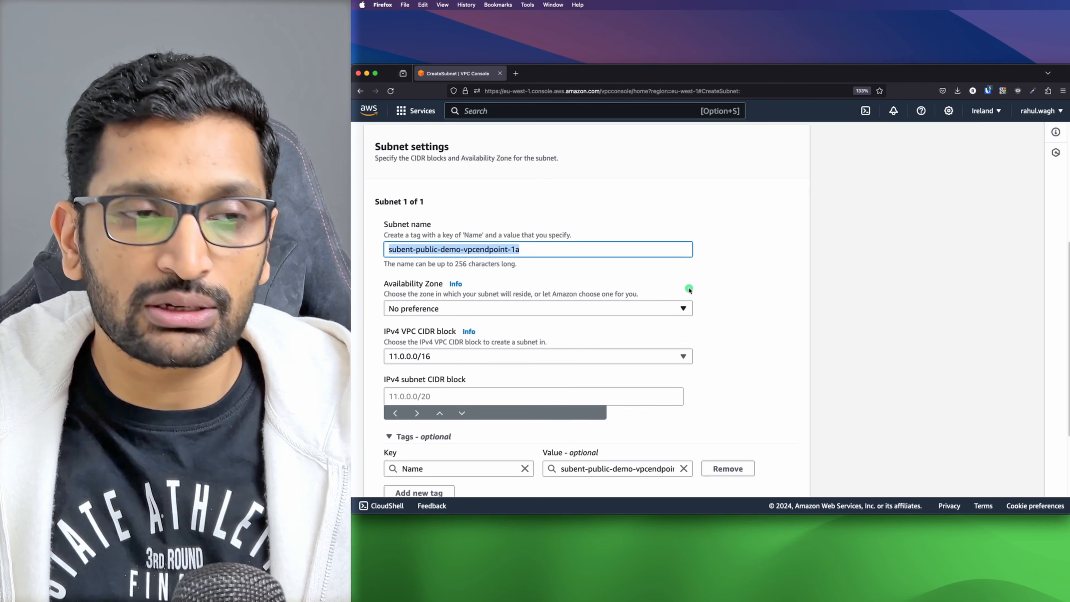
pyautogui.scroll(-2, 665, 297)
pyautogui.click(667, 263)
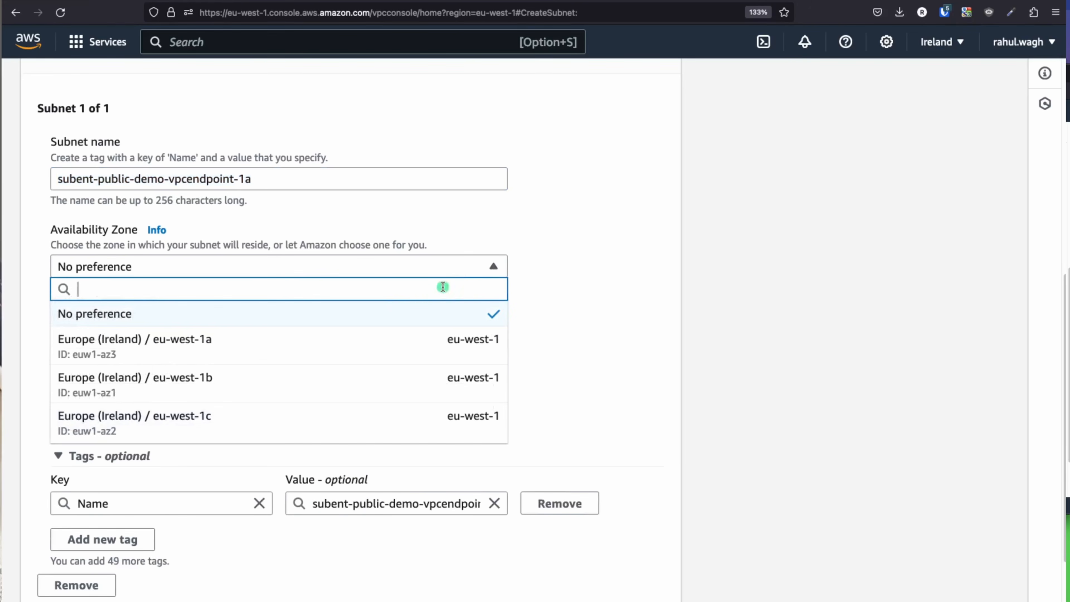
pyautogui.click(212, 352)
pyautogui.scroll(-2, 541, 350)
pyautogui.click(122, 329)
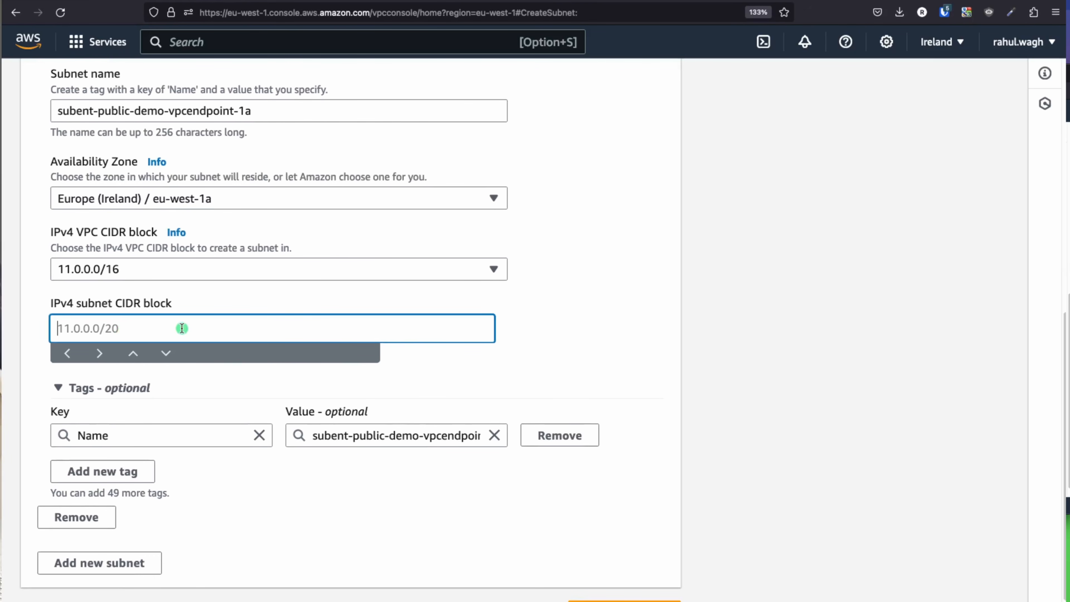
pyautogui.write('11.')
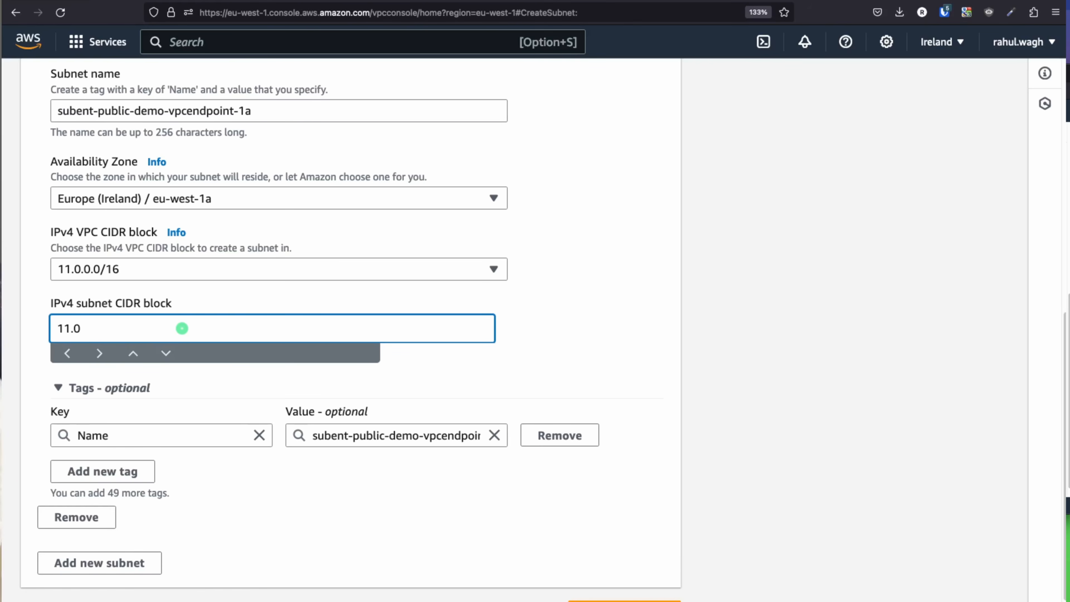
pyautogui.write('0.1.0/24')
pyautogui.scroll(-1, 547, 400)
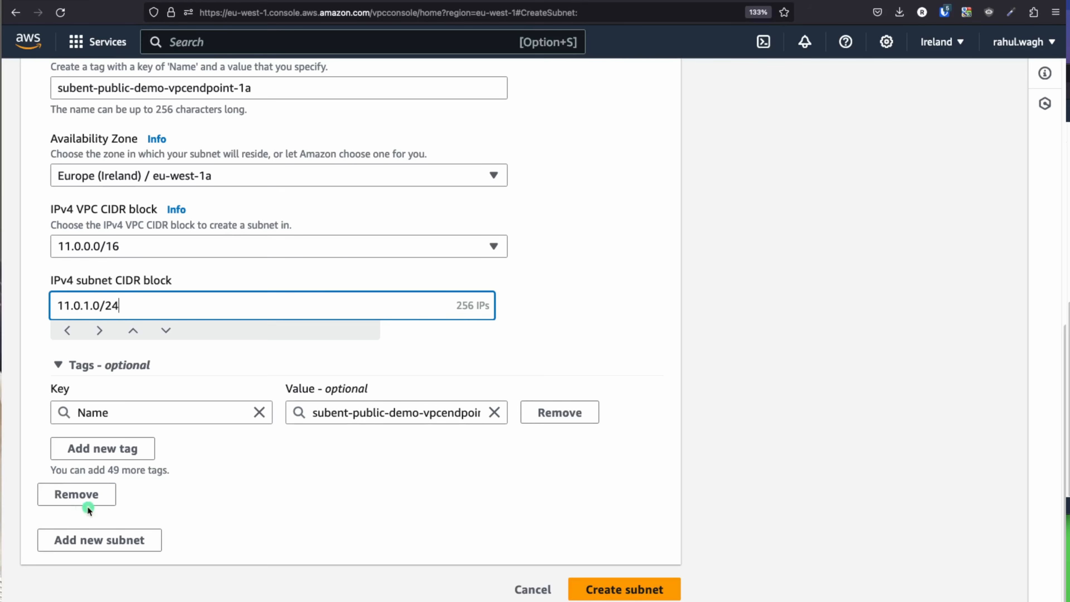
# Step: Add a second subnet entry named subent-public-demo-vpcendpoint-1b
pyautogui.click(136, 540)
pyautogui.scroll(-8, 295, 506)
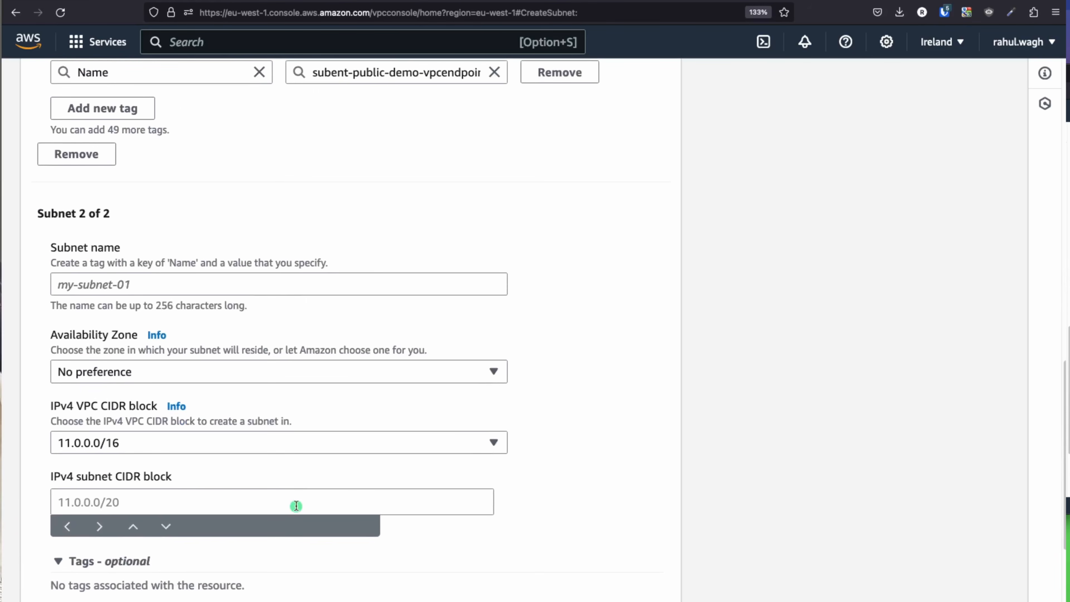
pyautogui.scroll(15, 163, 354)
pyautogui.scroll(-5, 144, 377)
pyautogui.scroll(-12, 167, 377)
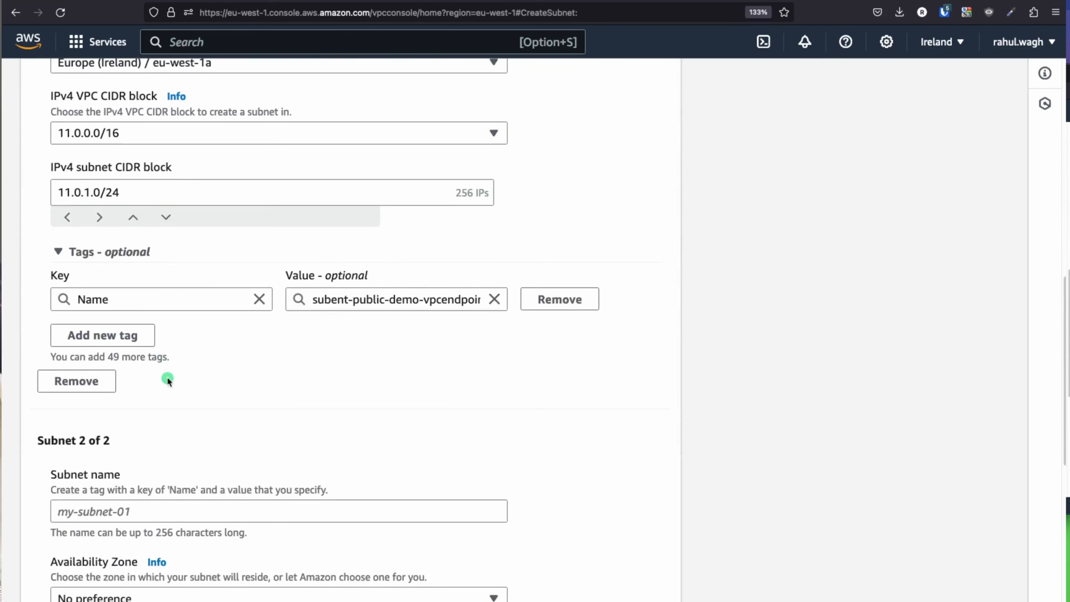
pyautogui.click(106, 369)
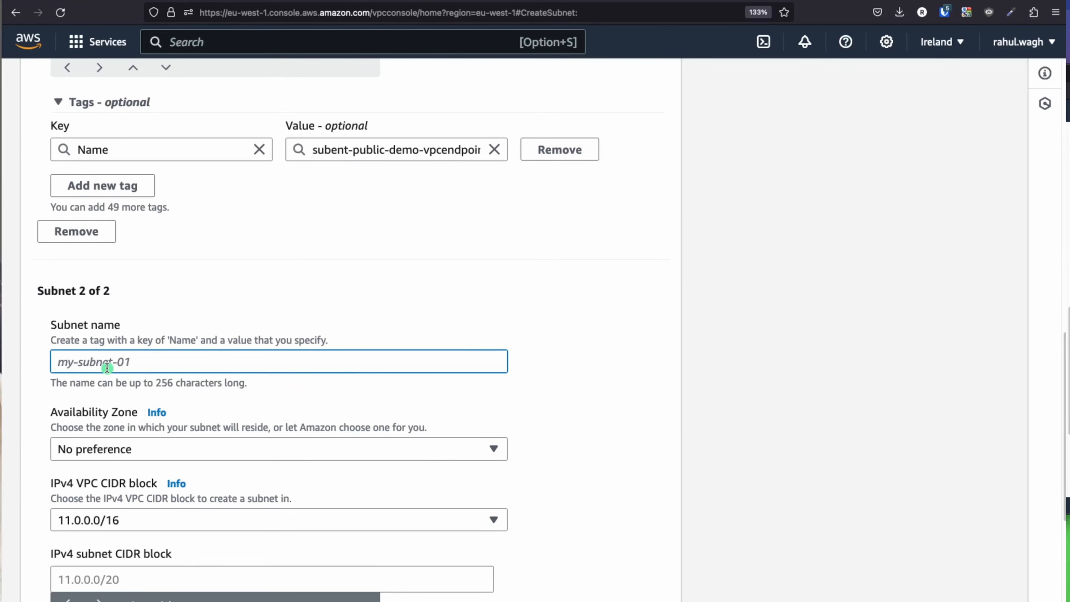
pyautogui.write('subnet-')
pyautogui.press('super+v')
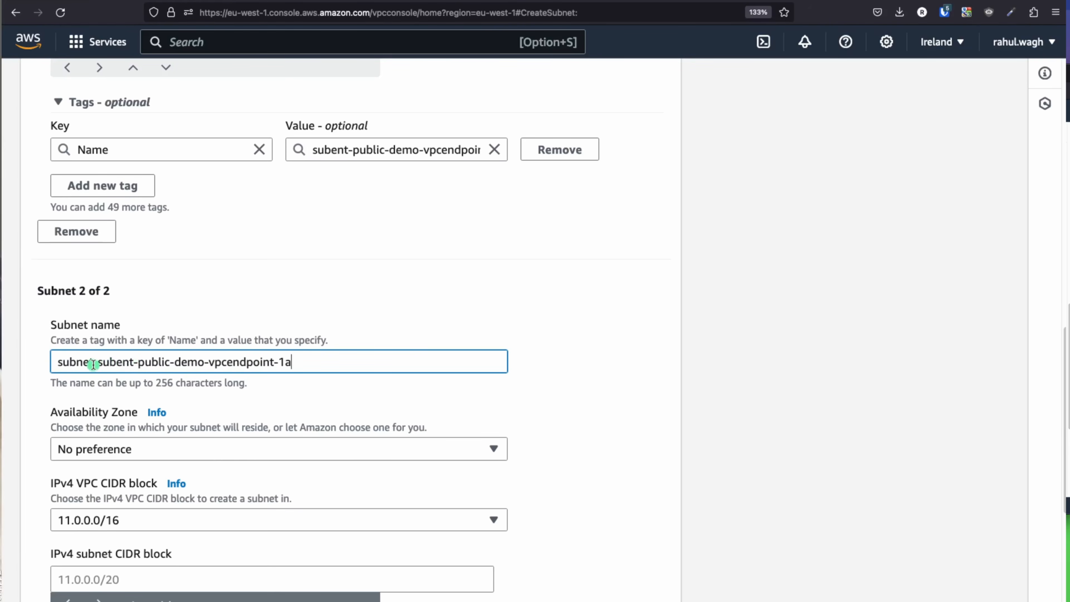
pyautogui.tripleClick(139, 365)
pyautogui.press('super+v')
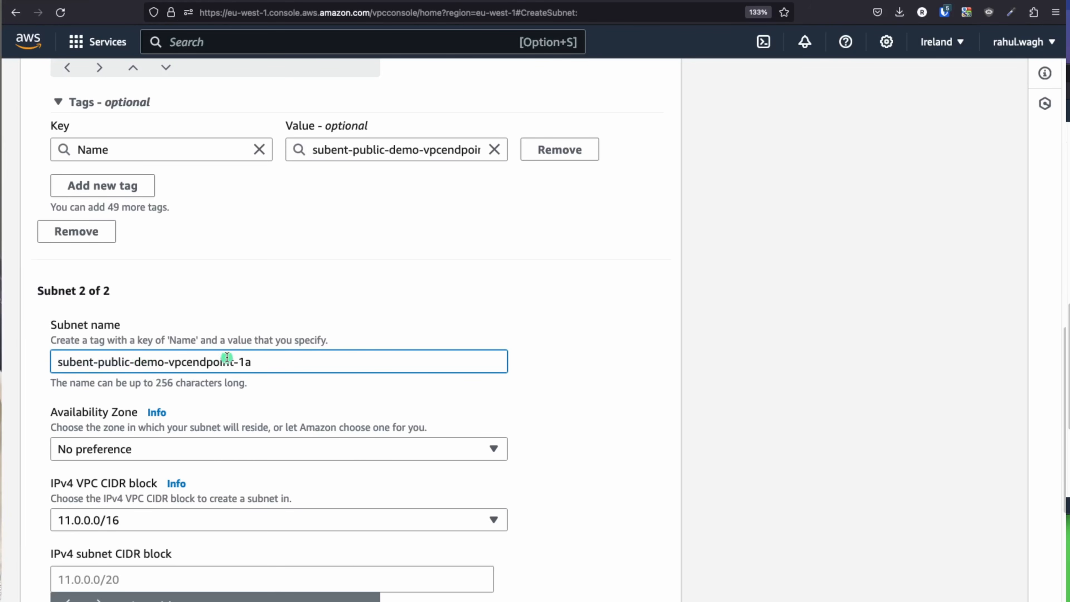
pyautogui.press('BackSpace')
pyautogui.press('BackSpace')
pyautogui.write('1b')
# Step: Put the second subnet in eu-west-1b with IPv4 CIDR 11.0.2.0/24
pyautogui.click(167, 447)
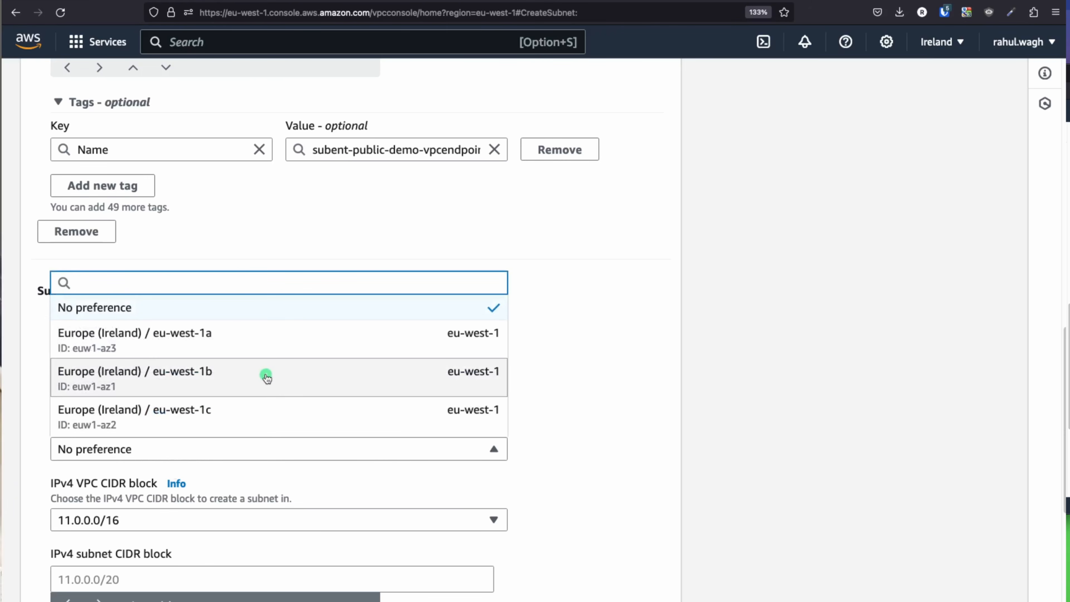
pyautogui.click(267, 378)
pyautogui.scroll(-2, 424, 404)
pyautogui.click(87, 513)
pyautogui.write('11.0.2')
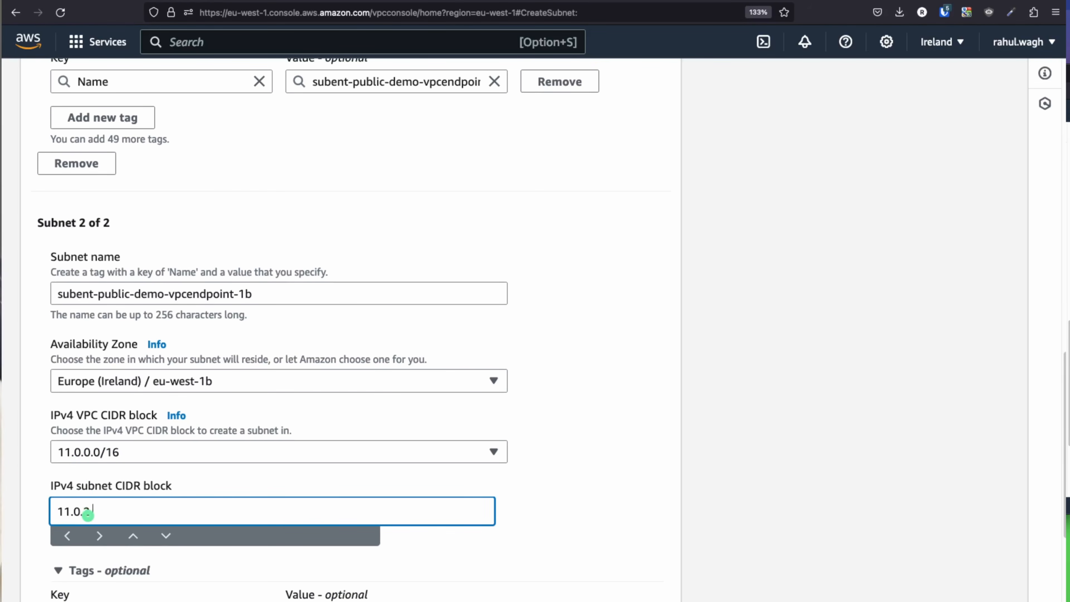
pyautogui.write('.0/24')
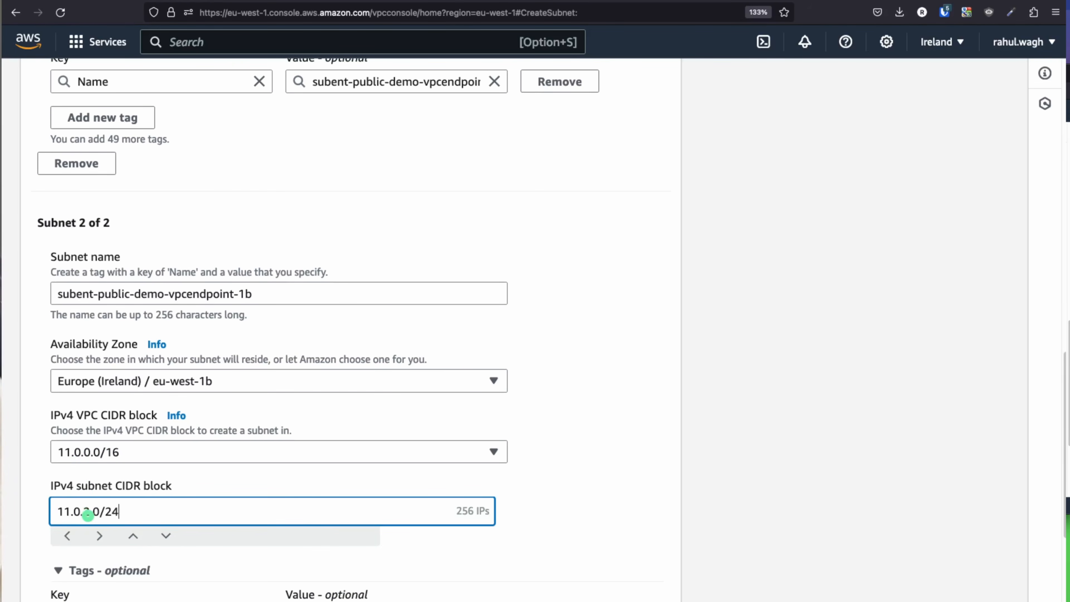
pyautogui.scroll(-5, 203, 446)
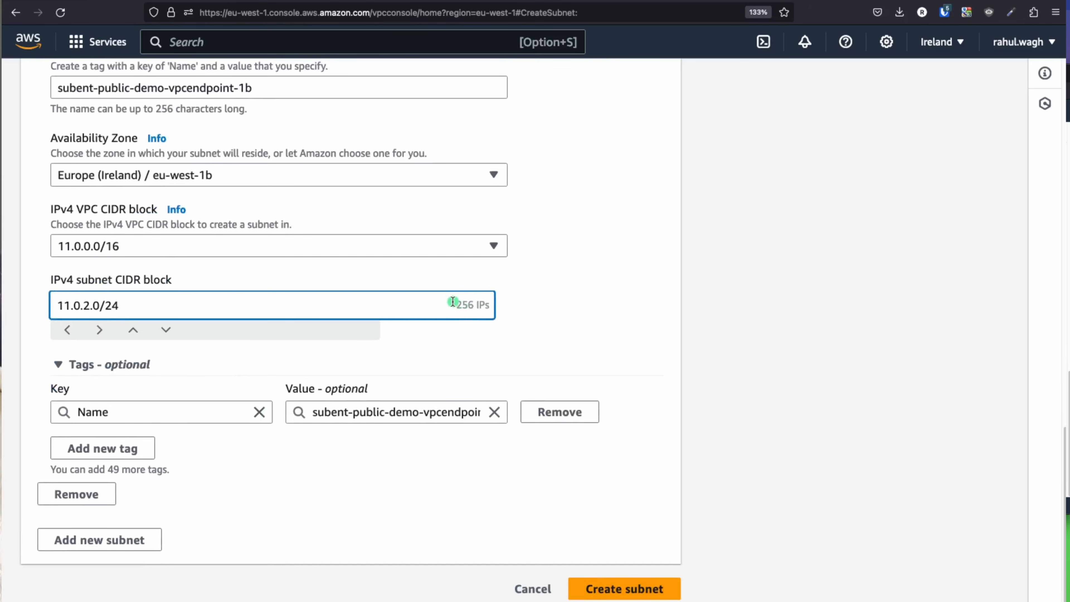
pyautogui.moveTo(454, 303); pyautogui.dragTo(501, 306)
pyautogui.click(187, 304)
pyautogui.press('BackSpace')
pyautogui.press('BackSpace')
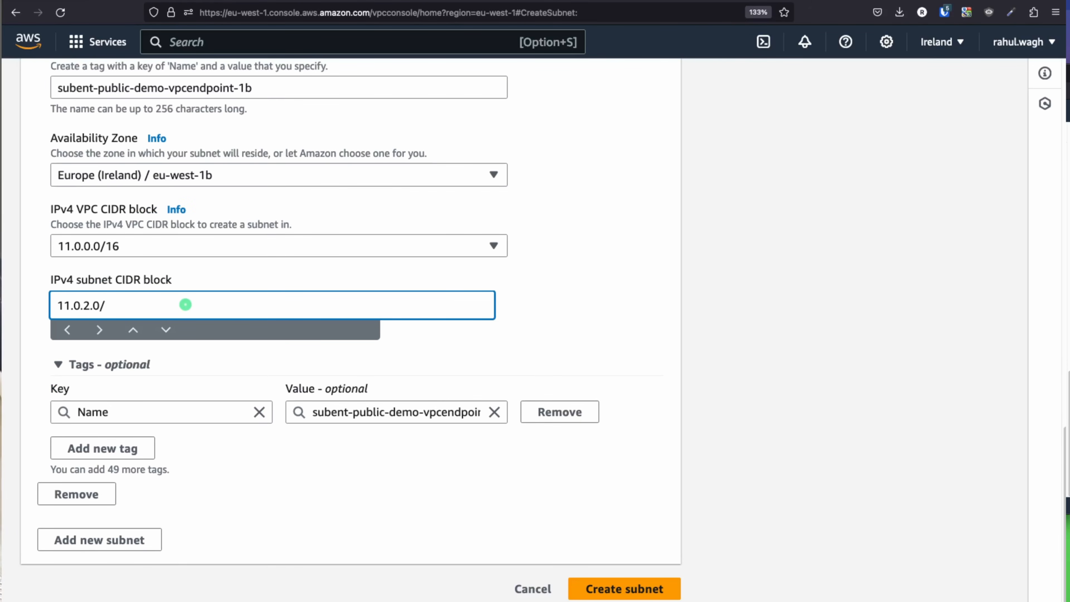
pyautogui.write('16')
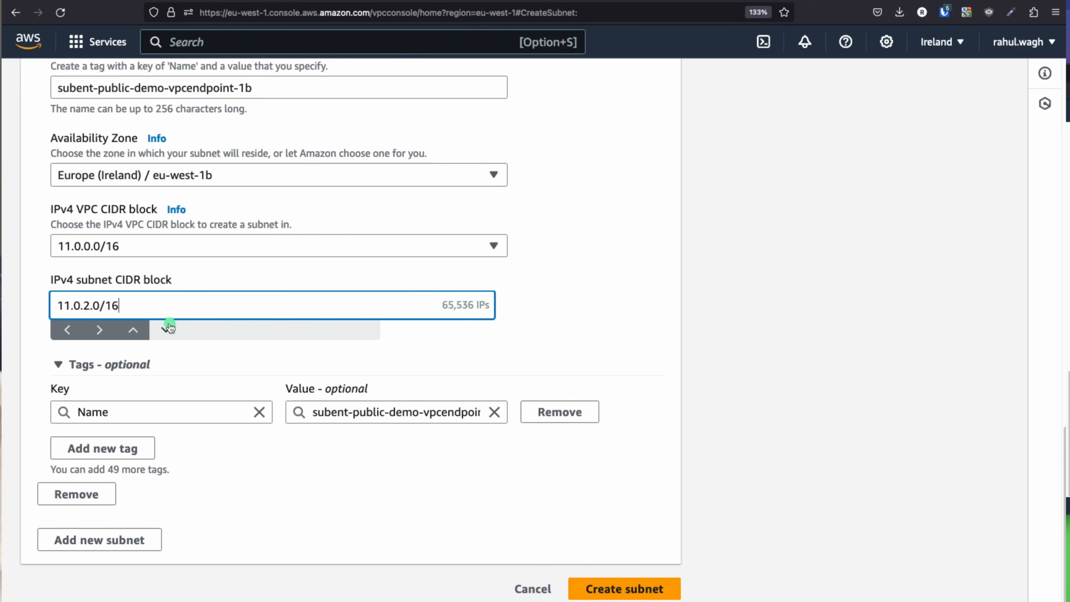
pyautogui.press('BackSpace')
pyautogui.press('BackSpace')
pyautogui.write('24')
pyautogui.click(495, 343)
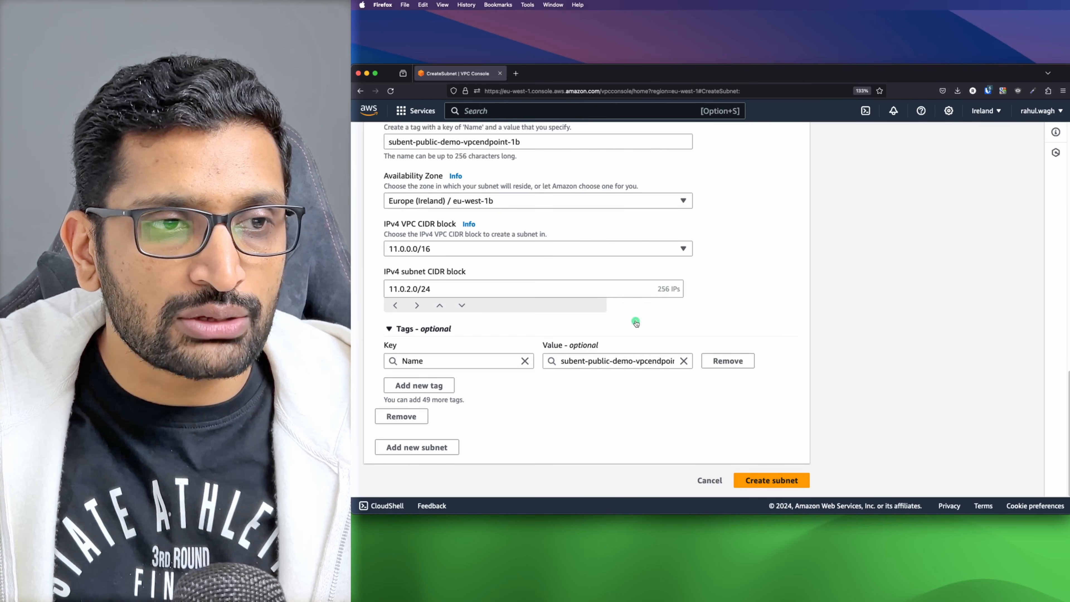
# Step: Add a third subnet entry named subent-private-demo-vpcendpoint-1a
pyautogui.click(414, 449)
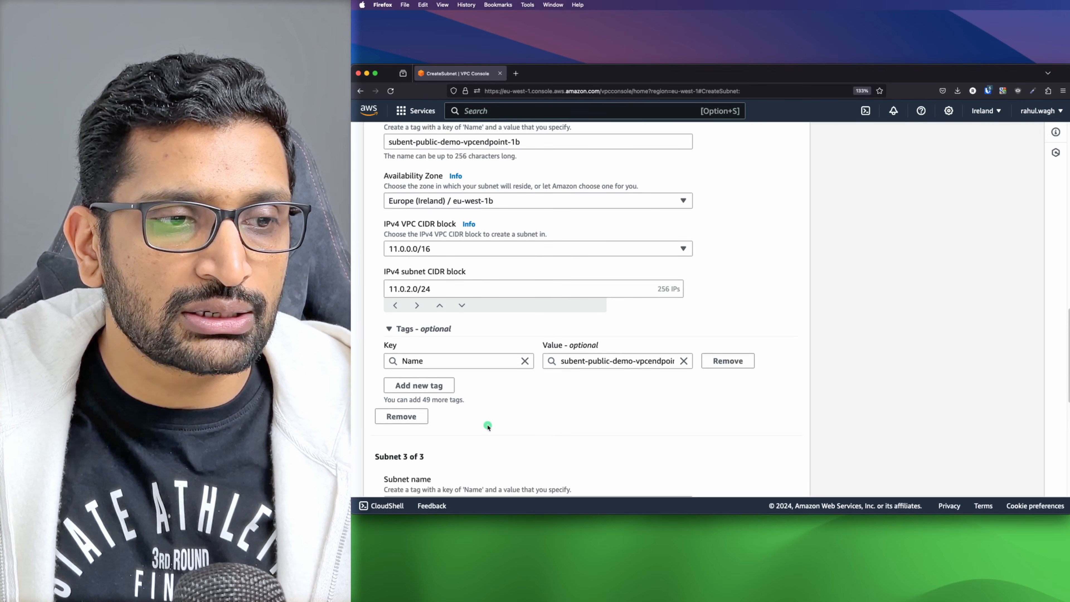
pyautogui.scroll(-7, 488, 423)
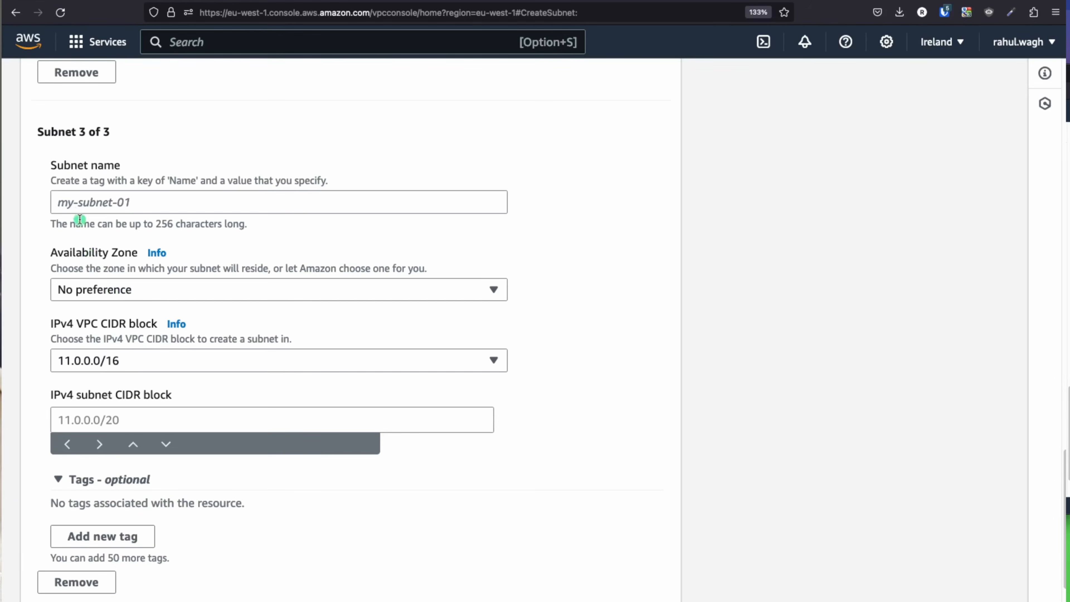
pyautogui.click(74, 201)
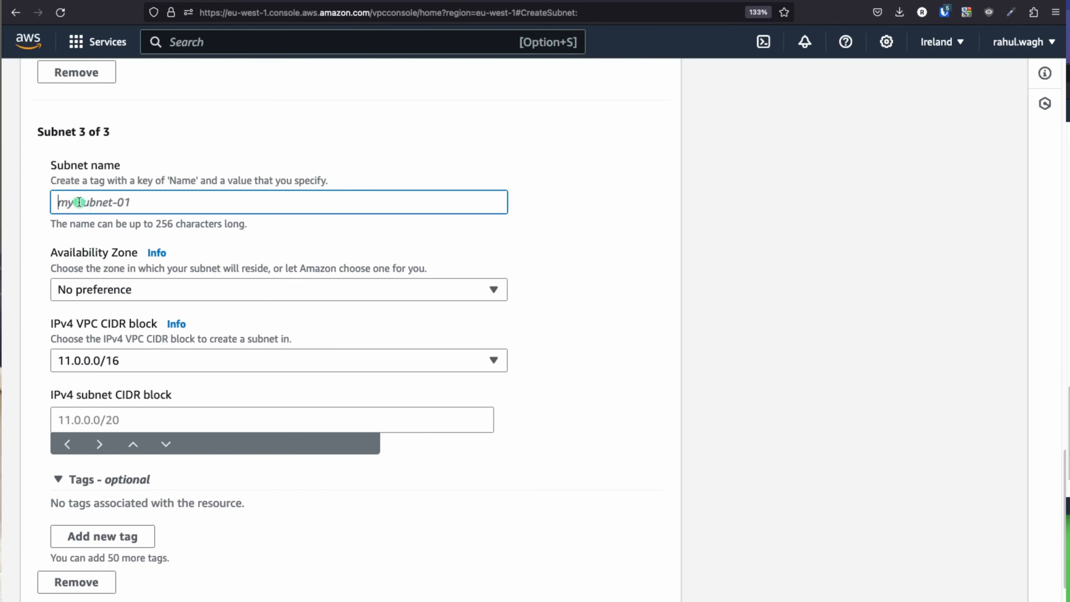
pyautogui.press('super+v')
pyautogui.doubleClick(106, 201)
pyautogui.write('private')
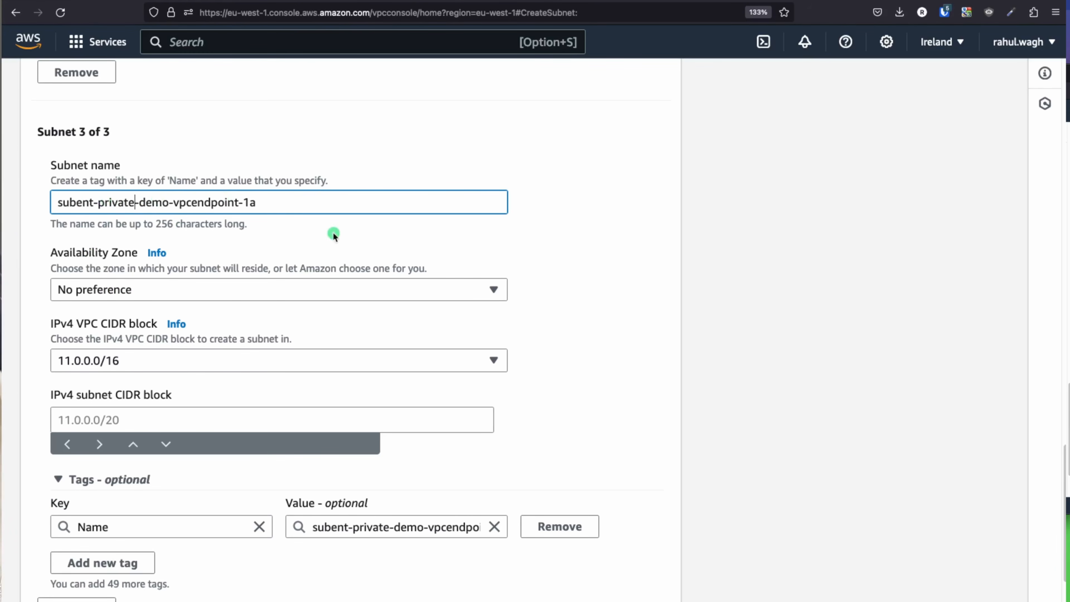
# Step: Give the third subnet zone eu-west-1a and CIDR 11.0.3.0/24, then add a fourth entry
pyautogui.click(213, 290)
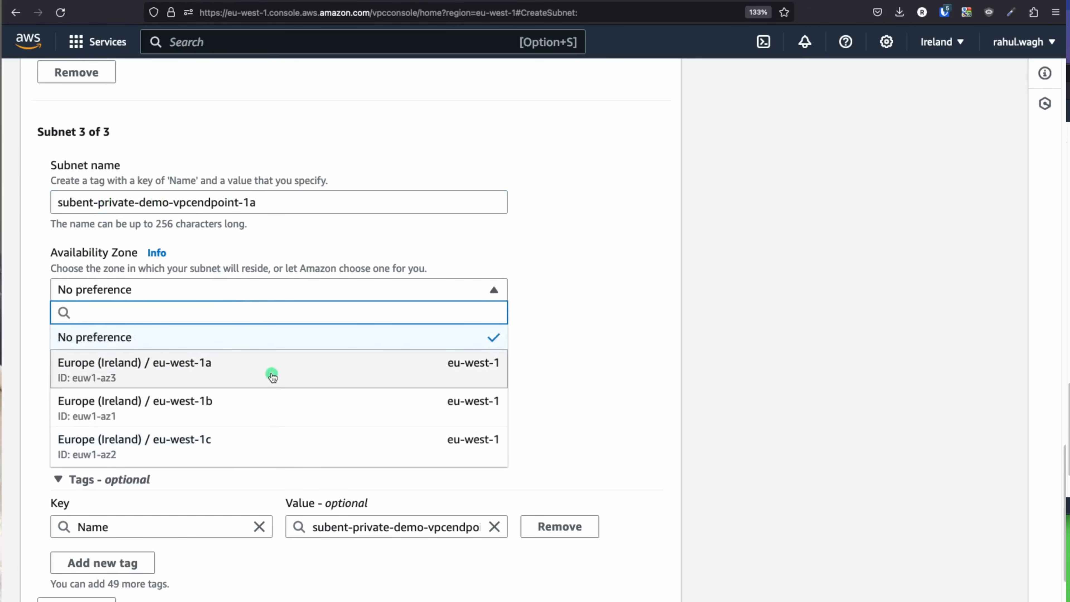
pyautogui.click(303, 373)
pyautogui.scroll(-3, 475, 371)
pyautogui.click(120, 353)
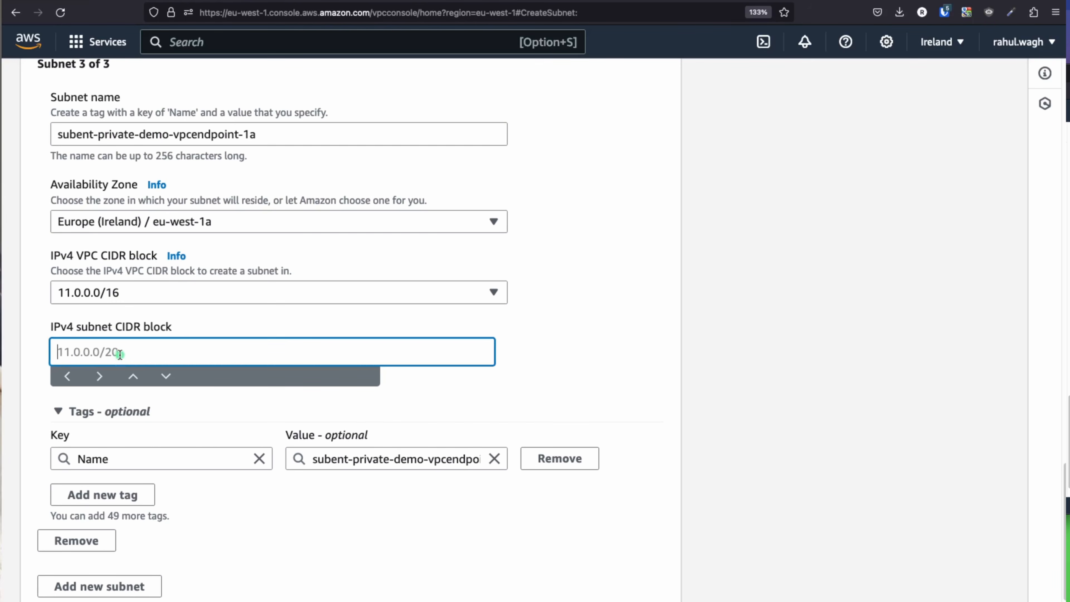
pyautogui.write('11.0')
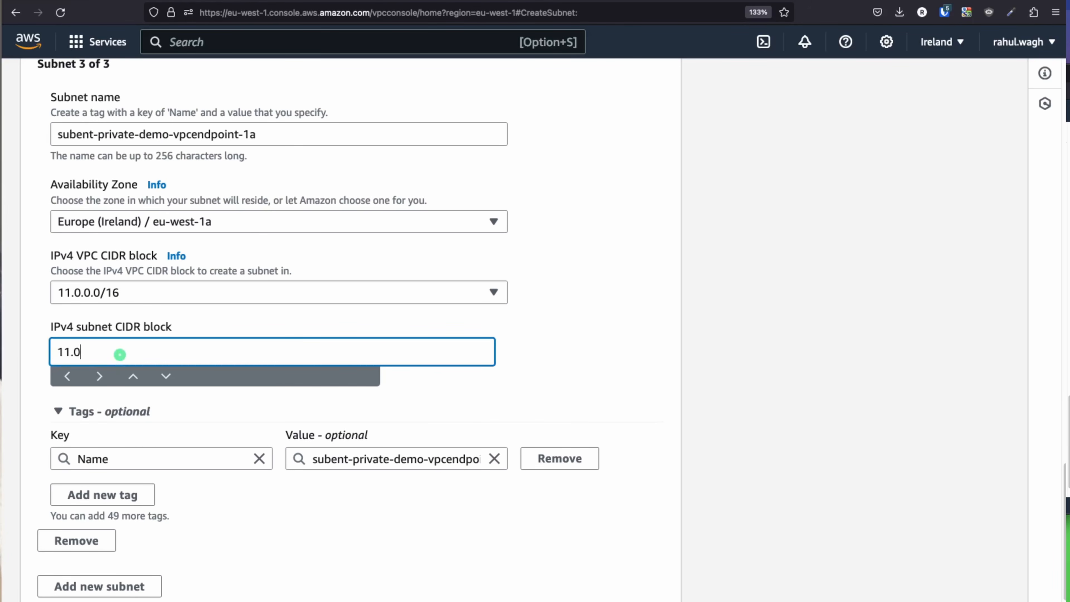
pyautogui.write('.0')
pyautogui.write('3.0/1')
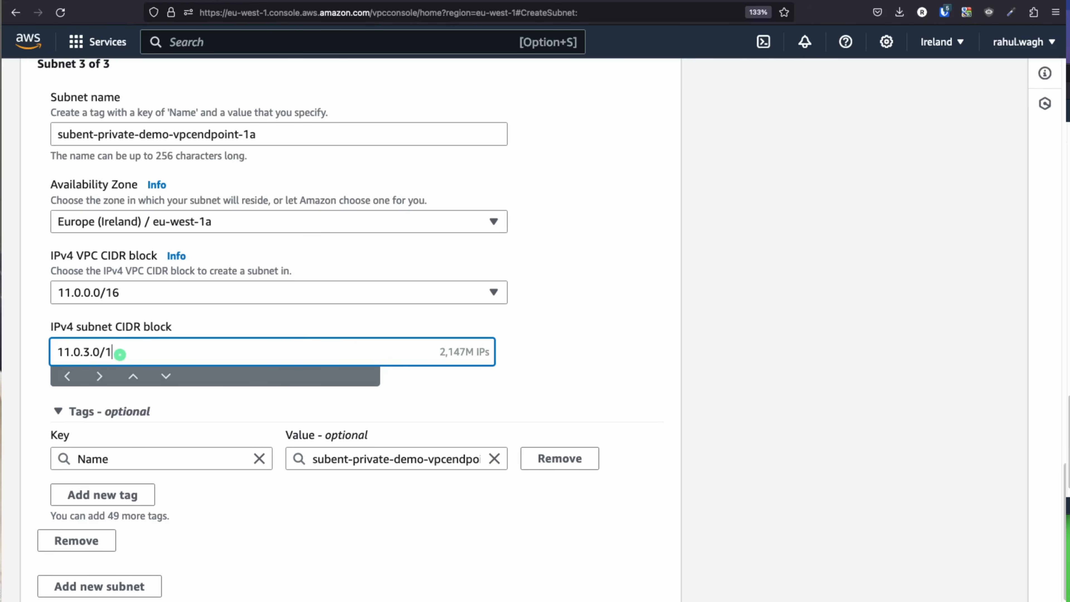
pyautogui.press('BackSpace')
pyautogui.write('24')
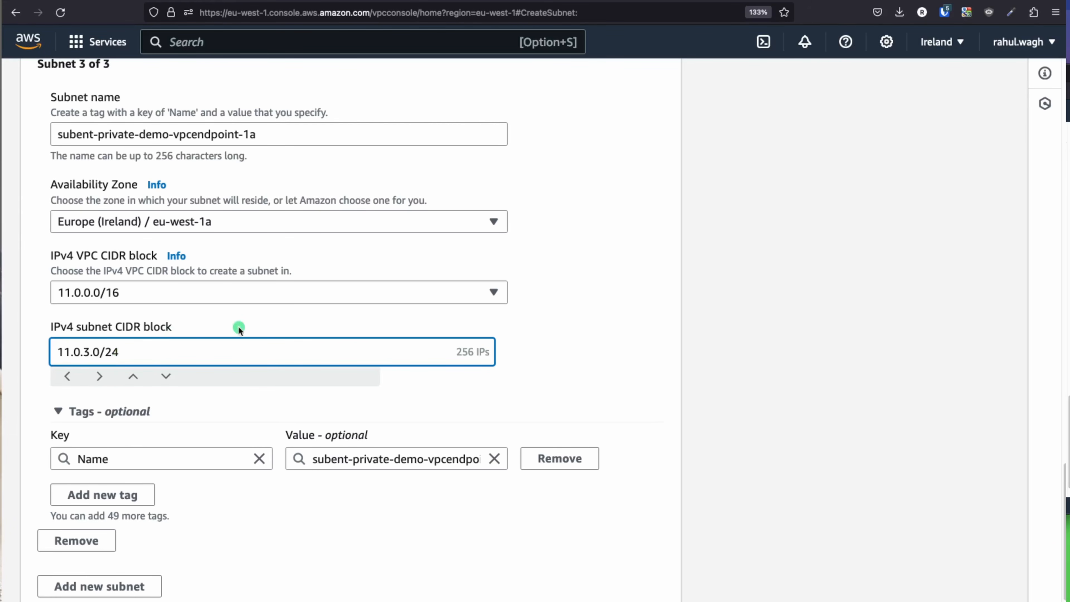
pyautogui.scroll(-2, 272, 355)
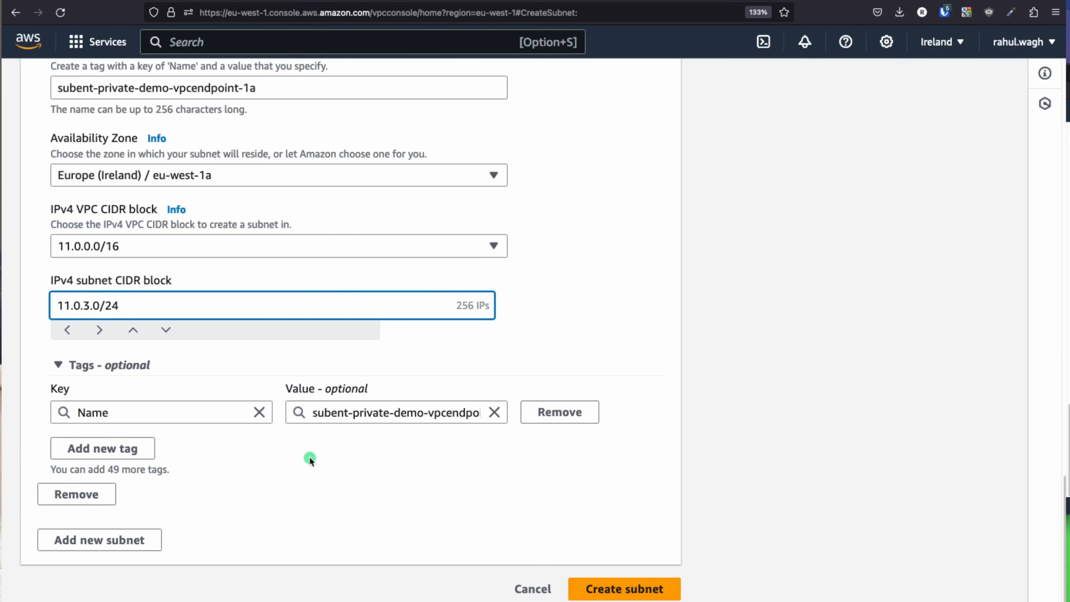
pyautogui.click(134, 545)
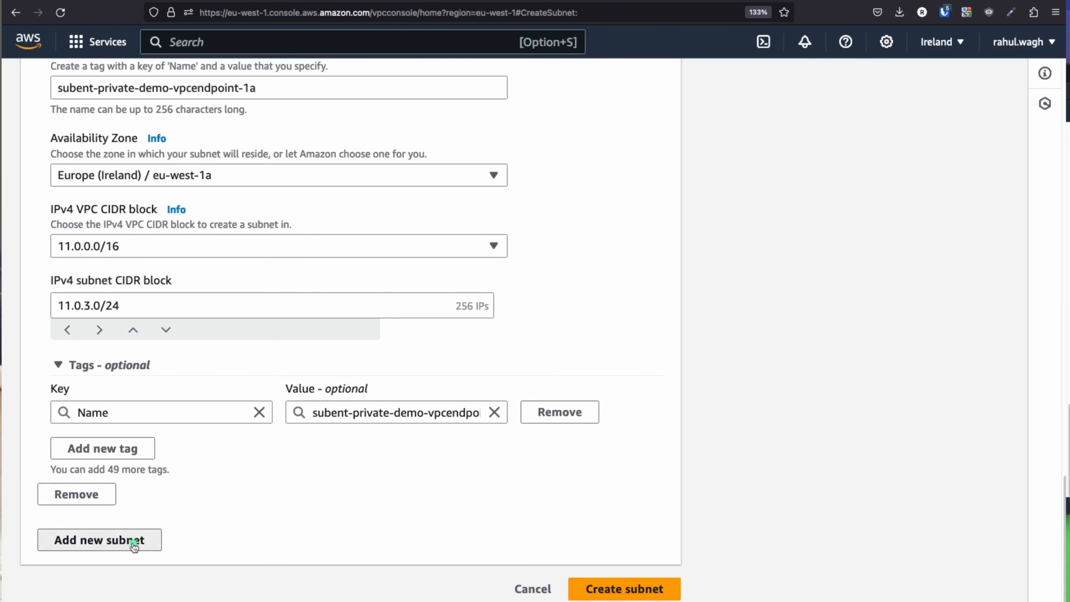
pyautogui.scroll(-8, 296, 504)
# Step: Name the fourth subnet subent-private-demo-vpcendpoint-1b
pyautogui.click(166, 276)
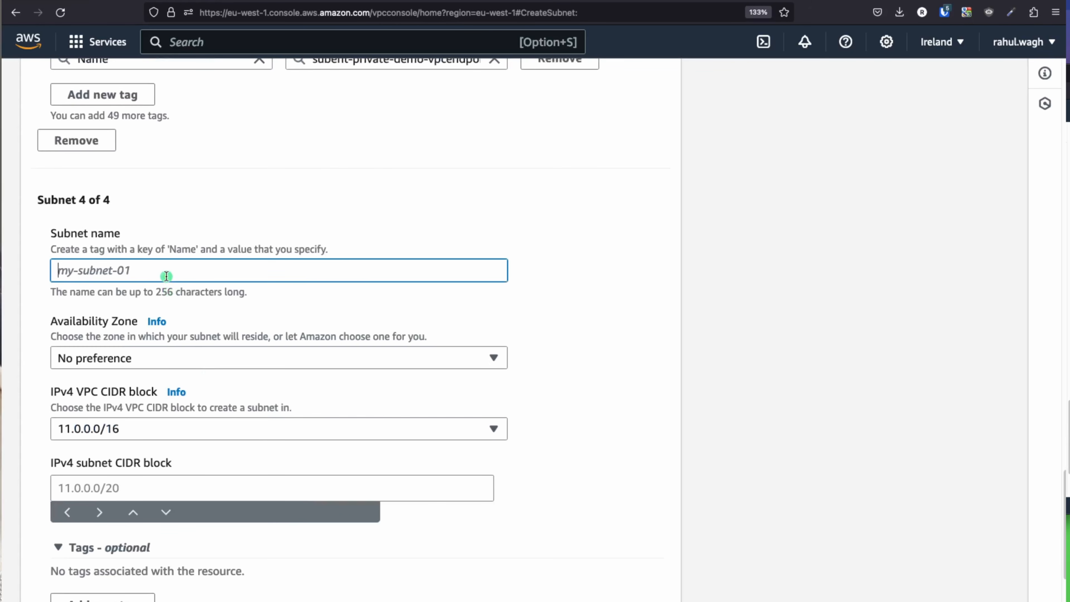
pyautogui.write('subent-public-demo-vpcendpoint-1a')
pyautogui.doubleClick(120, 268)
pyautogui.write('private')
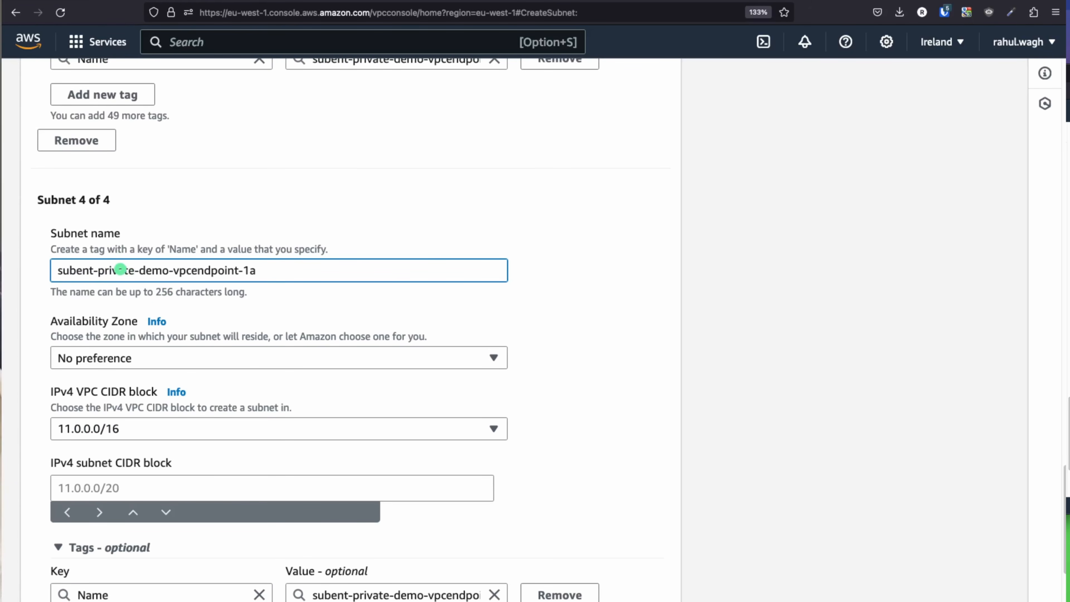
pyautogui.write('b')
pyautogui.scroll(-2, 165, 302)
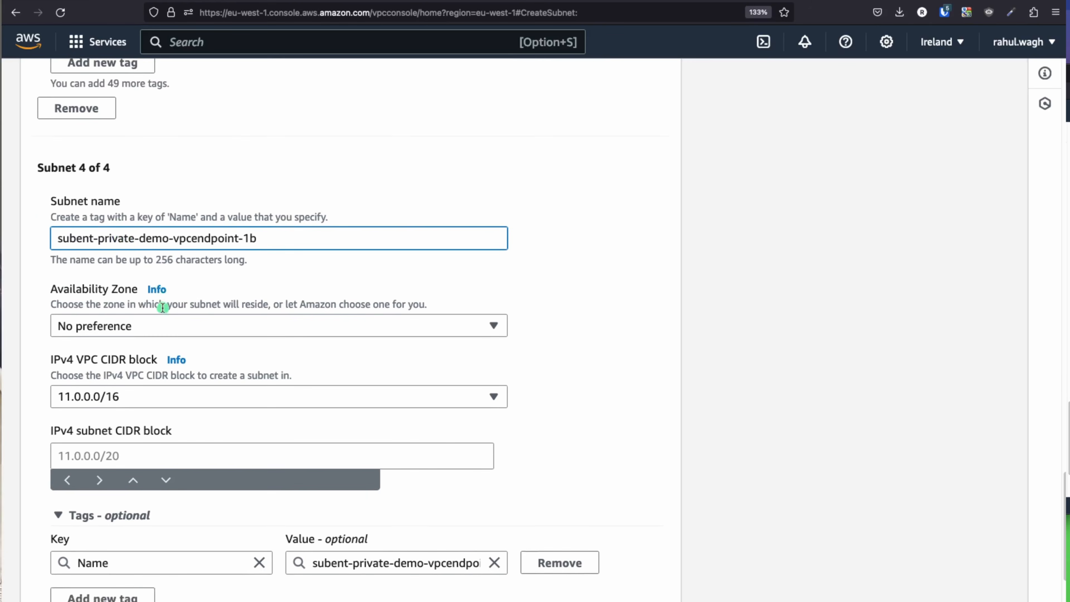
# Step: Set the fourth subnet's zone to eu-west-1b and its CIDR to 11.0.4.0/24
pyautogui.click(171, 304)
pyautogui.click(210, 414)
pyautogui.scroll(-1, 489, 363)
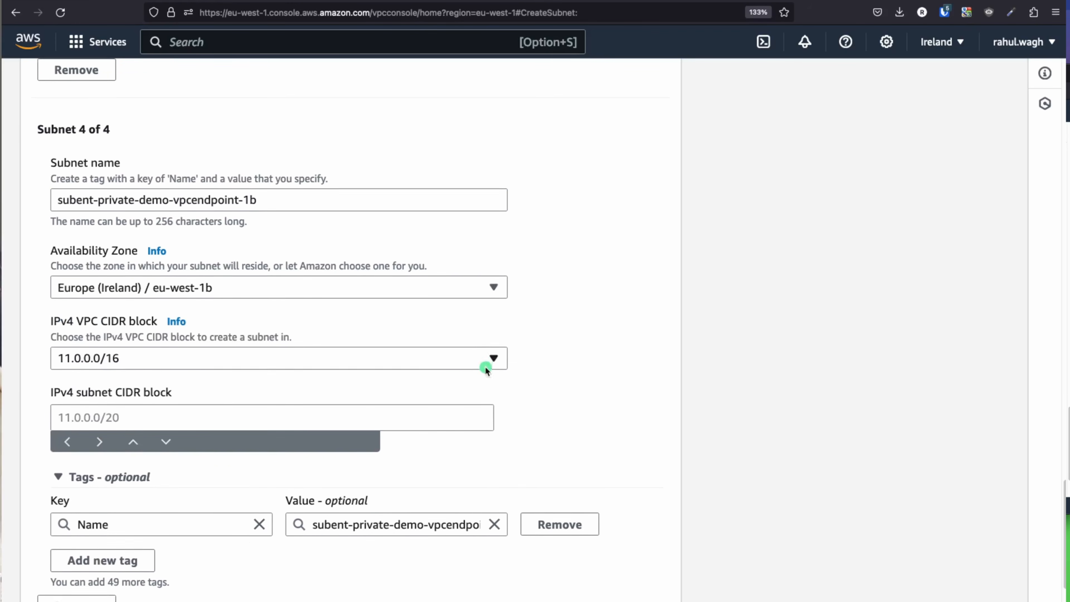
pyautogui.click(122, 408)
pyautogui.write('11')
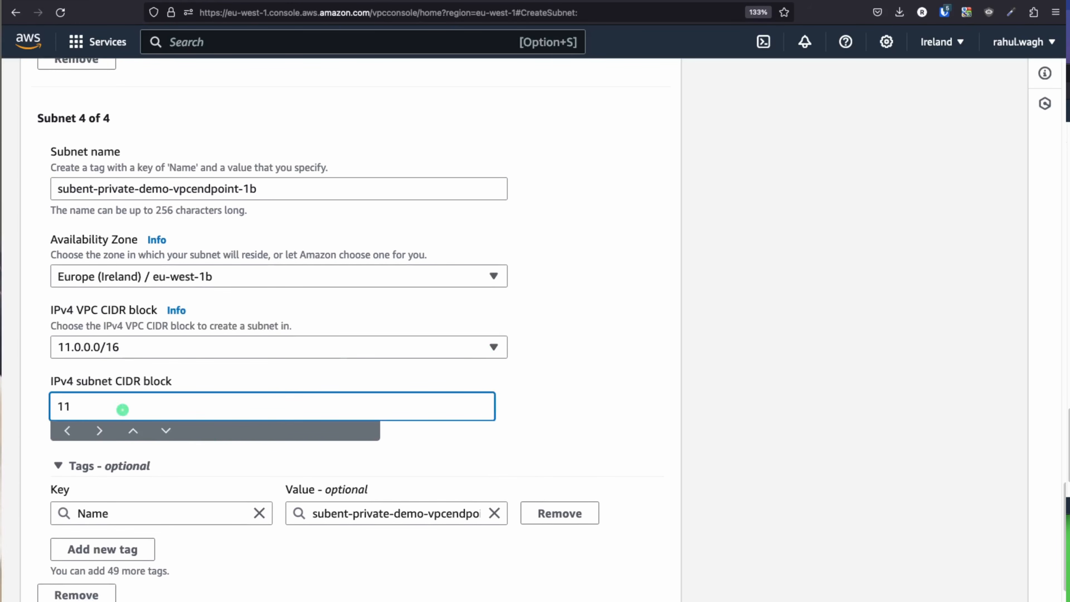
pyautogui.write('.0.4.0/24')
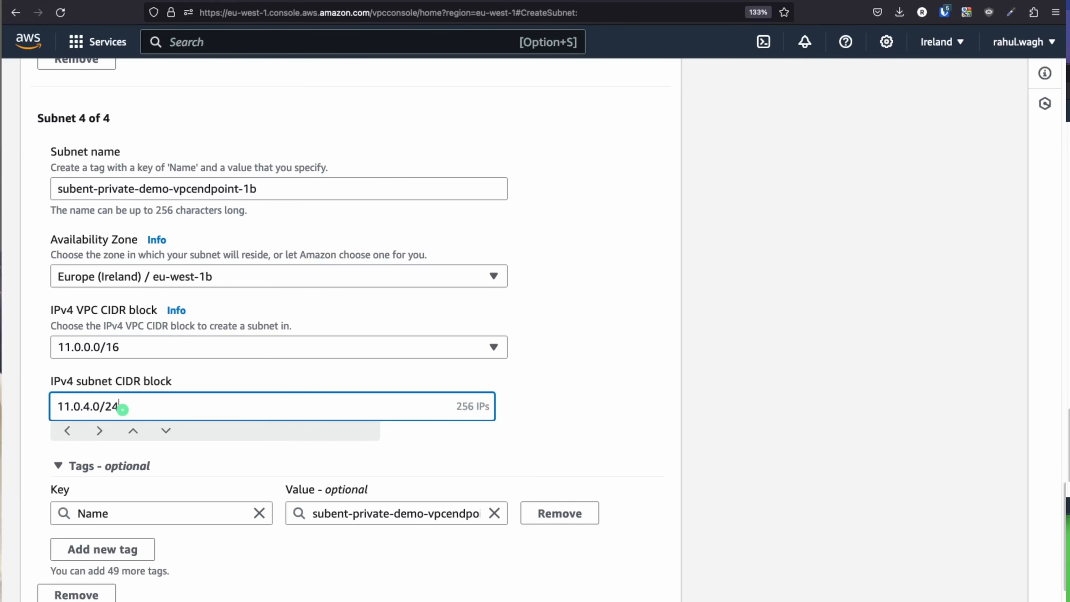
pyautogui.click(589, 384)
pyautogui.scroll(-3, 589, 384)
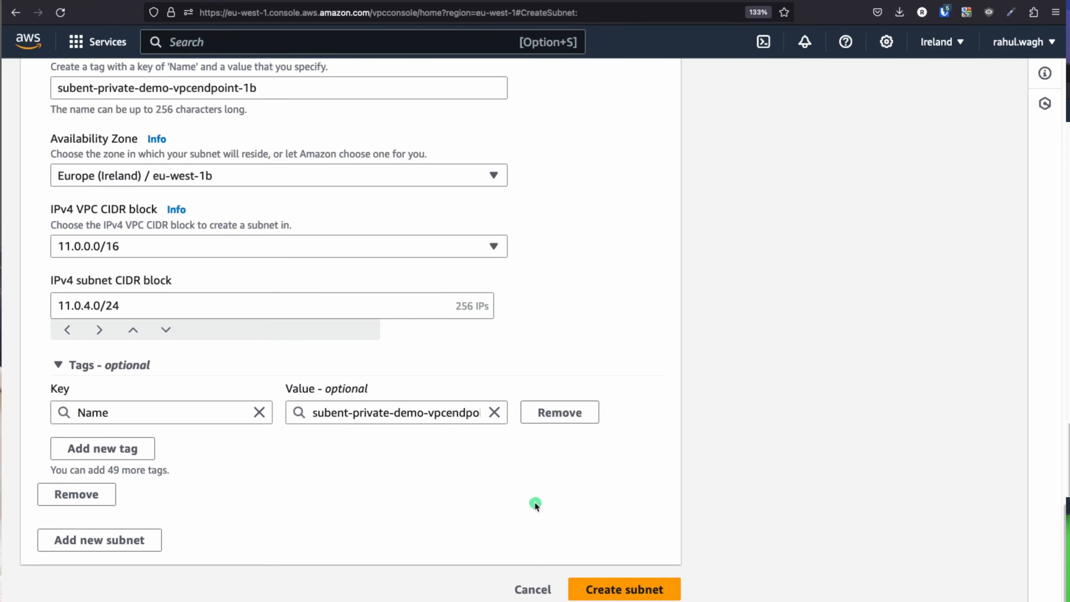
pyautogui.scroll(6, 510, 485)
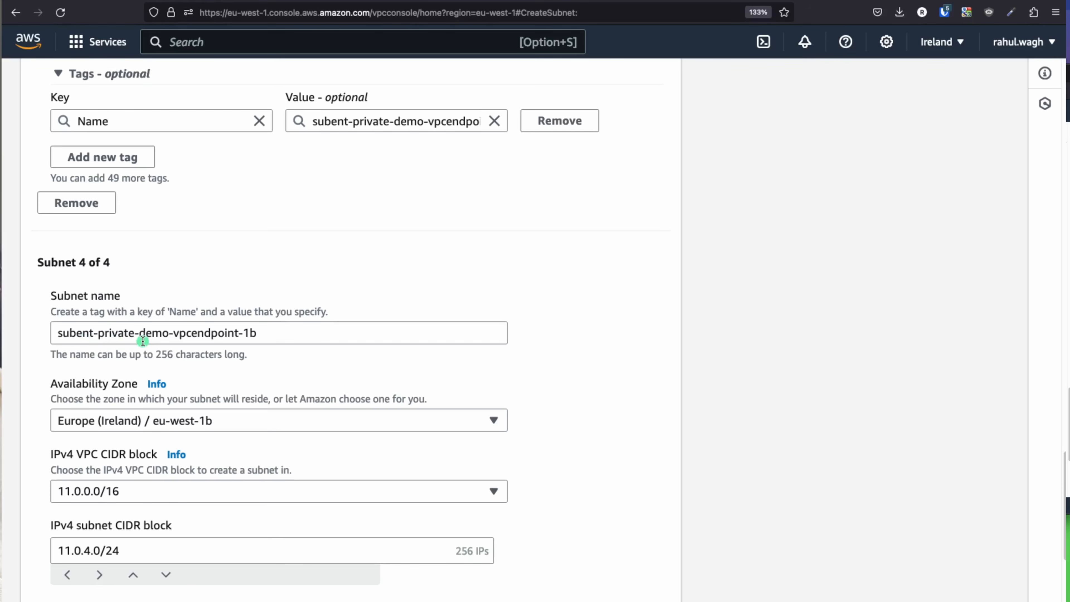
# Step: Correct 'subent' to 'subnet' in the fourth subnet's name
pyautogui.click(84, 334)
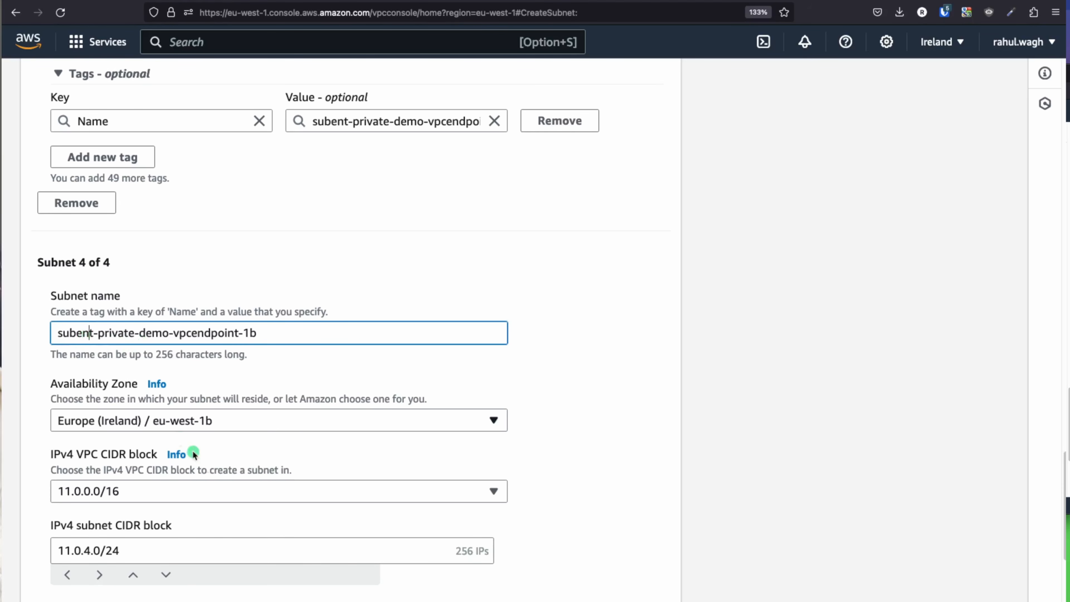
pyautogui.press('BackSpace')
pyautogui.press('BackSpace')
pyautogui.press('BackSpace')
pyautogui.write('nett')
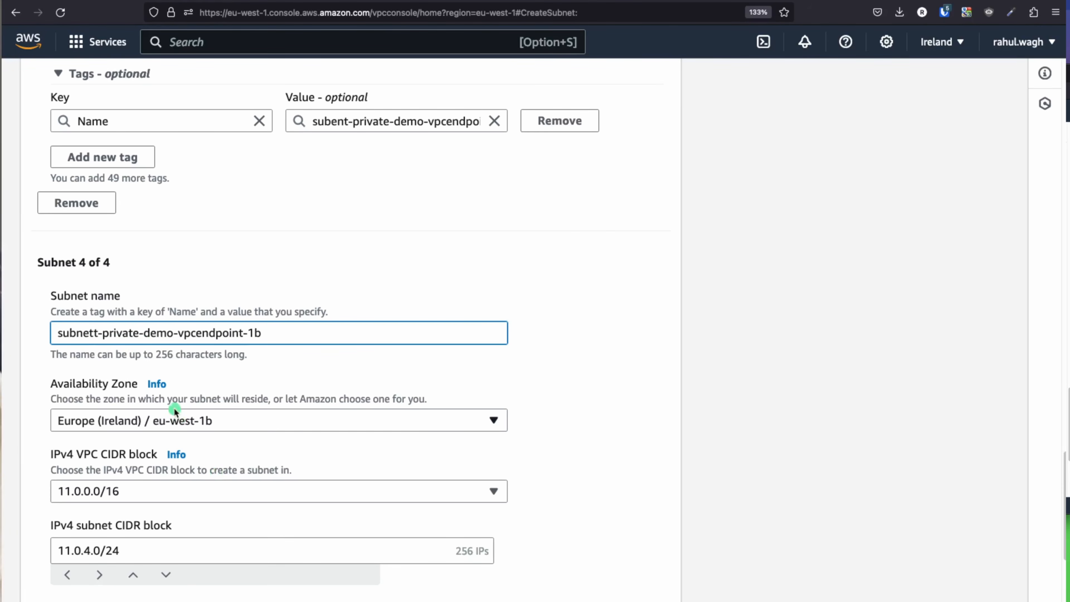
pyautogui.press('BackSpace')
pyautogui.doubleClick(65, 331)
pyautogui.scroll(-1, 181, 371)
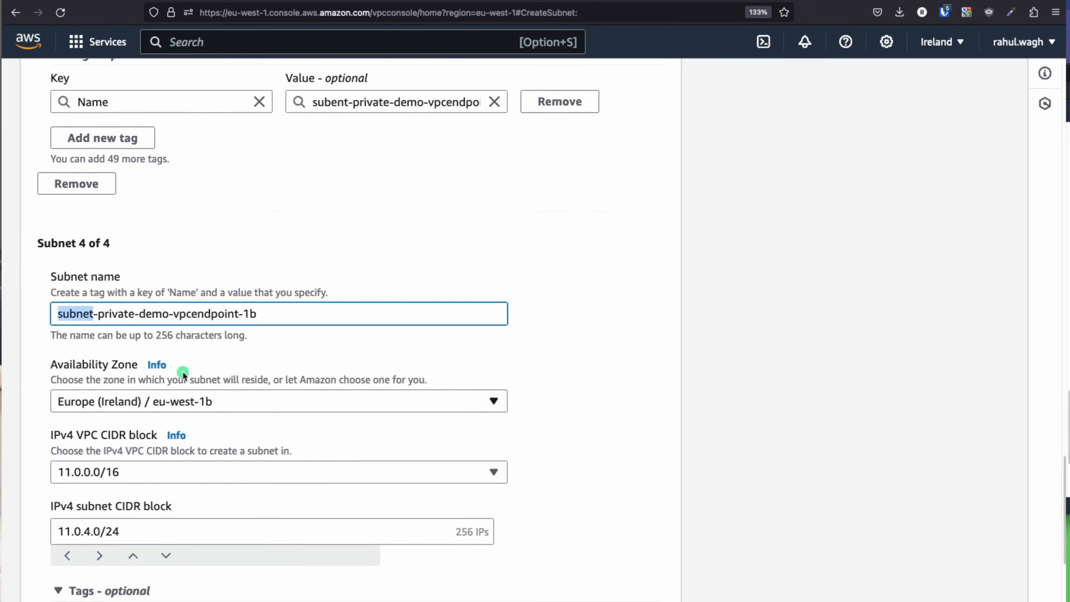
pyautogui.scroll(8, 183, 371)
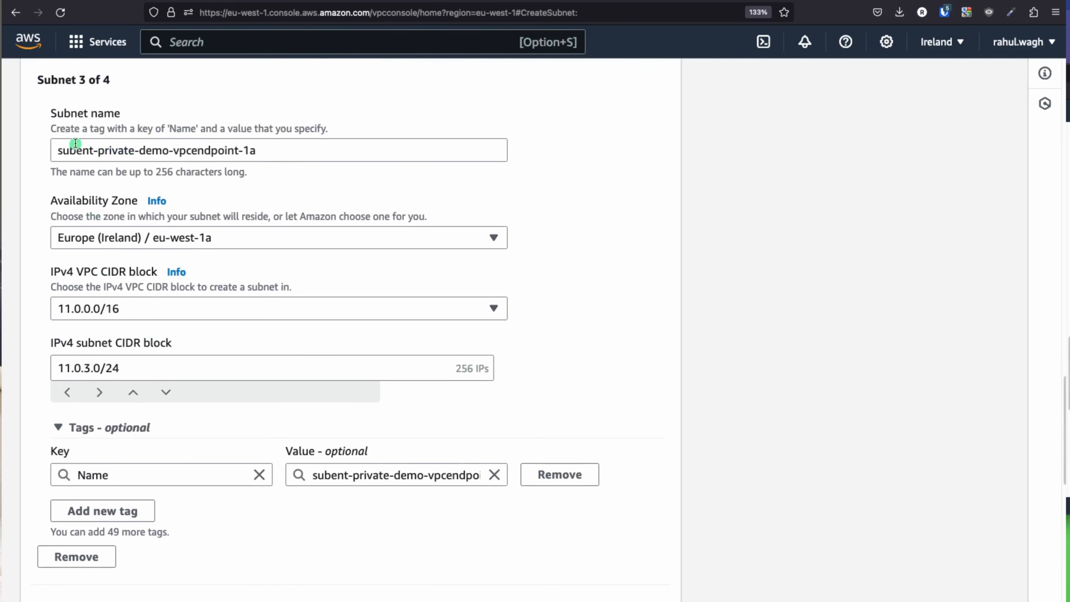
# Step: Replace 'subent' with 'subnet' in the third, second and first subnet names
pyautogui.doubleClick(73, 148)
pyautogui.write('subnet')
pyautogui.scroll(5, 162, 282)
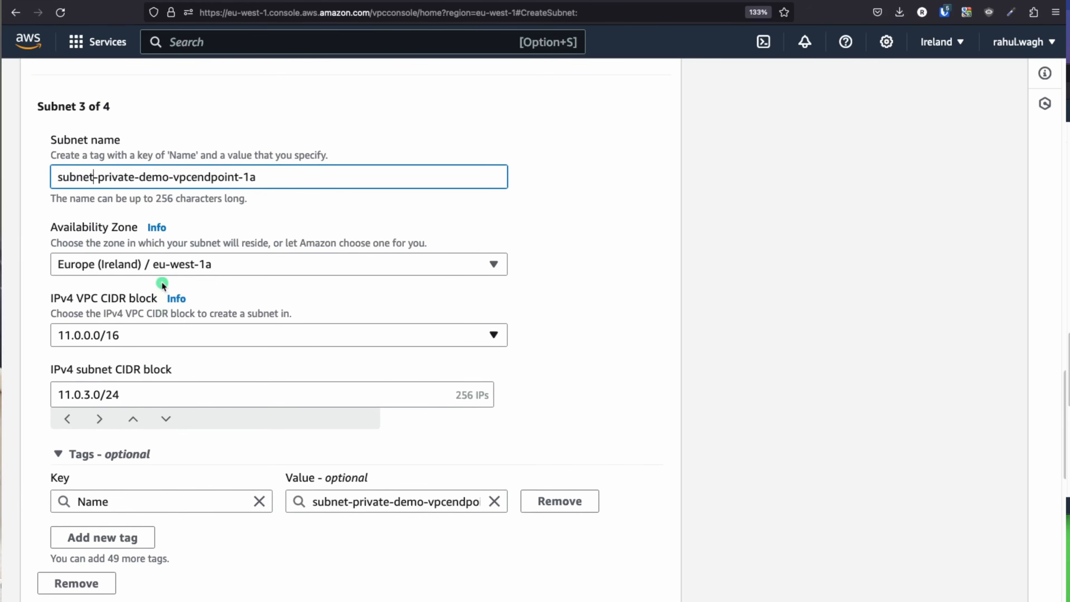
pyautogui.scroll(10, 161, 282)
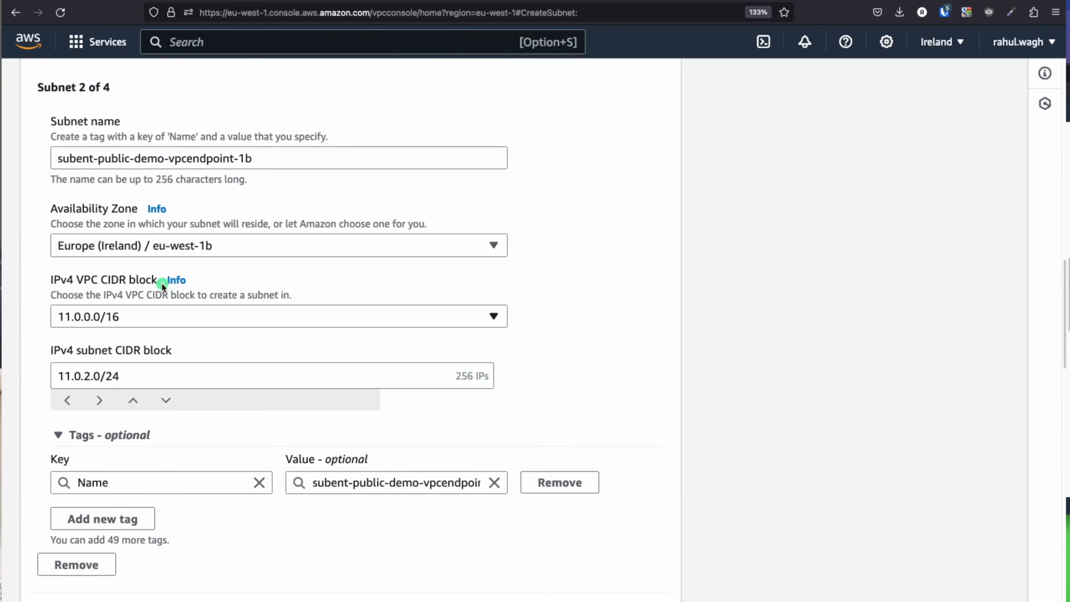
pyautogui.doubleClick(81, 190)
pyautogui.write('subnet')
pyautogui.scroll(10, 139, 261)
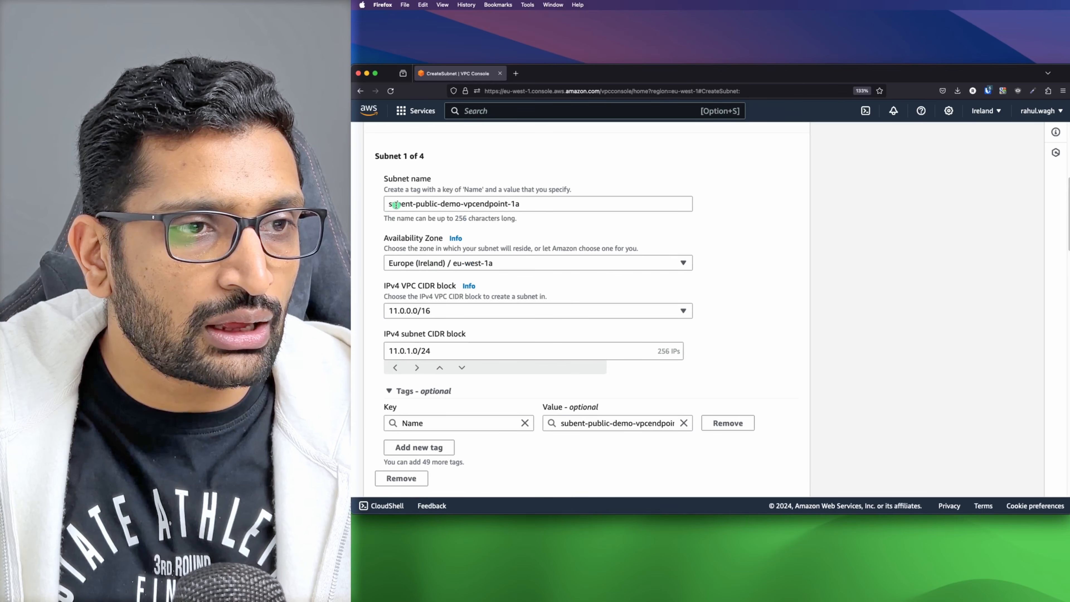
pyautogui.doubleClick(78, 180)
pyautogui.write('subnet-public-demo-vpcendpoint-1a')
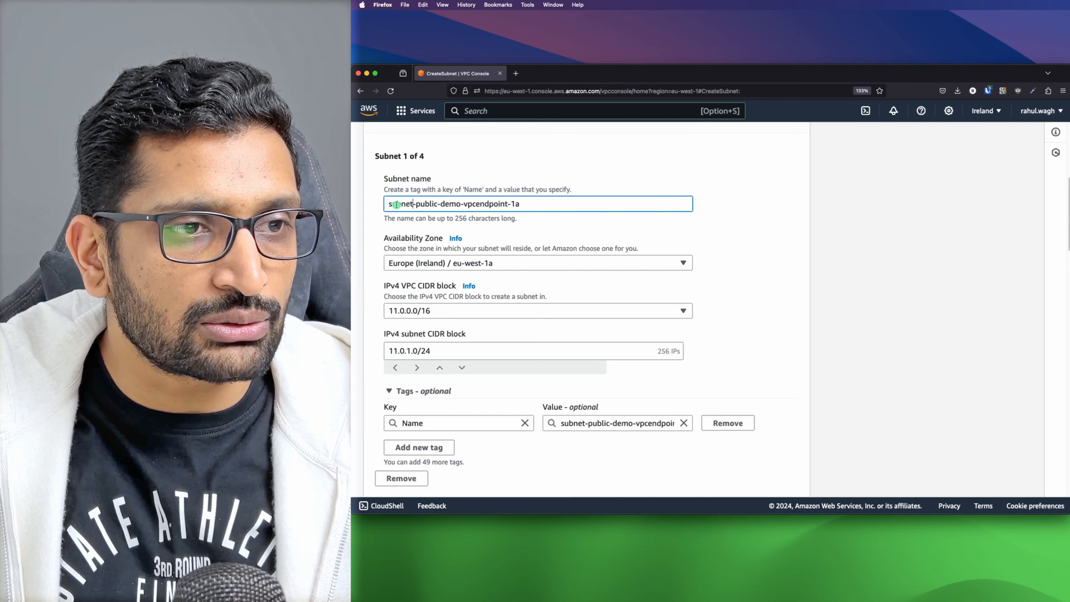
pyautogui.scroll(-20, 690, 266)
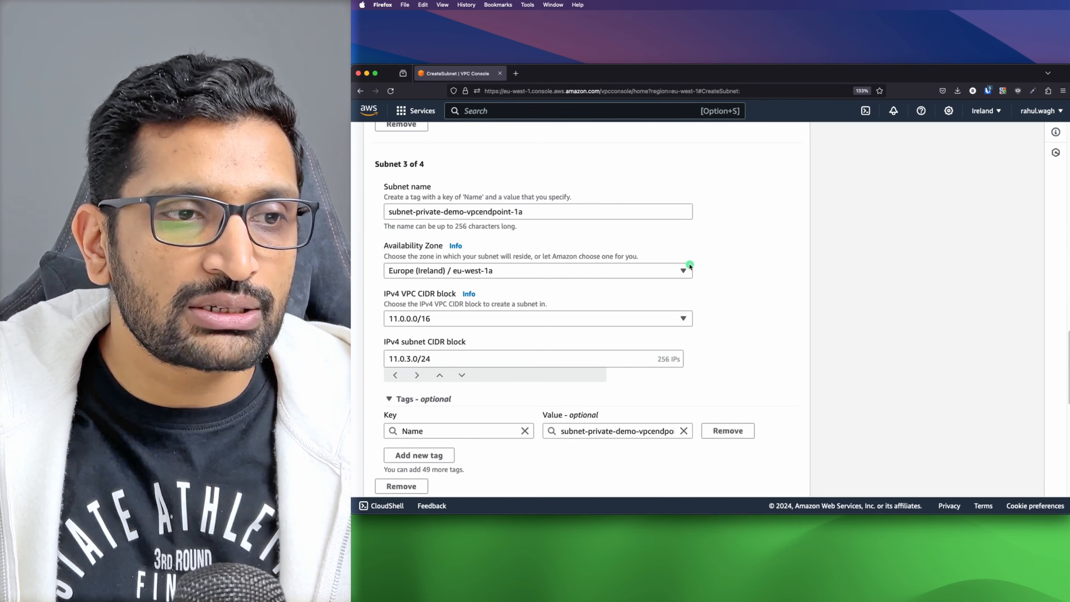
pyautogui.scroll(-3, 690, 266)
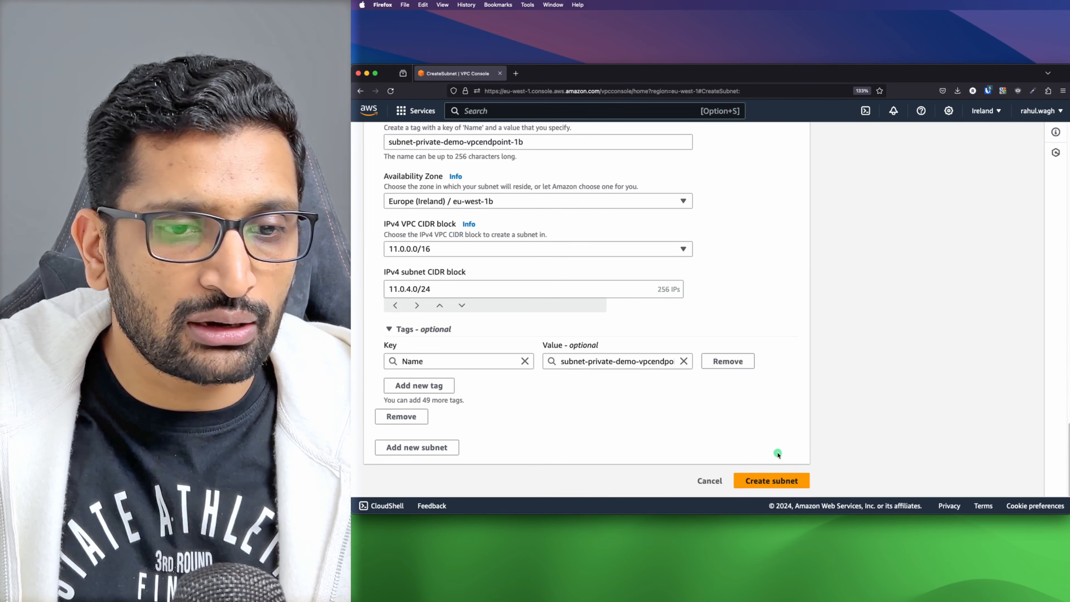
# Step: Create the four subnets, present the Step 3: Create Internet Gateway slides, and return to the console
pyautogui.click(769, 482)
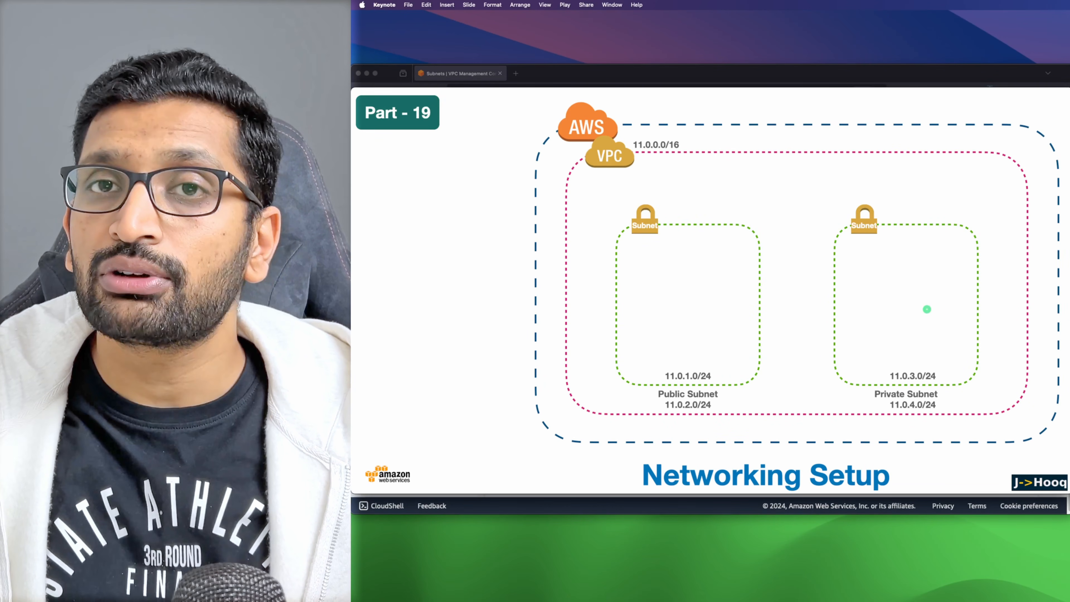
pyautogui.press('Right')
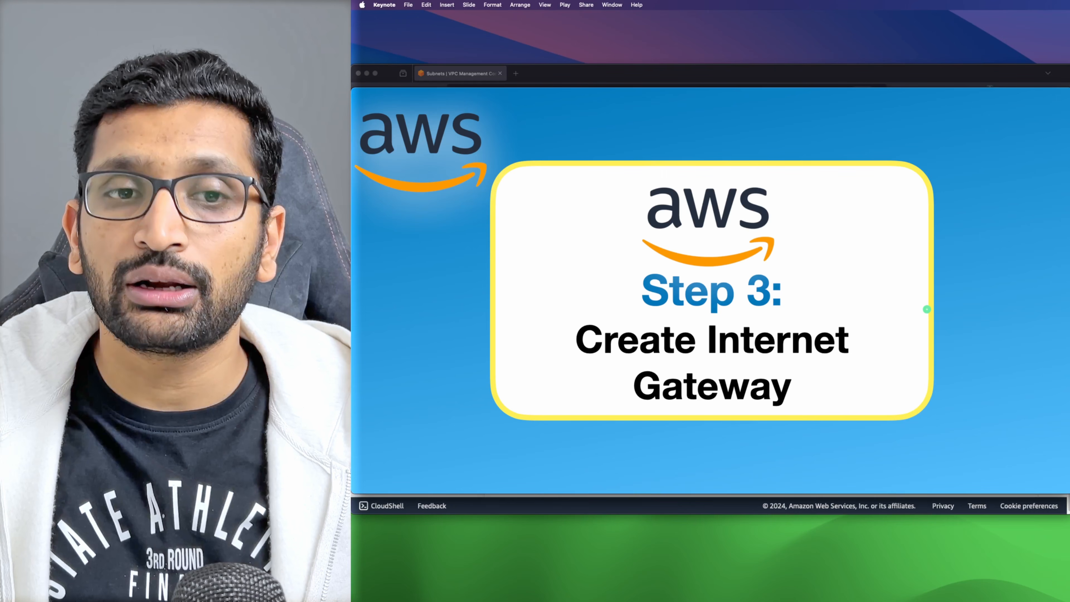
pyautogui.press('Right')
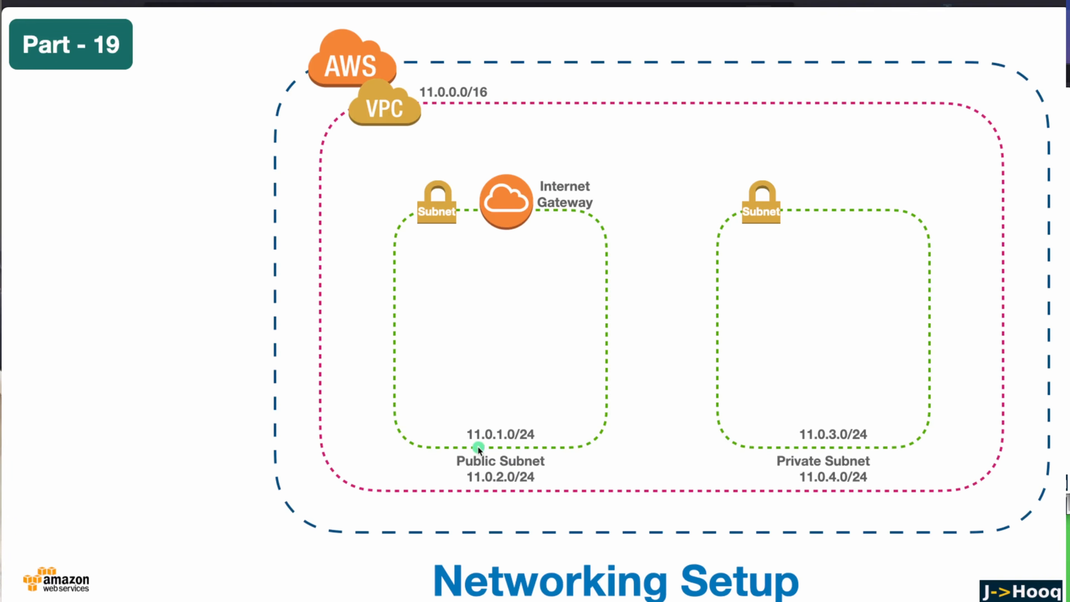
pyautogui.press('super+Tab')
pyautogui.press('super+Tab')
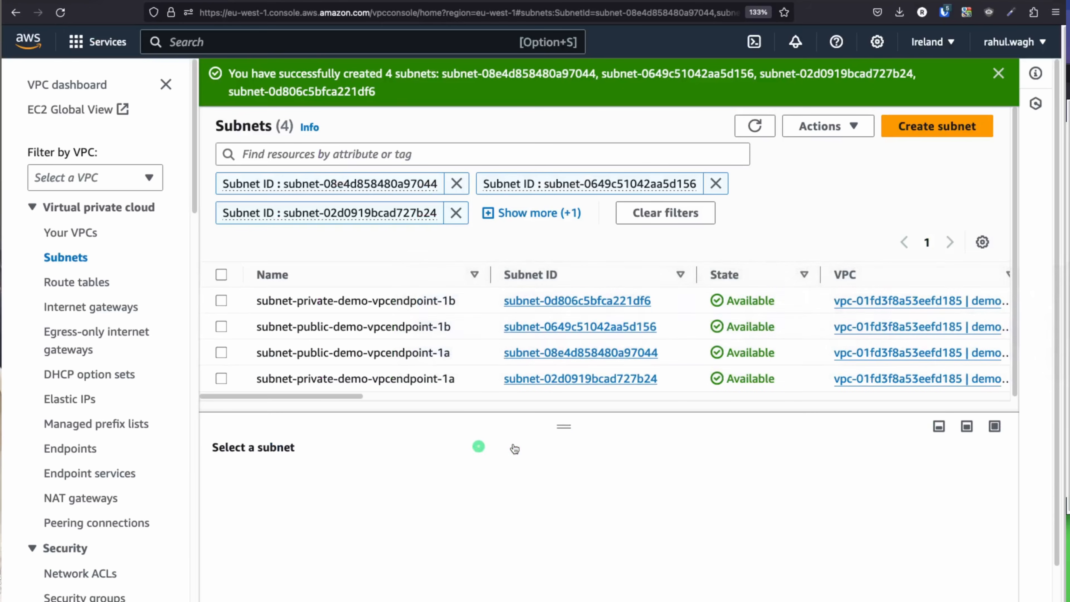
# Step: Create an internet gateway with the name tag vpc-endpoint-igw
pyautogui.click(82, 86)
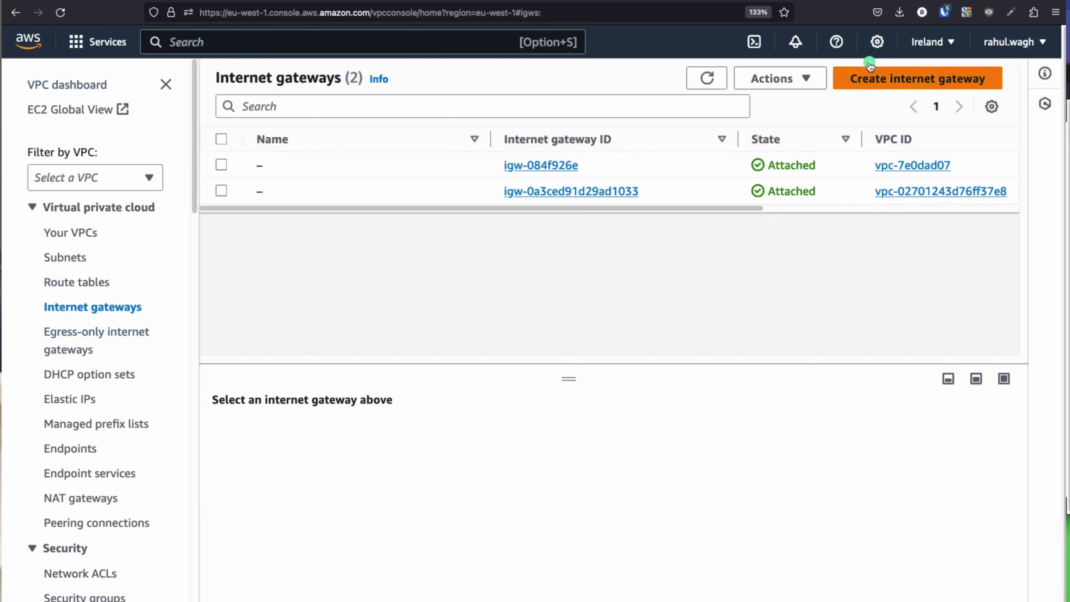
pyautogui.click(875, 80)
pyautogui.click(133, 275)
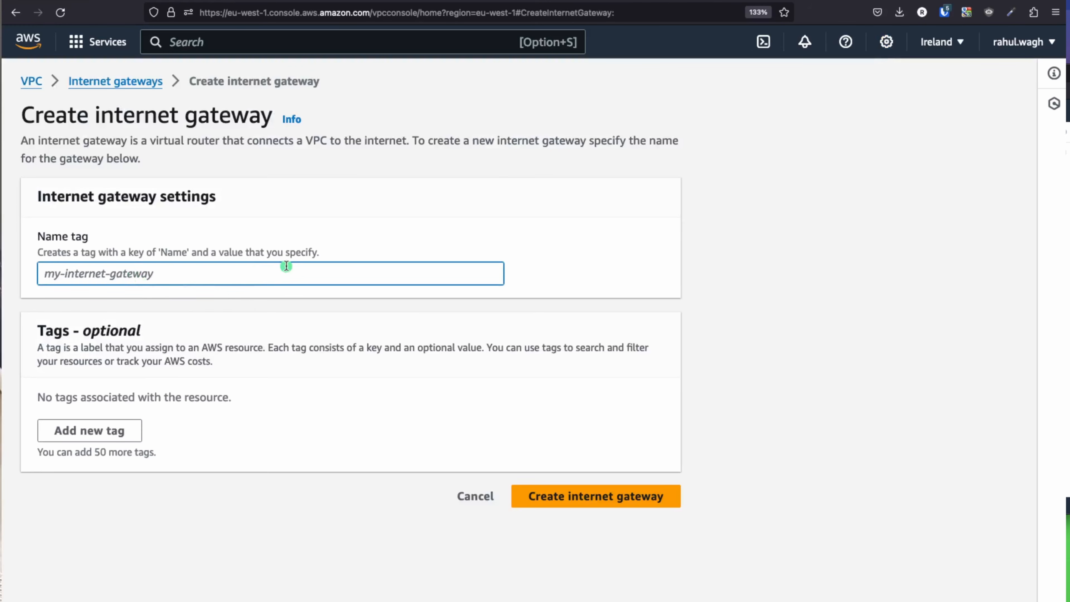
pyautogui.write('vpc-')
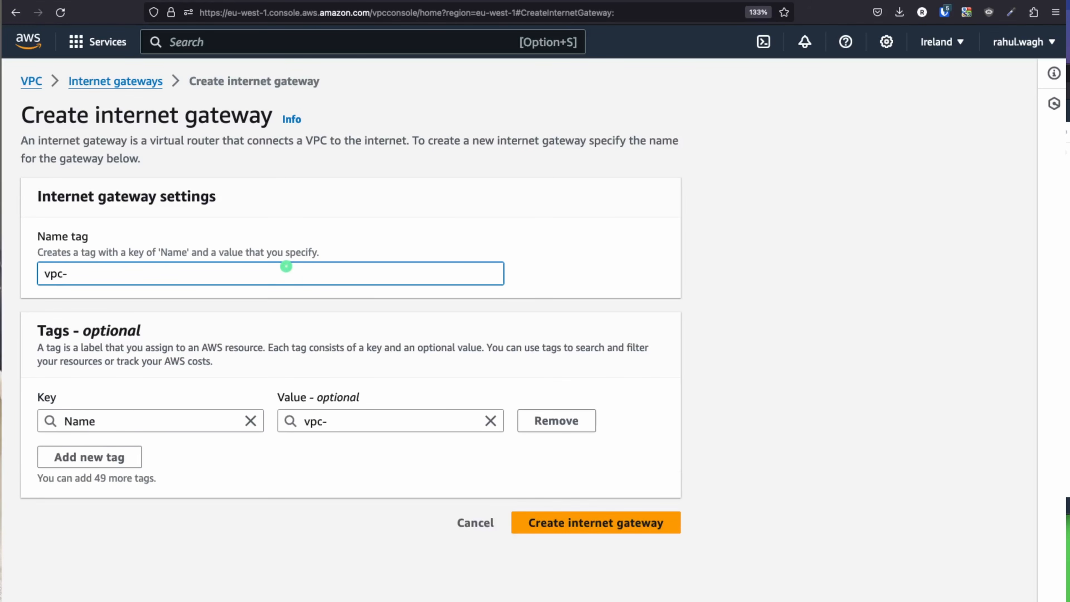
pyautogui.write('endpoint-igw')
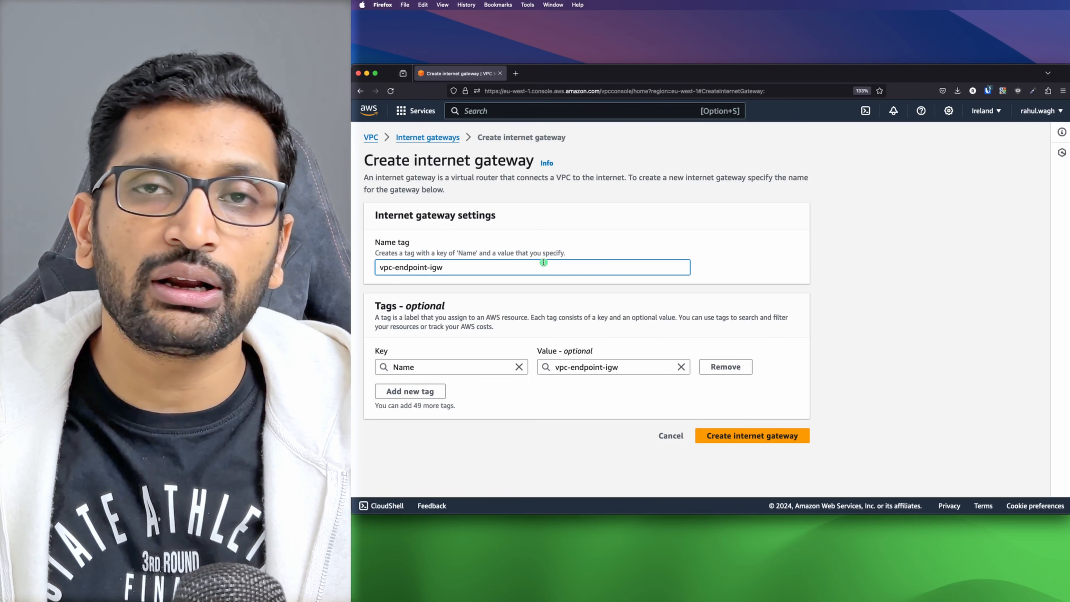
pyautogui.click(603, 330)
pyautogui.click(782, 442)
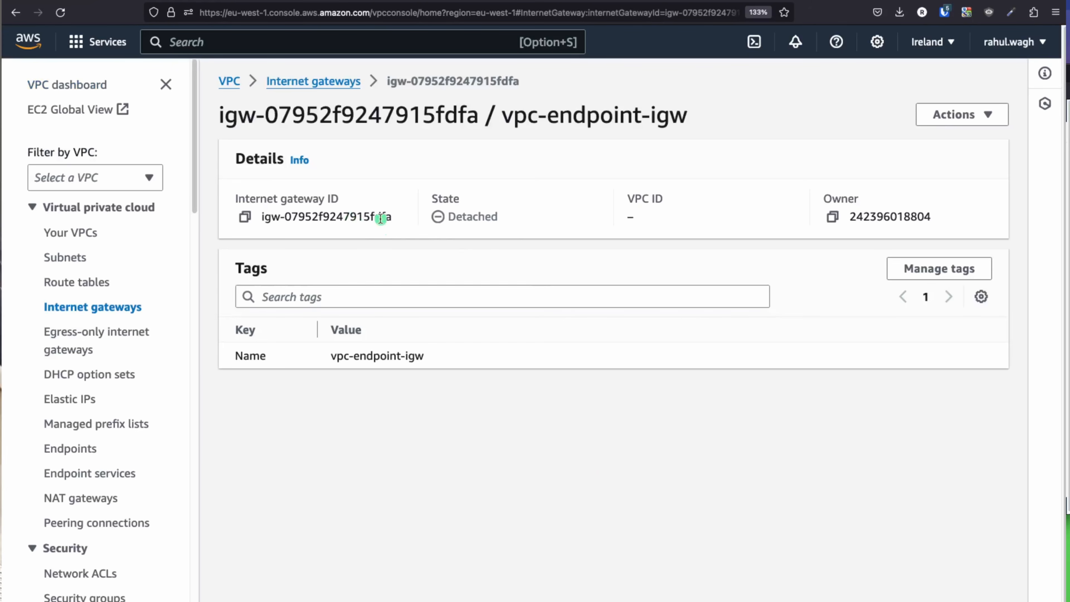
# Step: Highlight the detached vpc-endpoint-igw gateway, show the Keynote Internet Gateway diagram, then return
pyautogui.moveTo(720, 123); pyautogui.dragTo(476, 108)
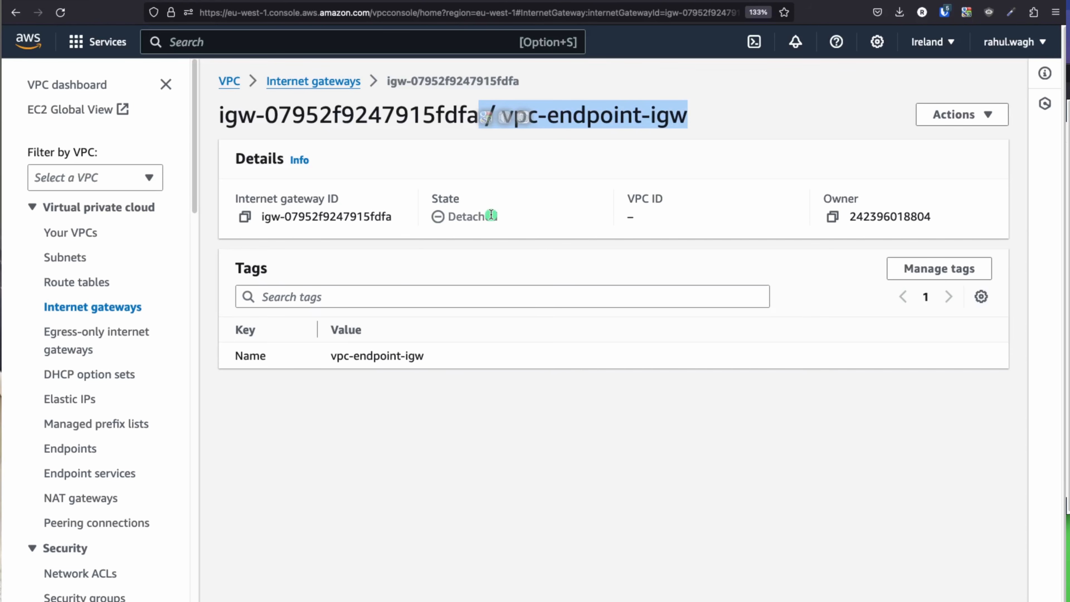
pyautogui.press('super+Tab')
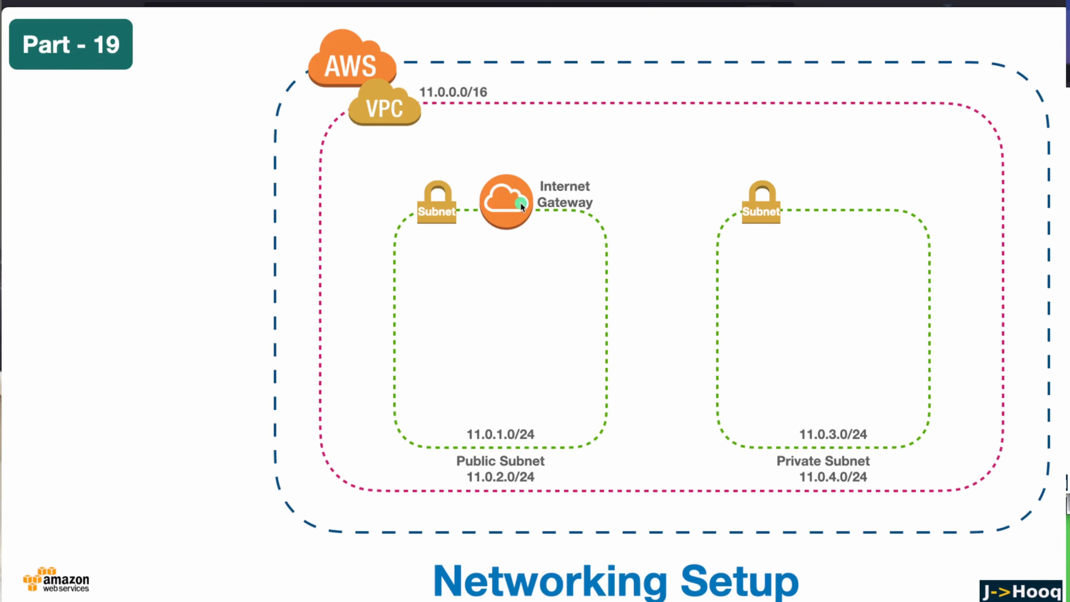
pyautogui.press('super+Tab')
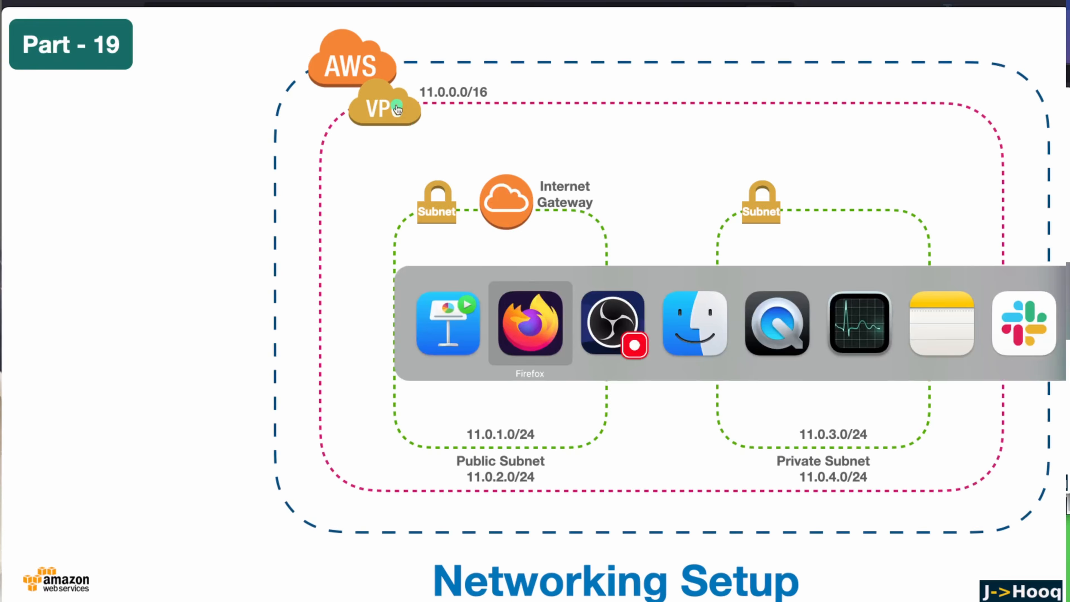
# Step: Attach vpc-endpoint-igw to demo-vpcendpoint-vpc, then show the Keynote networking diagram
pyautogui.click(985, 115)
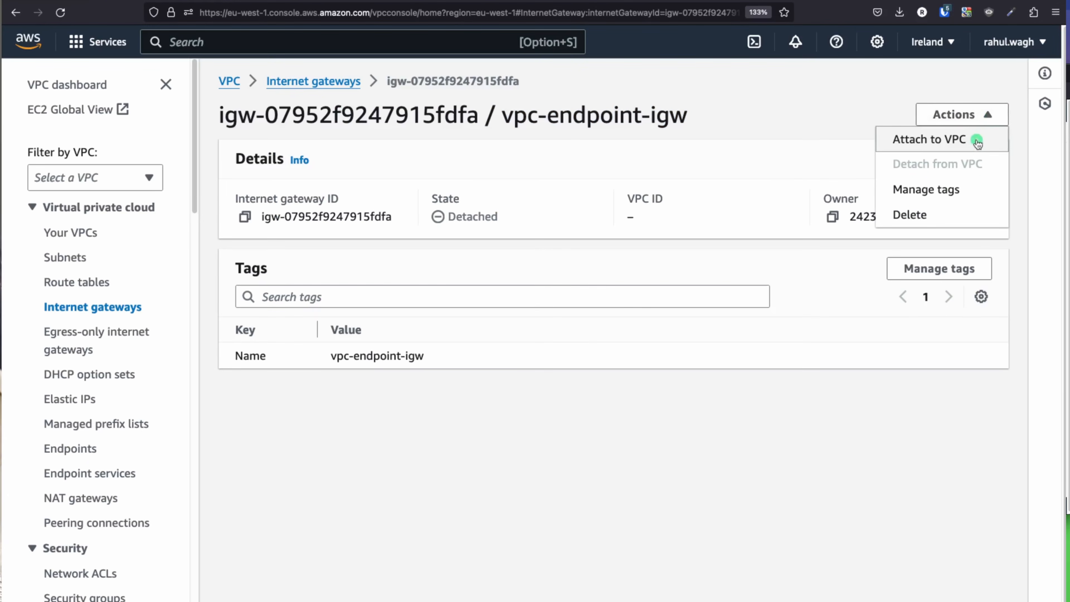
pyautogui.click(951, 140)
pyautogui.click(157, 247)
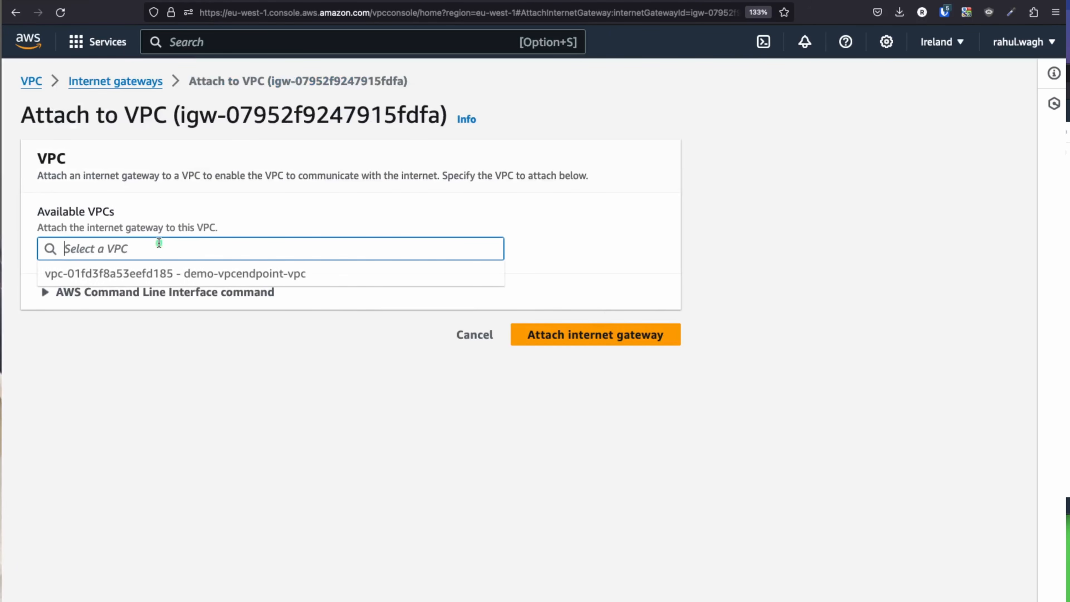
pyautogui.click(237, 274)
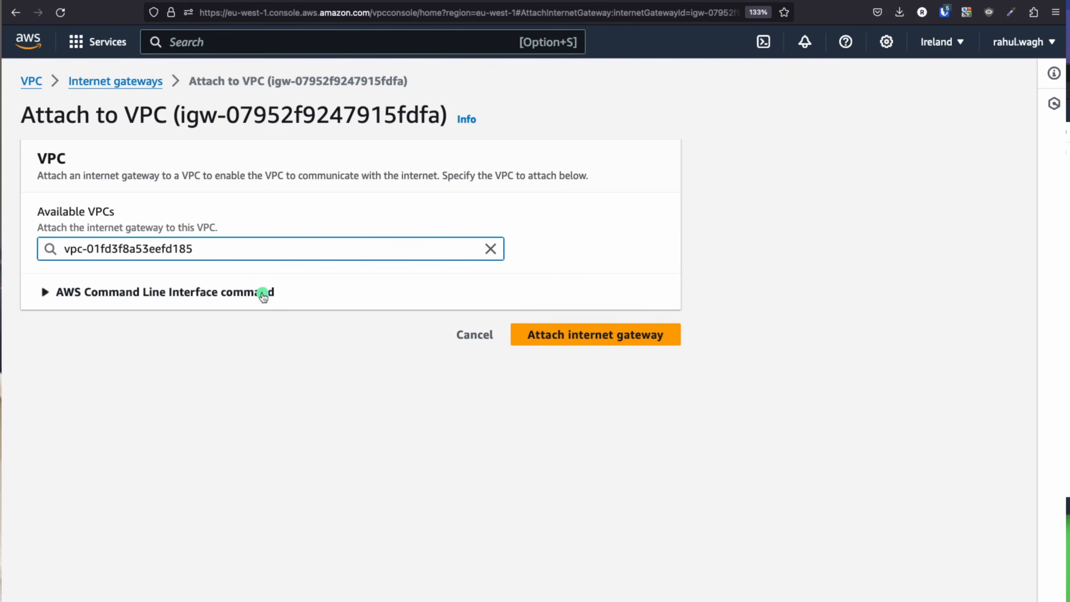
pyautogui.click(620, 334)
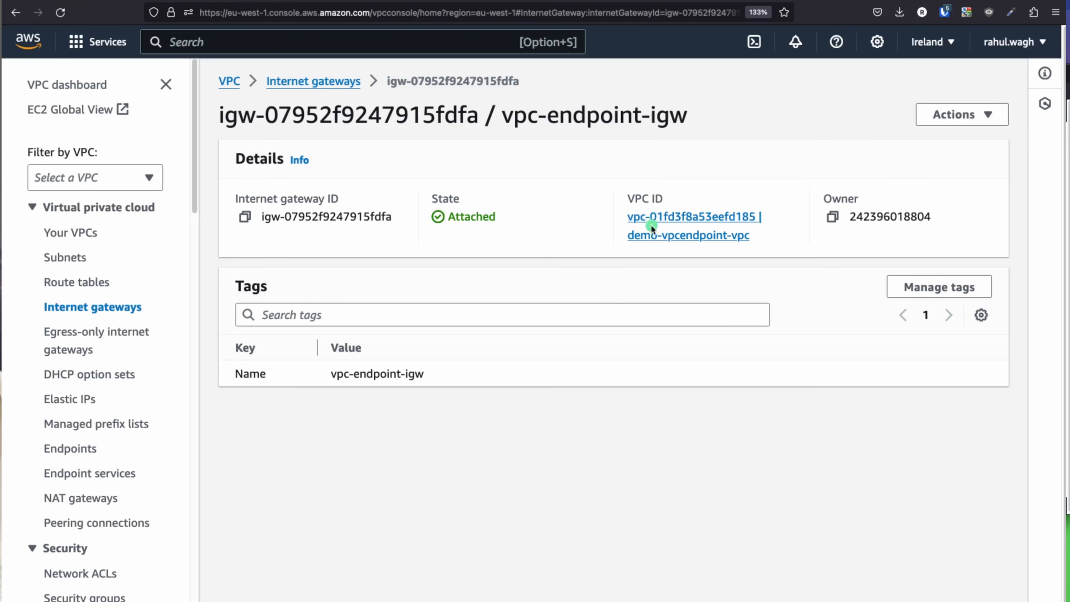
pyautogui.press('super+Tab')
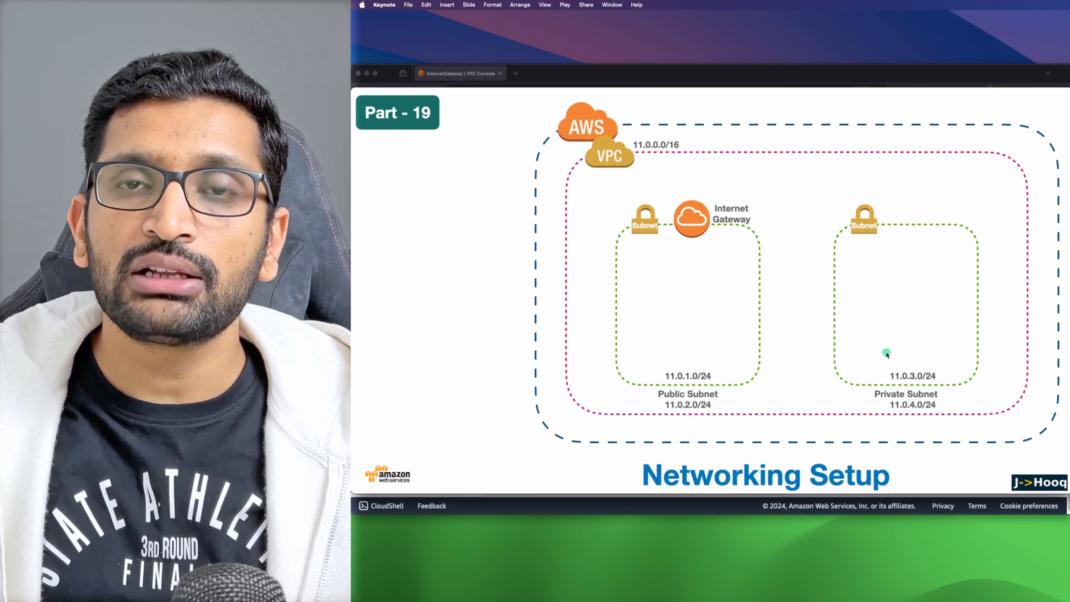
# Step: Advance the Keynote slides to Step 4: Route Table and its diagram, then return to the AWS console
pyautogui.click(887, 352)
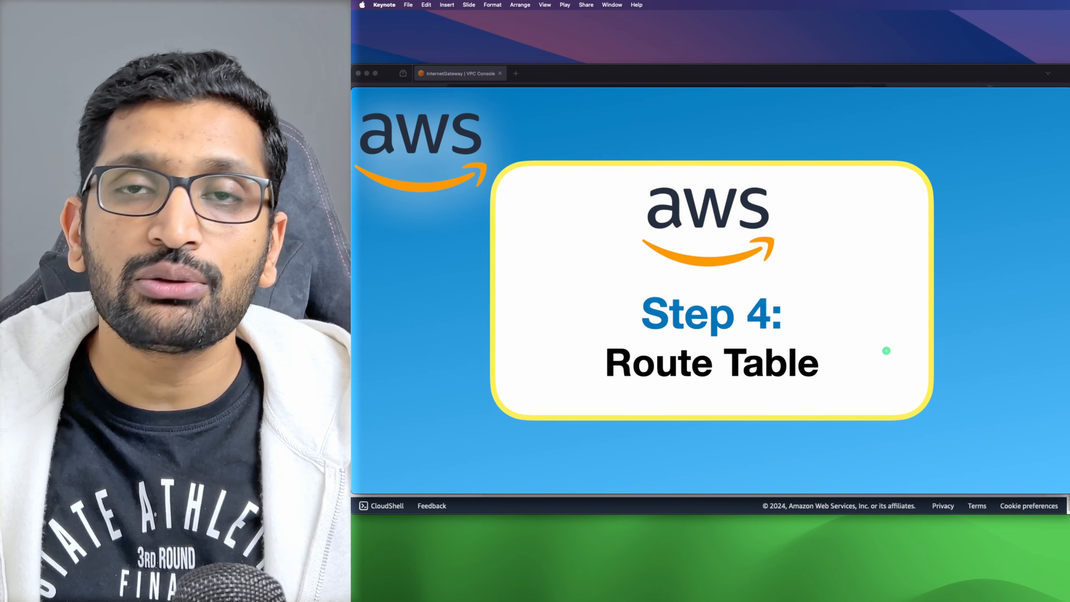
pyautogui.click(887, 351)
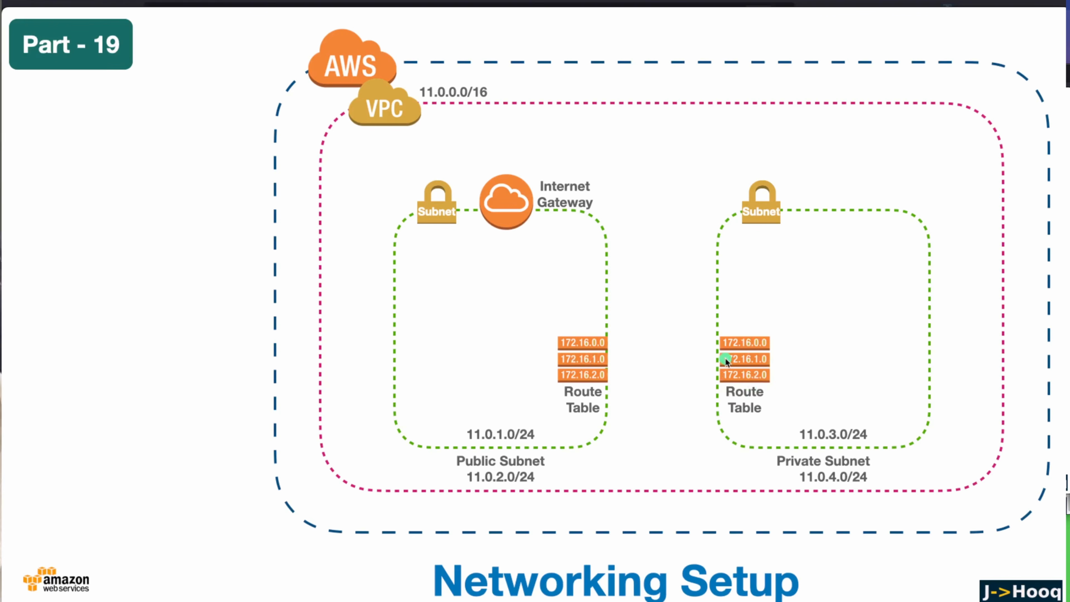
pyautogui.press('super+Tab')
pyautogui.press('super+Tab')
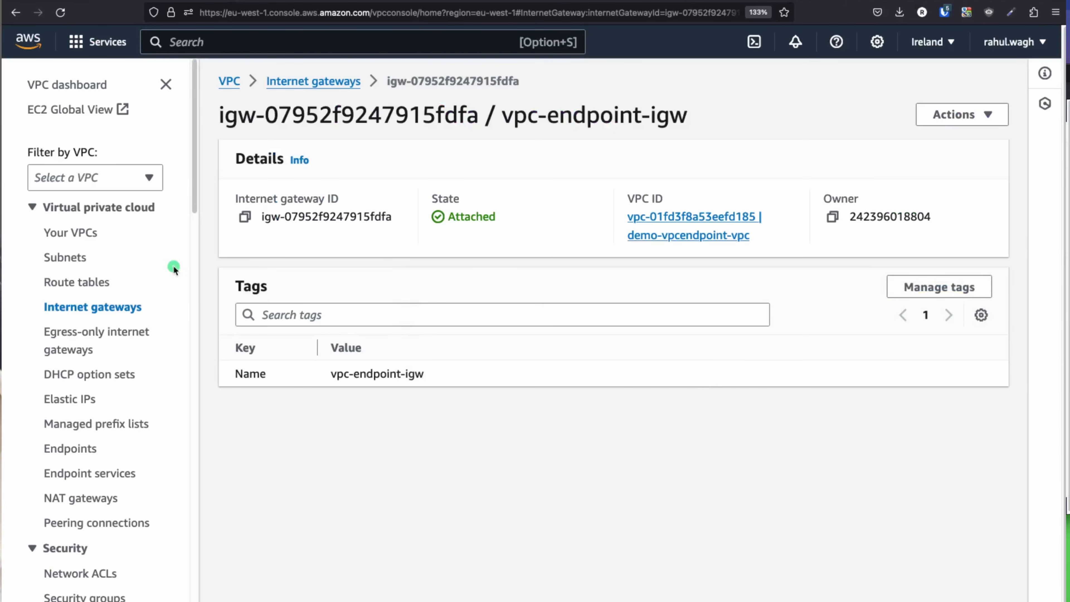
# Step: Start a new route table from the Route tables list, naming it vpc-endpoint-demo-public-rt
pyautogui.scroll(-3, 91, 268)
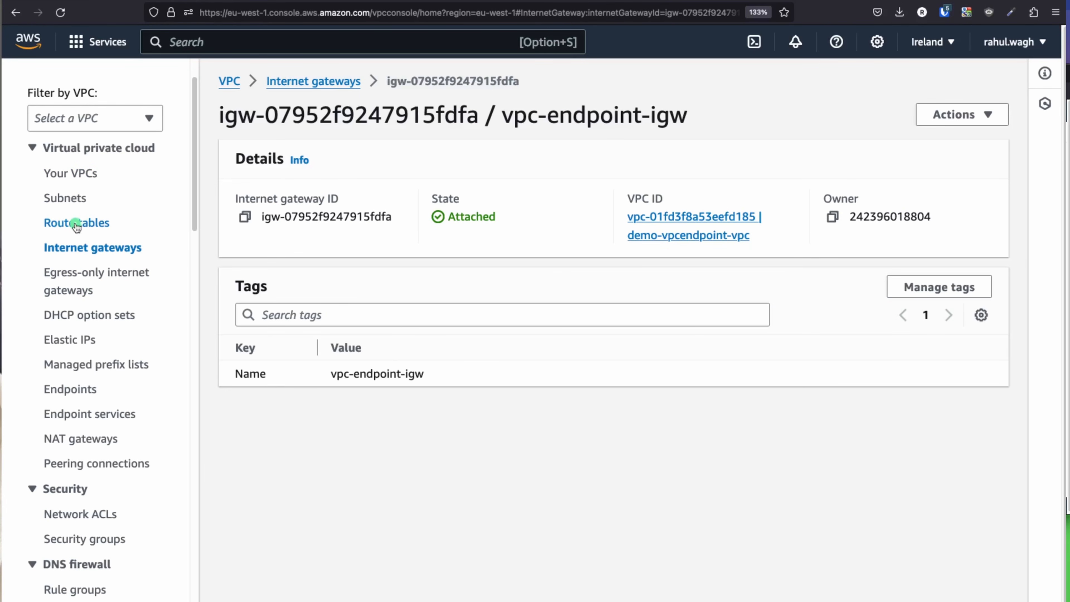
pyautogui.click(75, 224)
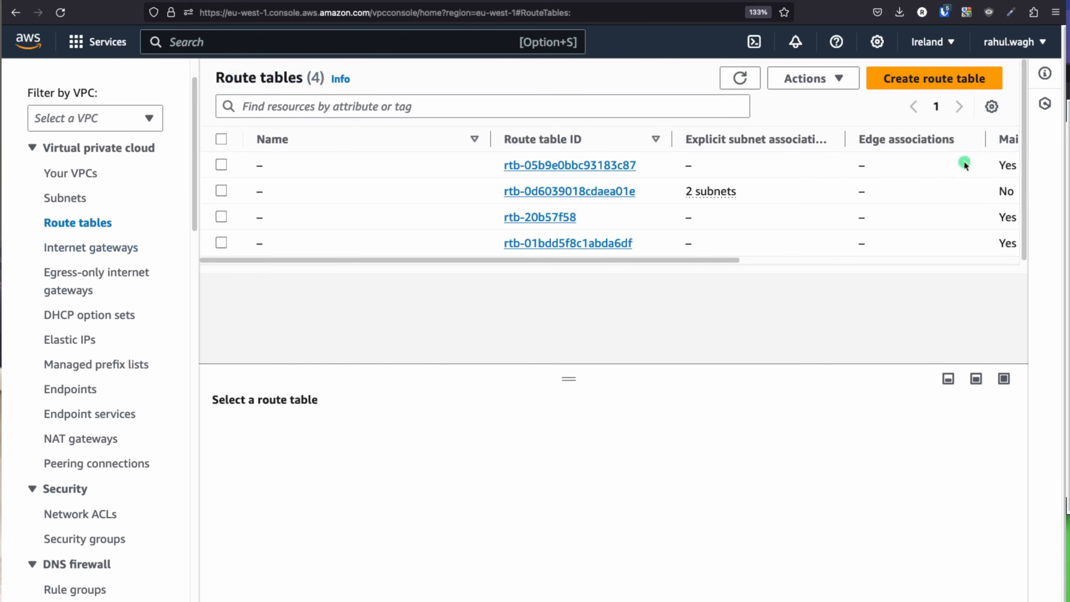
pyautogui.click(950, 79)
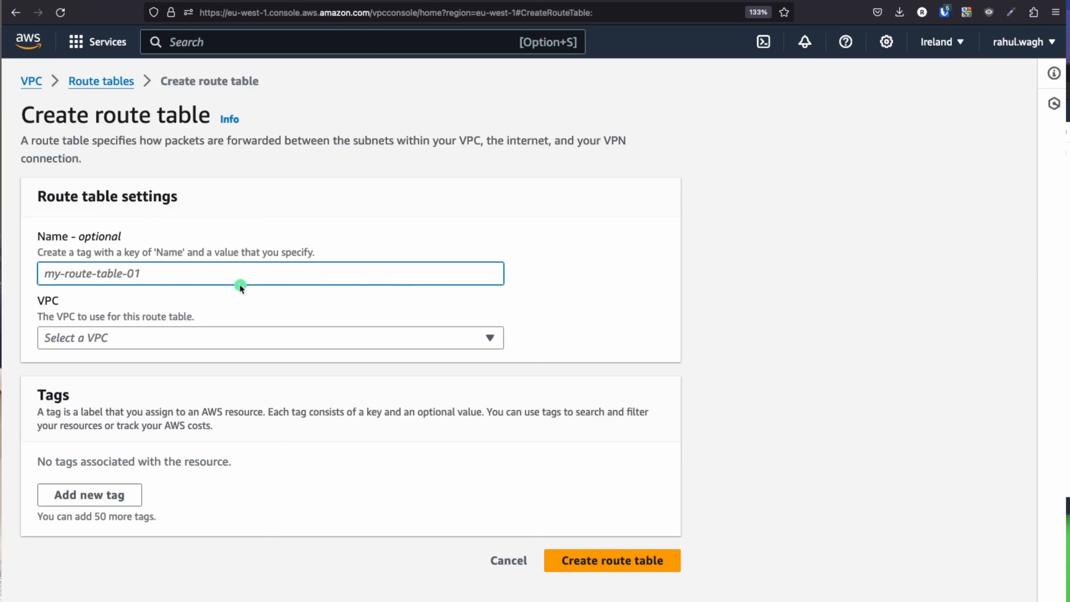
pyautogui.write('v')
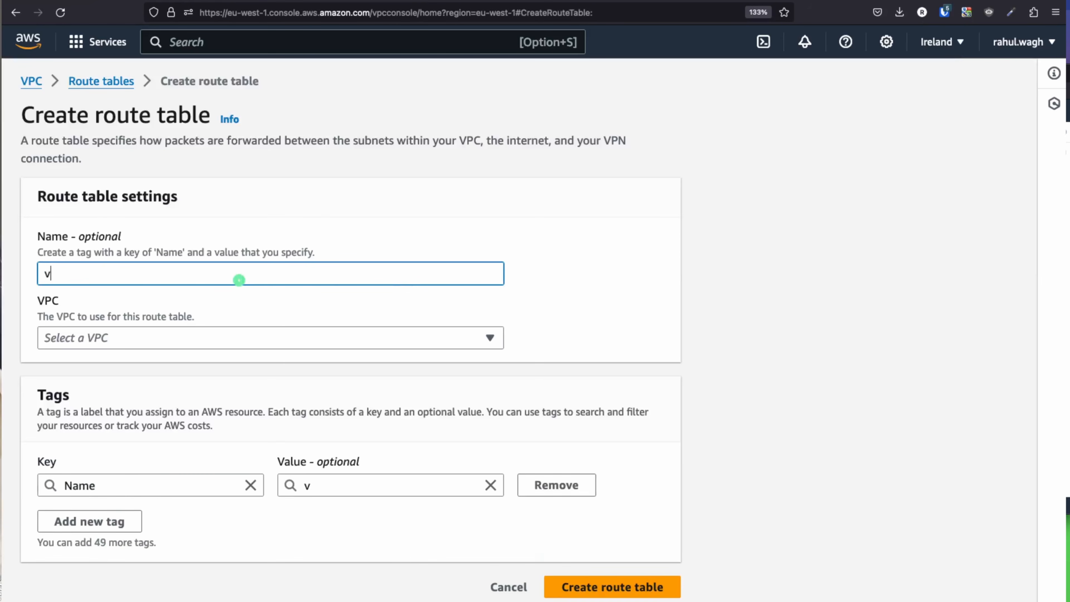
pyautogui.write('pc-endpoint-dem')
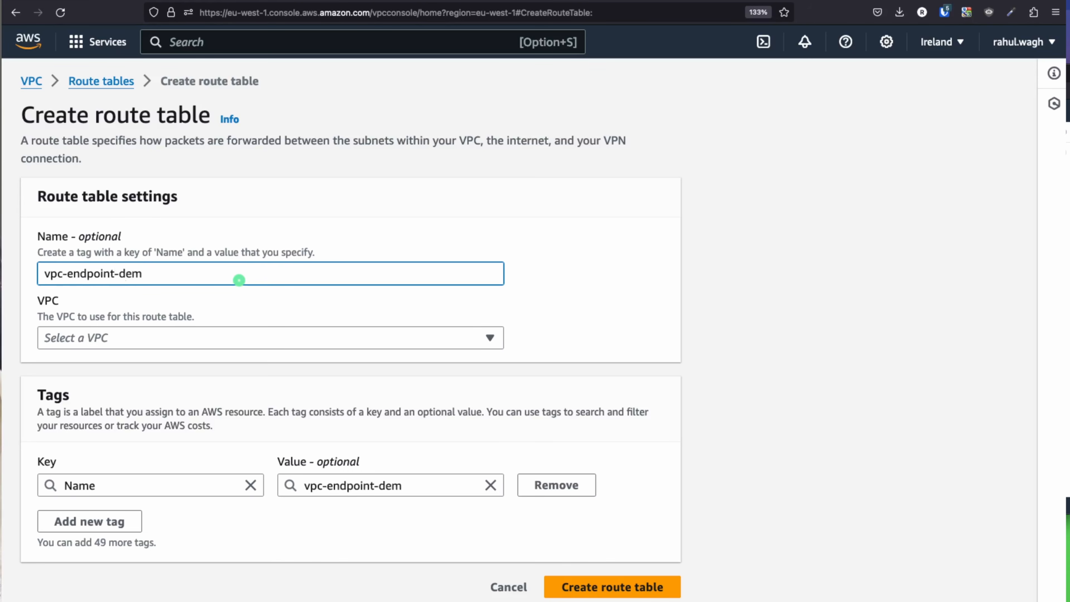
pyautogui.write('o-public-rt')
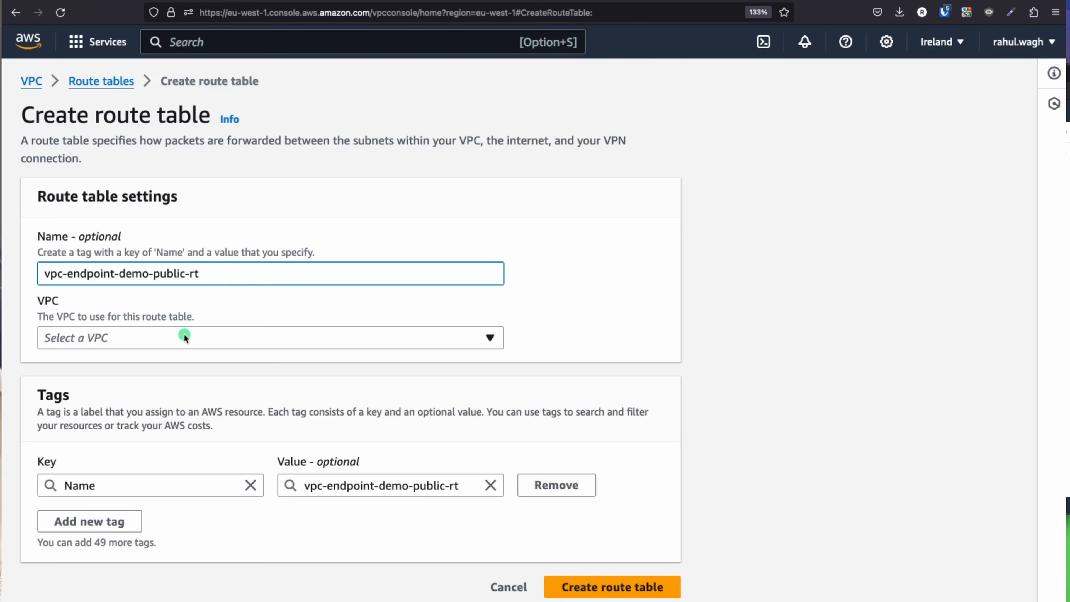
pyautogui.press('super+Tab')
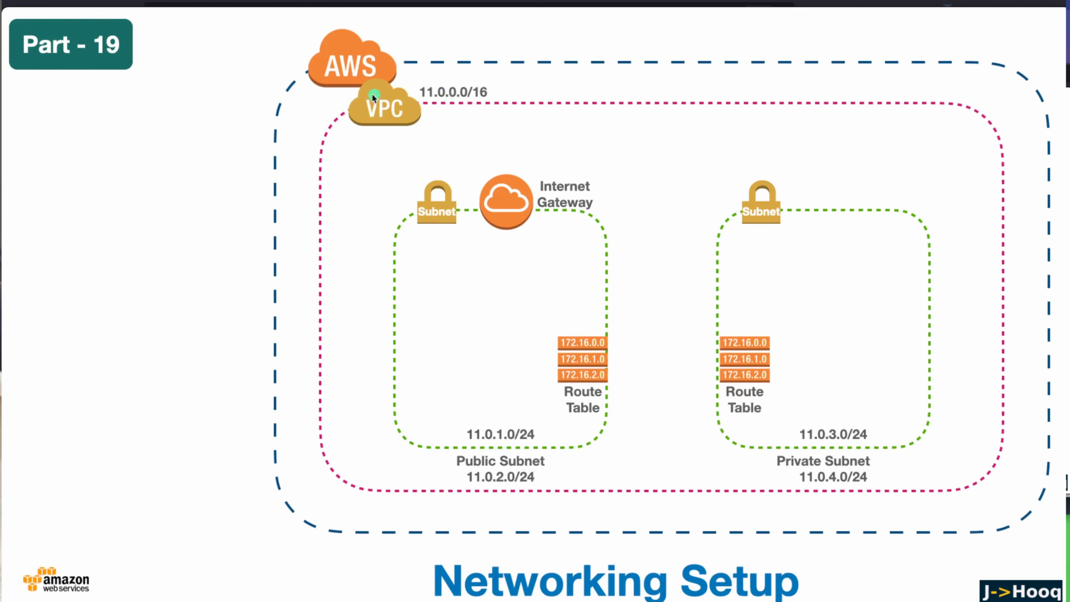
pyautogui.press('super+Tab')
# Step: Assign the table to demo-vpcendpoint-vpc, create it, and go back to the Route tables list
pyautogui.click(218, 337)
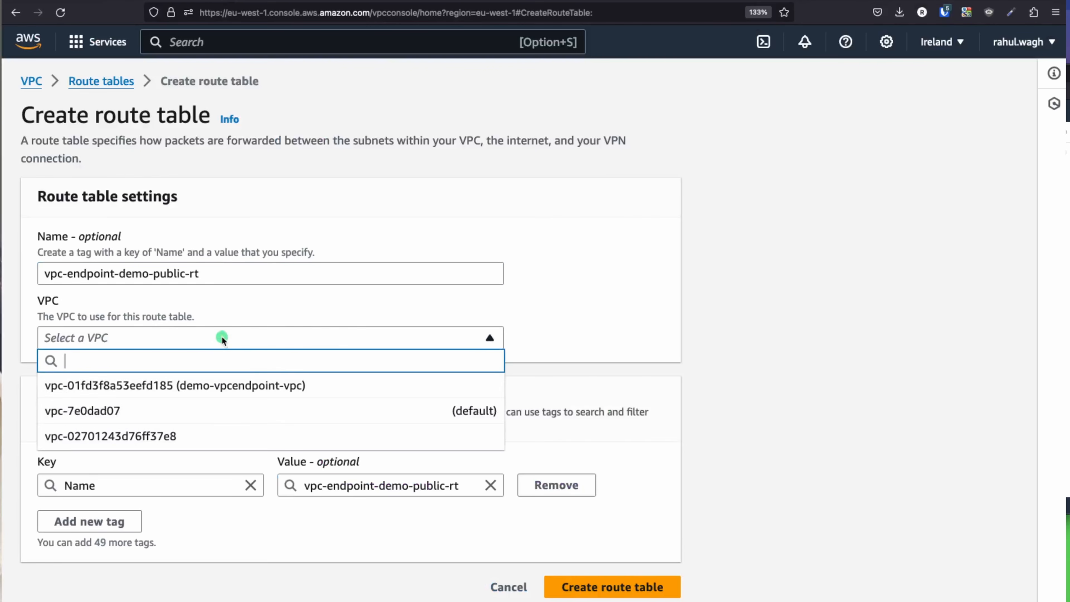
pyautogui.click(253, 388)
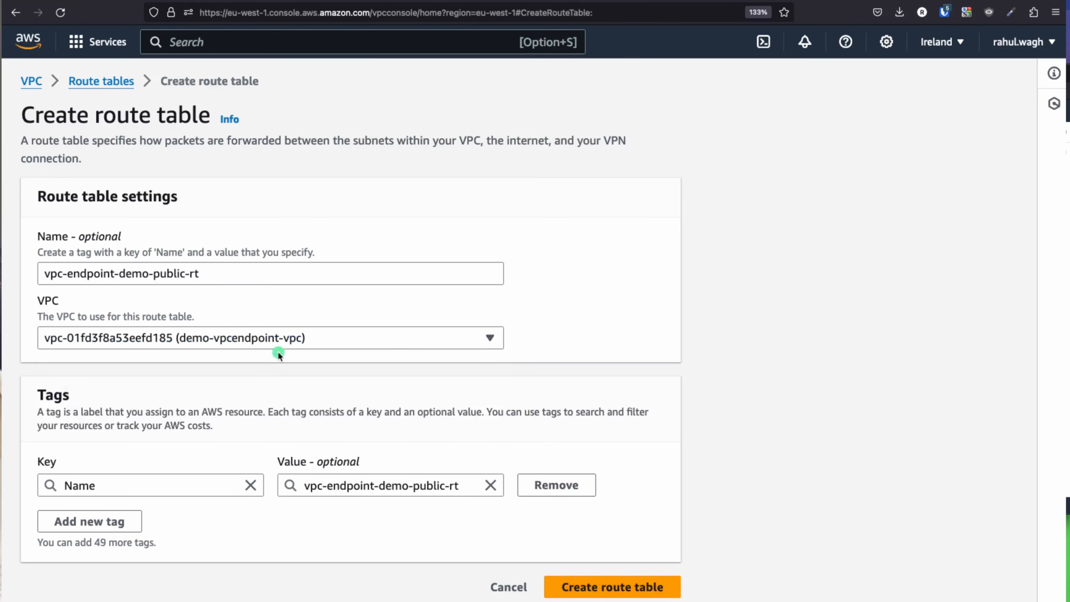
pyautogui.tripleClick(204, 282)
pyautogui.press('super+c')
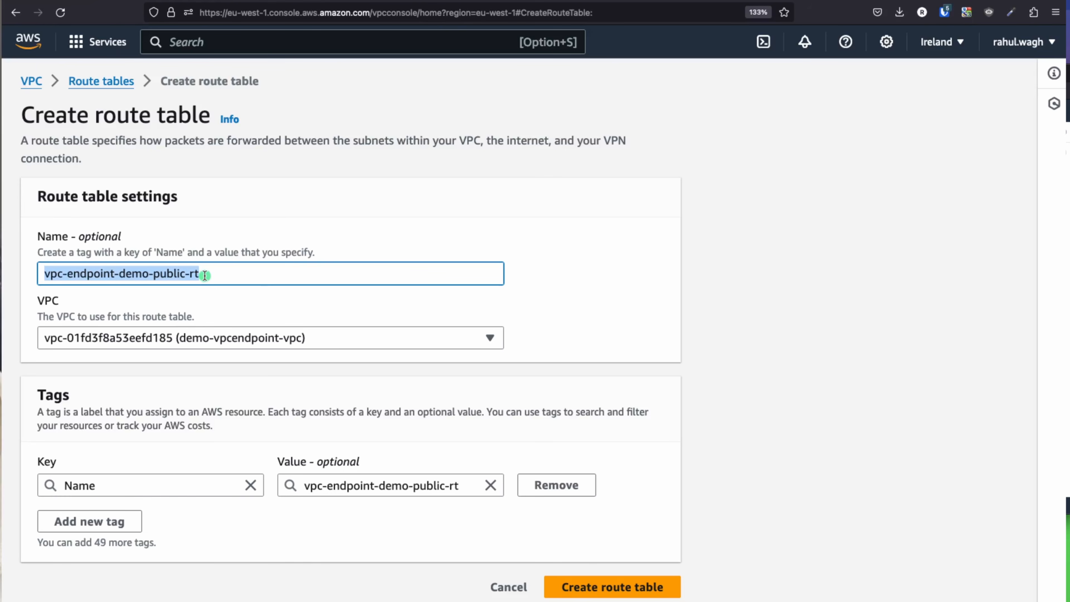
pyautogui.click(622, 594)
pyautogui.click(623, 590)
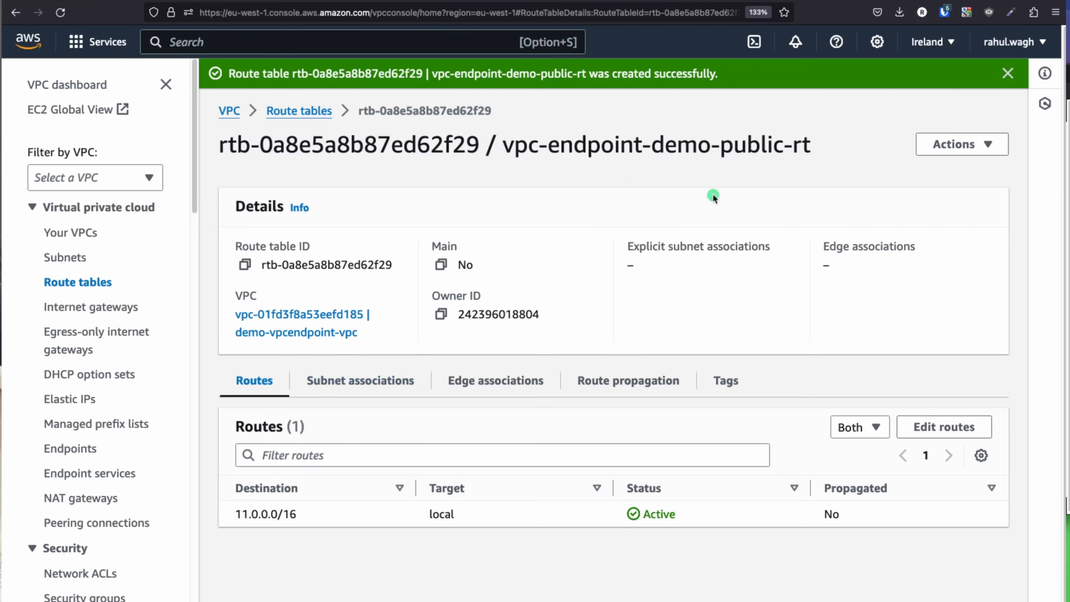
pyautogui.moveTo(524, 144); pyautogui.dragTo(781, 163)
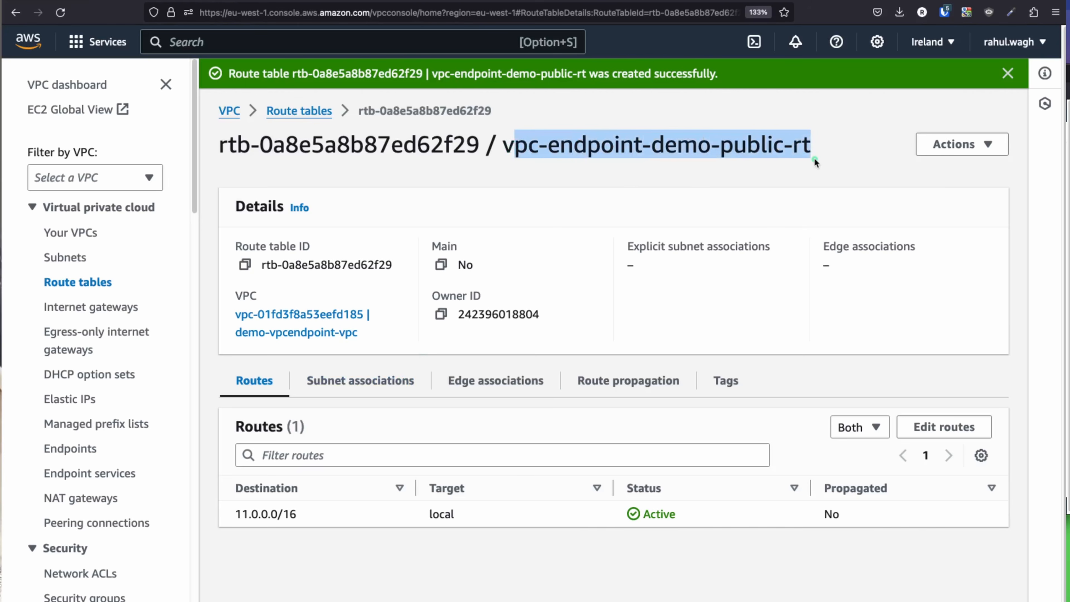
pyautogui.click(309, 111)
pyautogui.press('super+Tab')
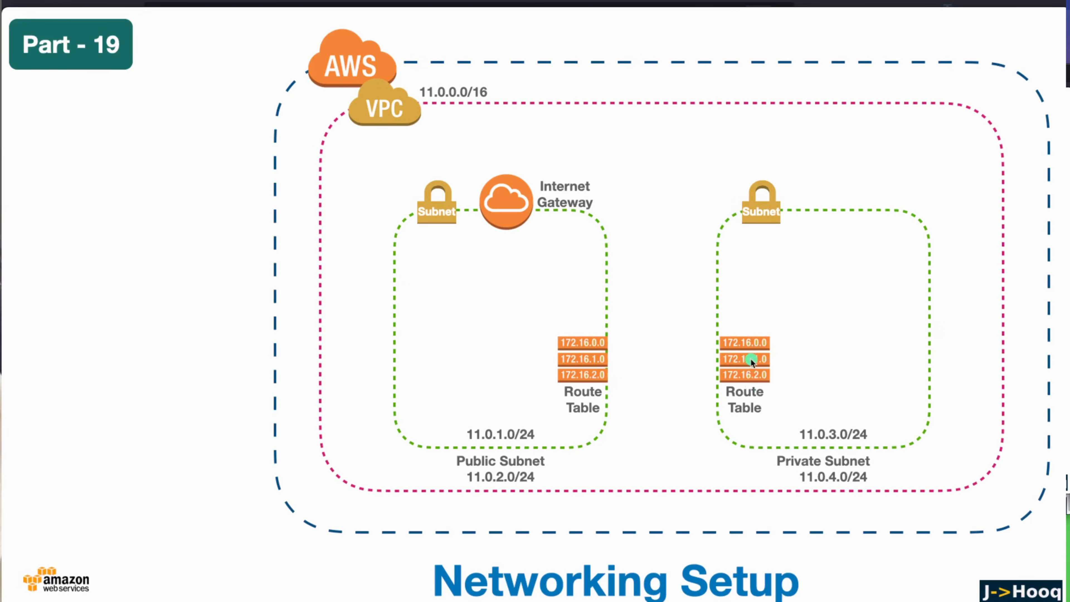
pyautogui.press('super+Tab')
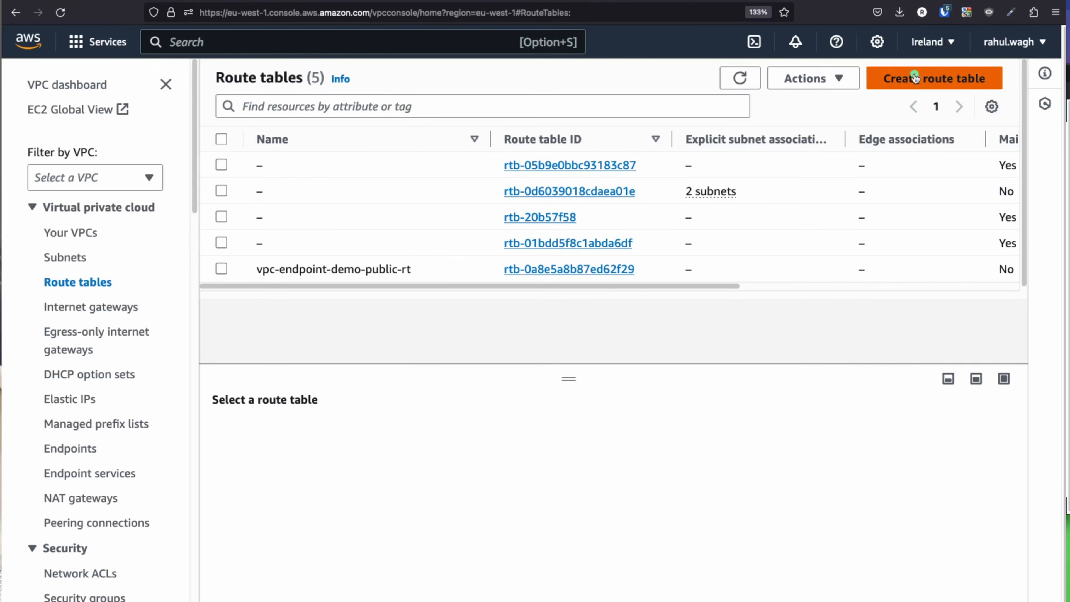
# Step: Create vpc-endpoint-demo-private-rt in demo-vpcendpoint-vpc, reusing the public table's name with 'private'
pyautogui.click(916, 77)
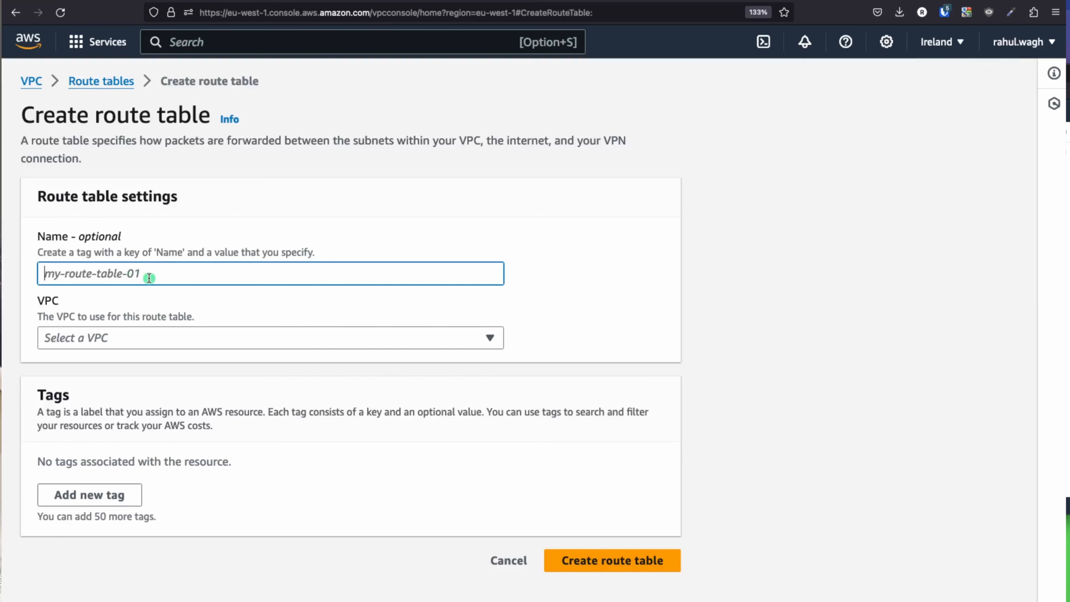
pyautogui.press('super+v')
pyautogui.doubleClick(173, 275)
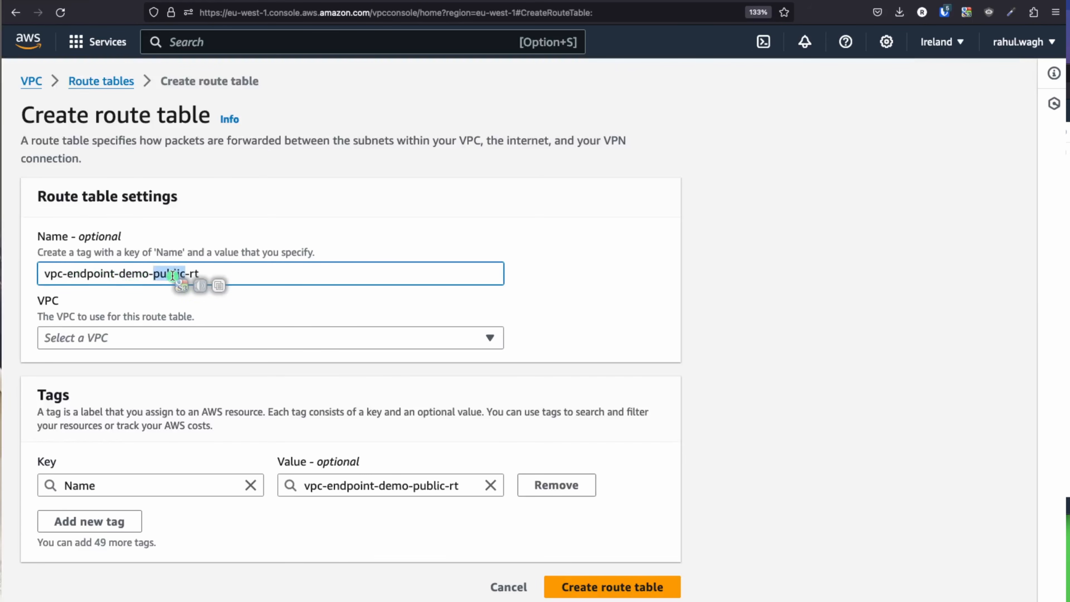
pyautogui.write('private')
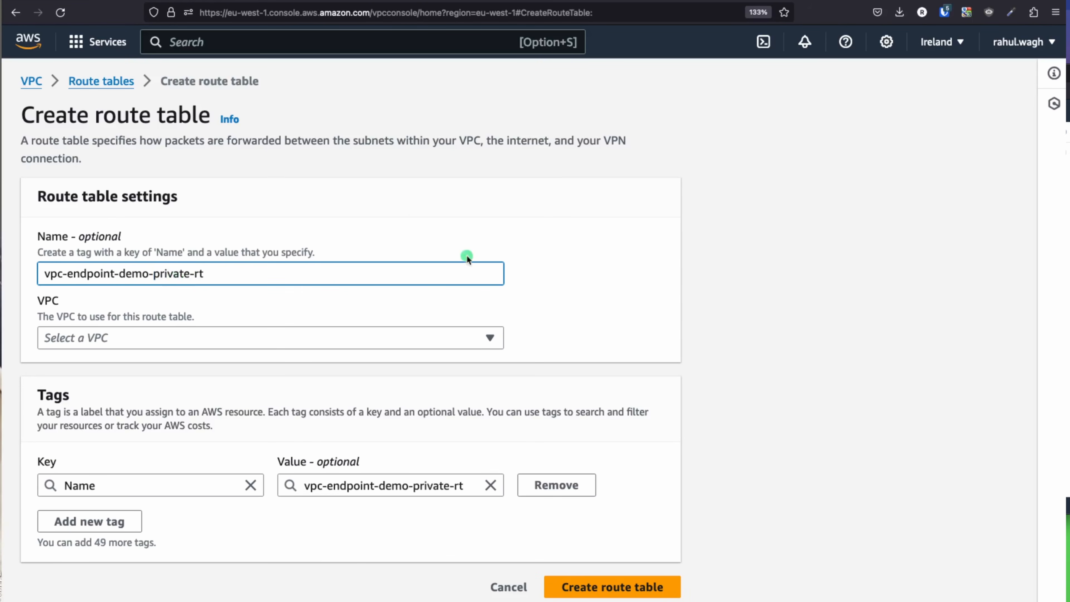
pyautogui.click(417, 337)
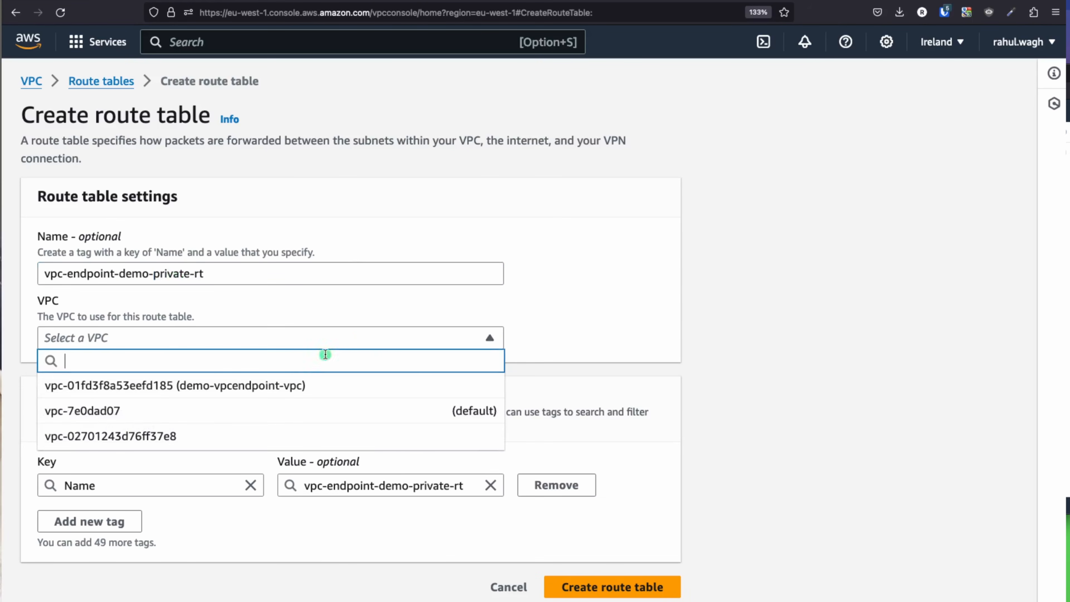
pyautogui.click(269, 392)
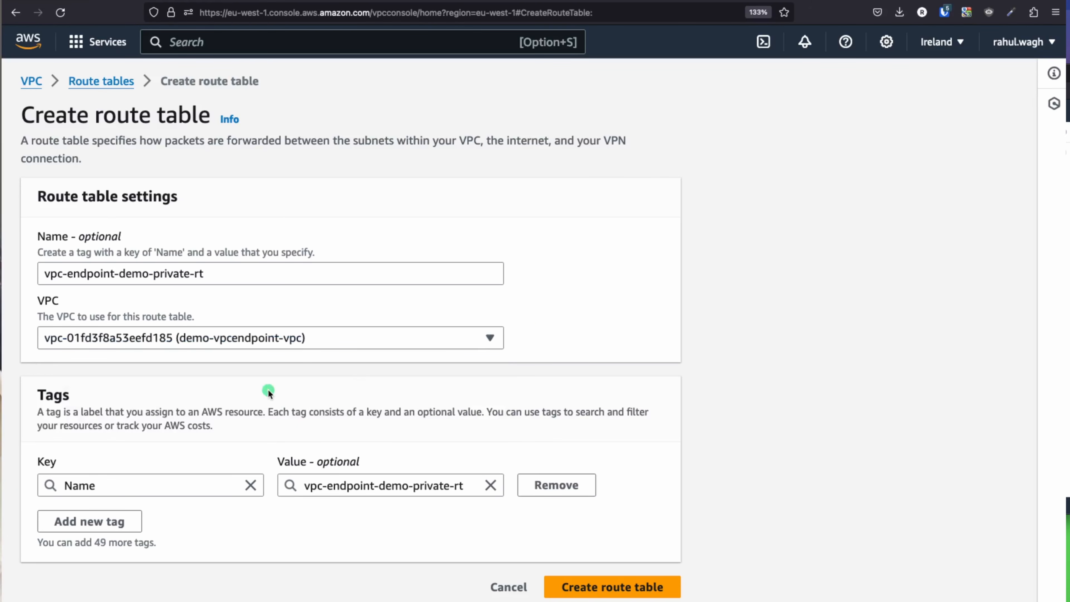
pyautogui.click(613, 591)
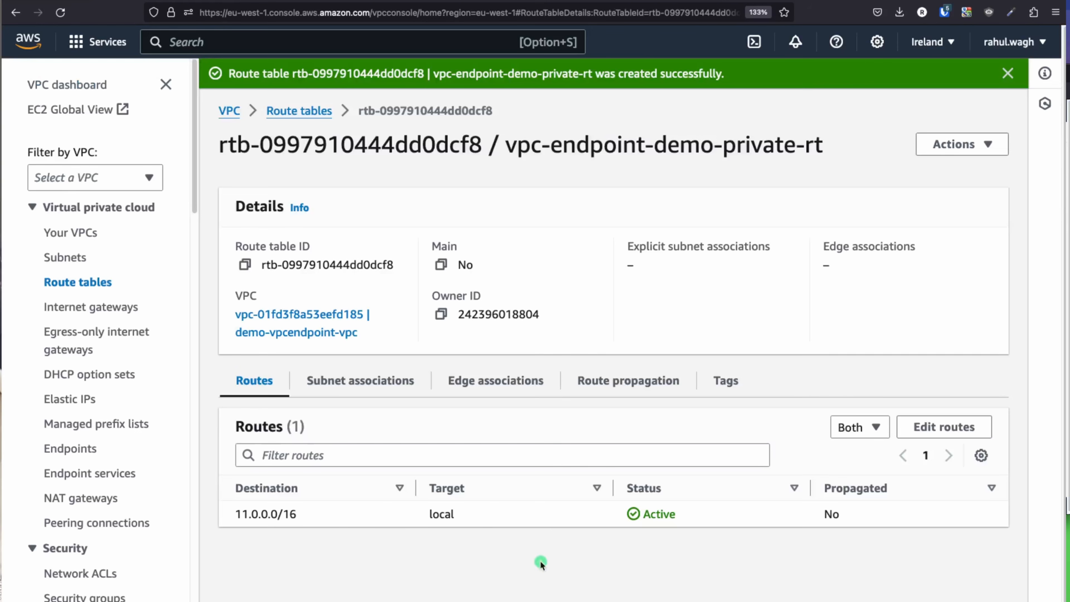
# Step: Return to the Route tables list showing vpc-endpoint-demo-public-rt and vpc-endpoint-demo-private-rt
pyautogui.click(299, 111)
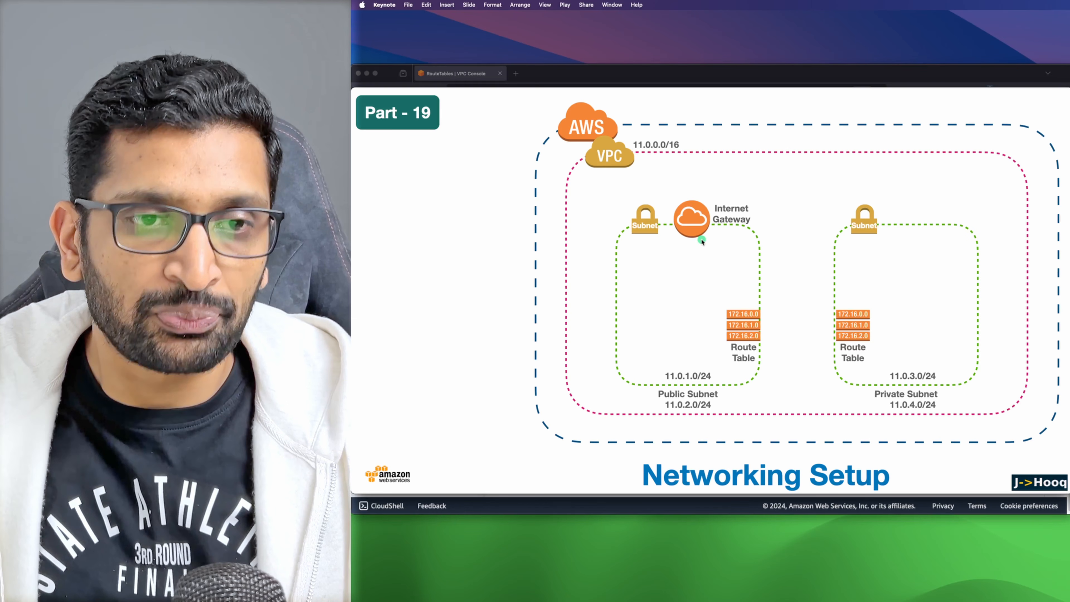
pyautogui.press('super+Tab')
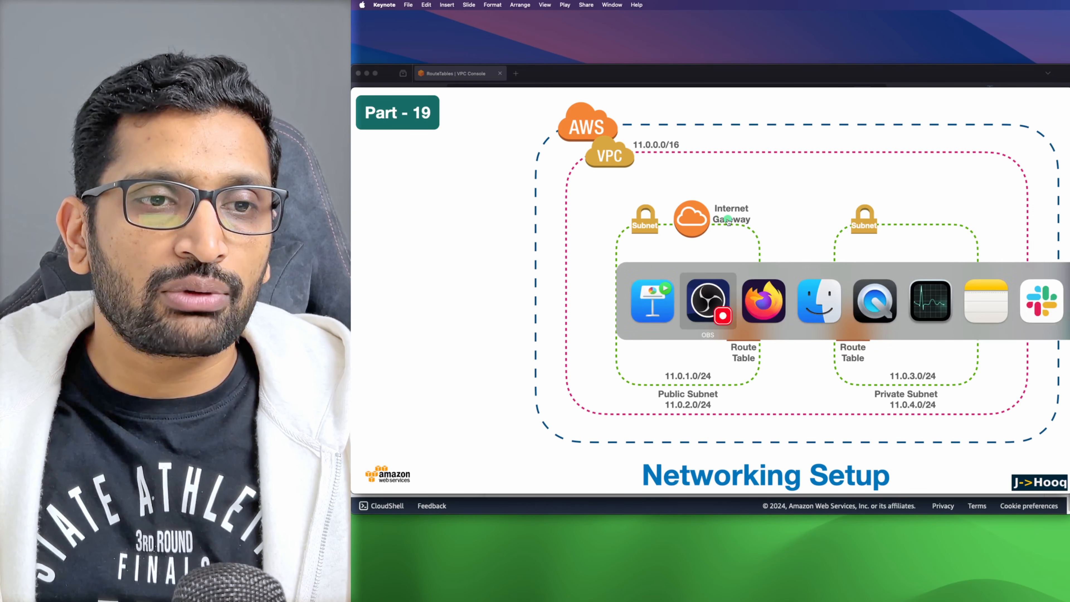
pyautogui.press('super+Tab')
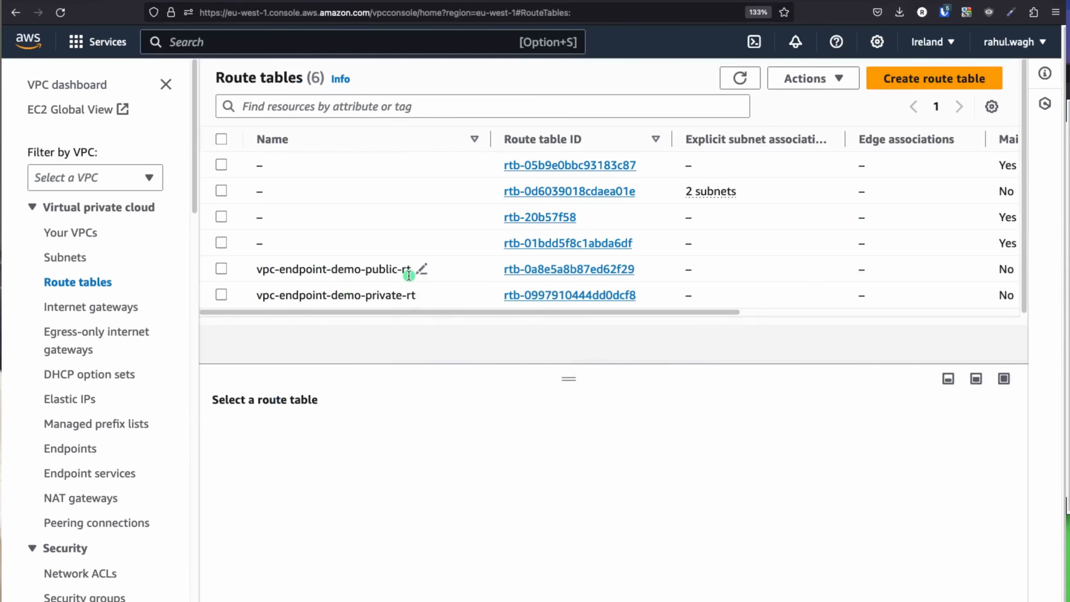
# Step: Open the details page of the vpc-endpoint-demo-public-rt route table
pyautogui.doubleClick(367, 271)
pyautogui.click(430, 274)
pyautogui.click(551, 270)
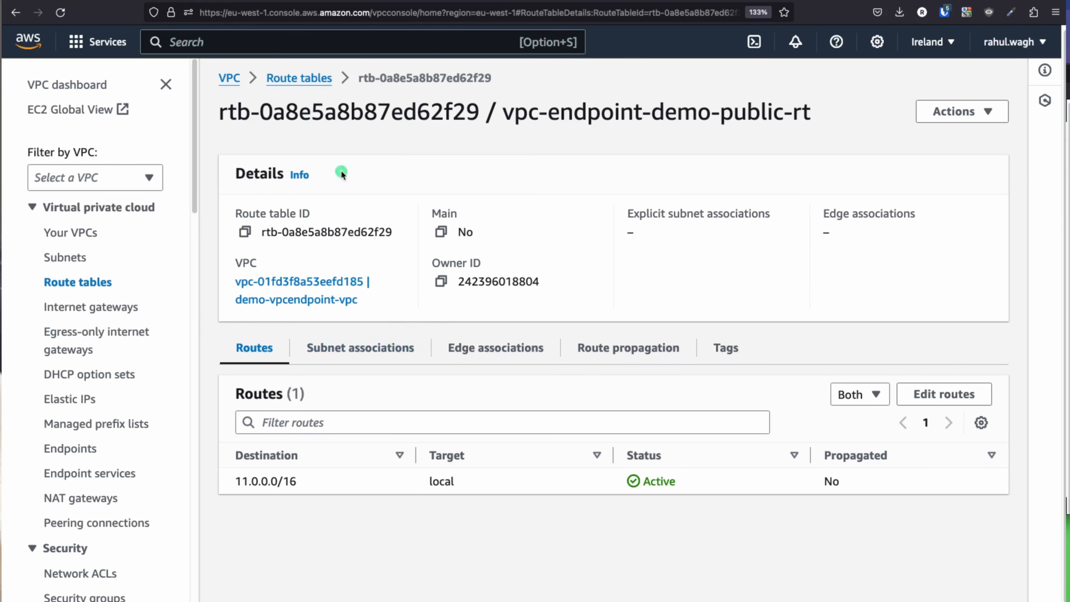
pyautogui.moveTo(587, 114); pyautogui.dragTo(835, 123)
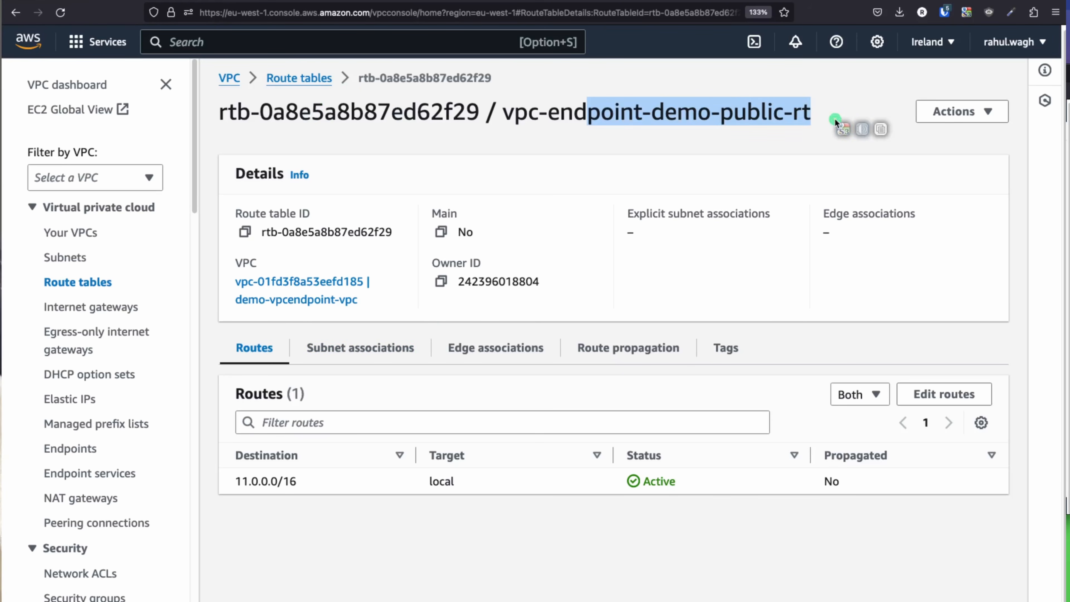
pyautogui.press('super+Tab')
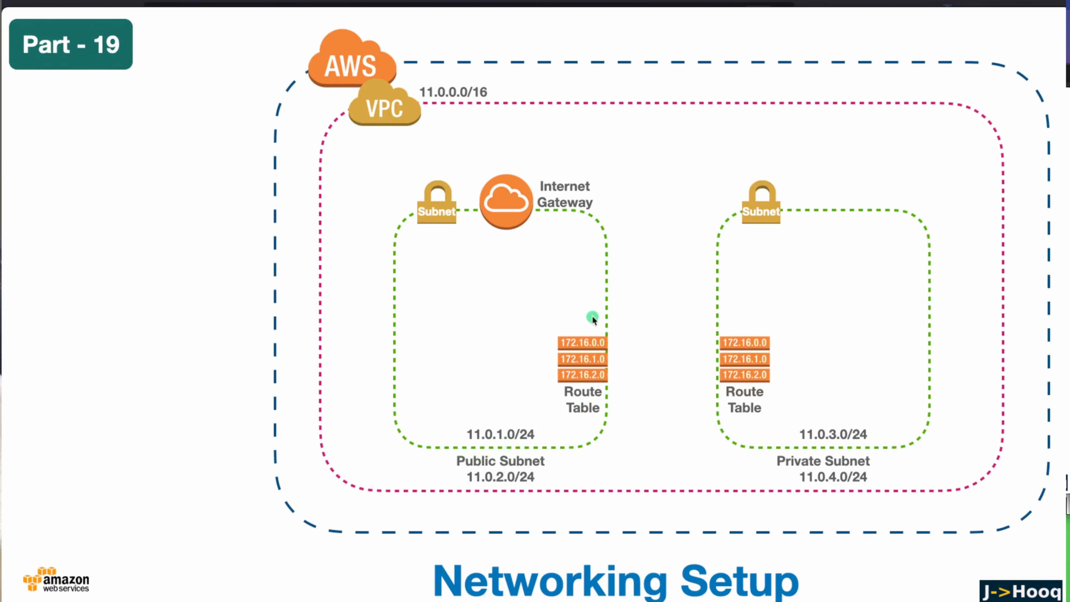
pyautogui.press('super+Tab')
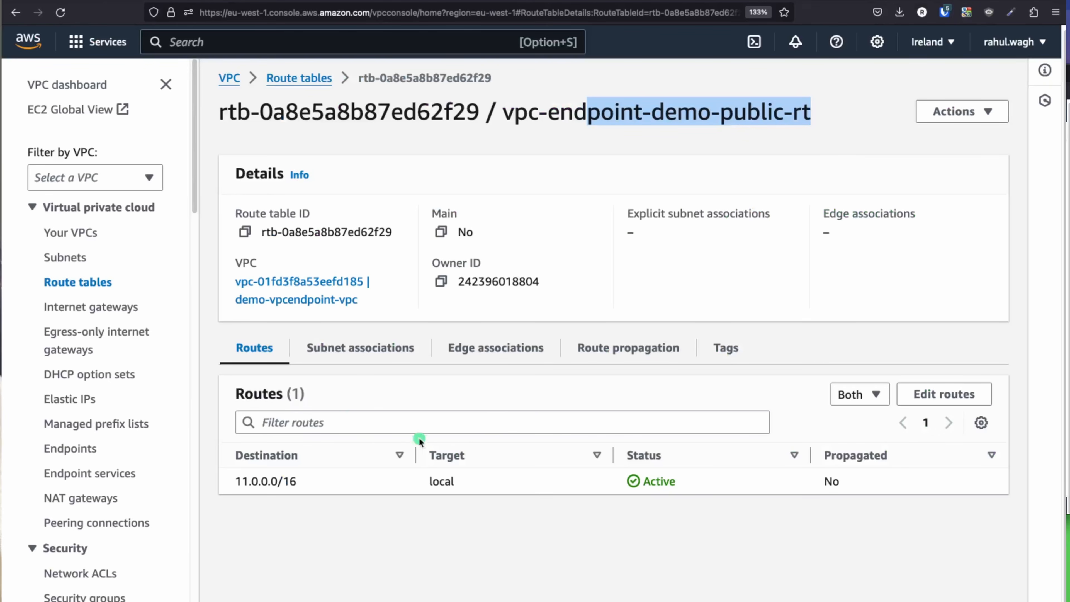
# Step: Associate subnet-public-demo-vpcendpoint-1b and subnet-public-demo-vpcendpoint-1a with the table and save
pyautogui.click(345, 360)
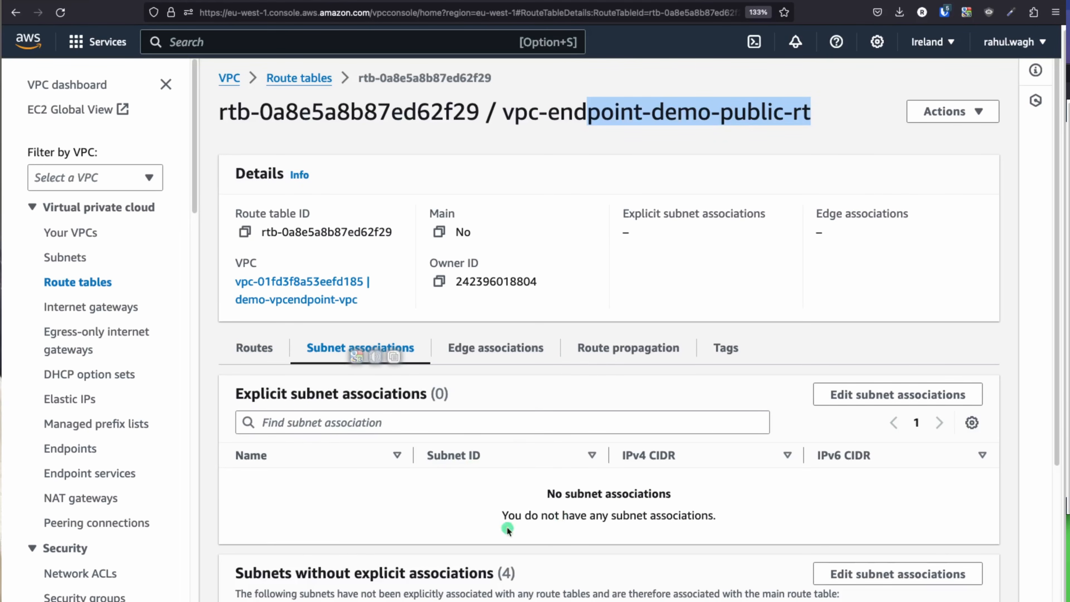
pyautogui.scroll(-5, 605, 478)
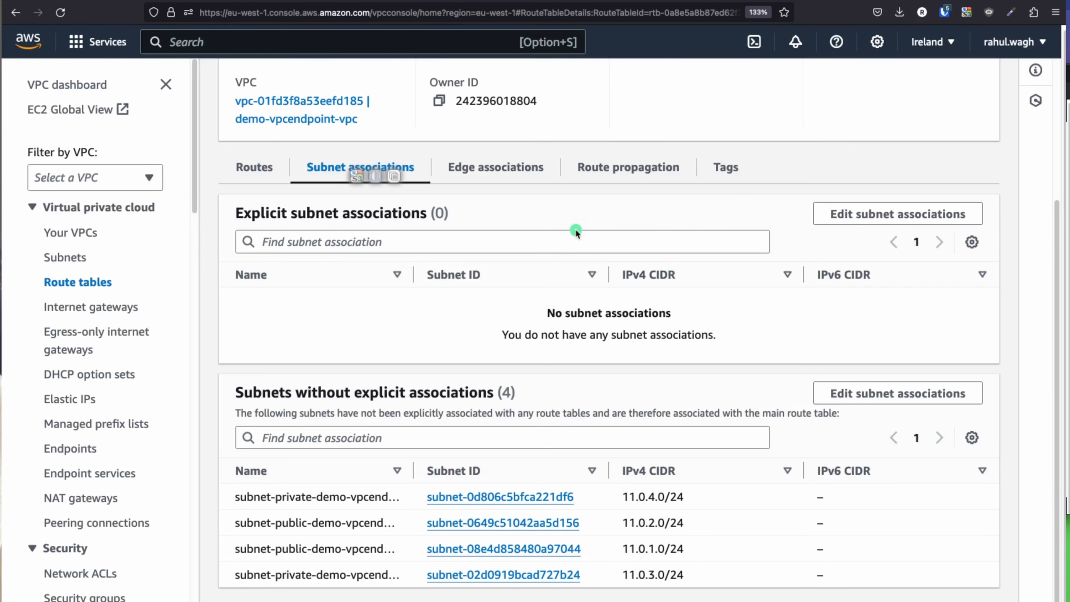
pyautogui.click(860, 214)
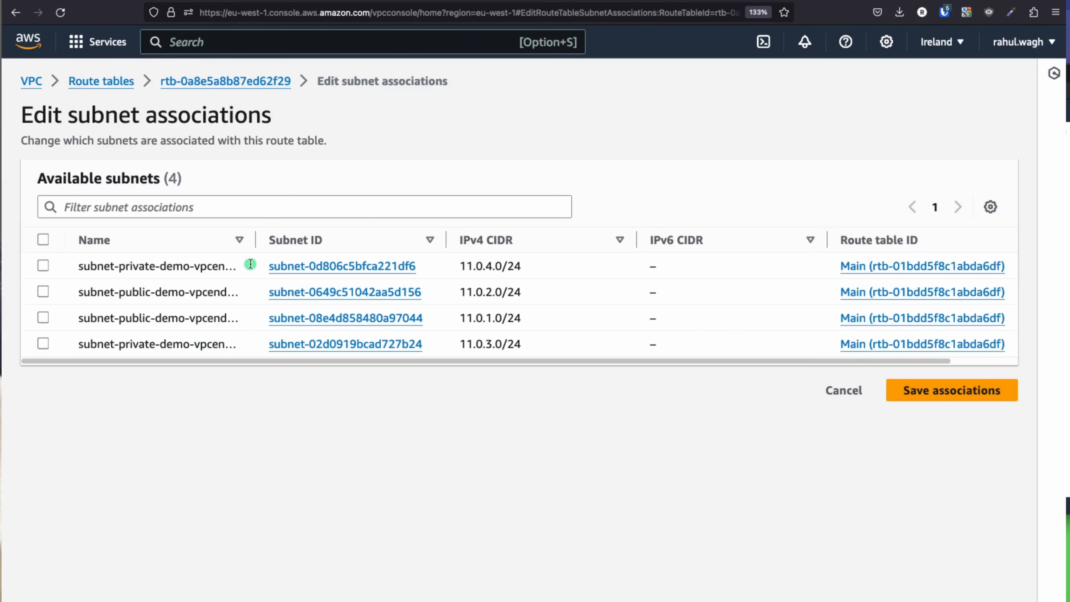
pyautogui.moveTo(256, 246); pyautogui.dragTo(385, 255)
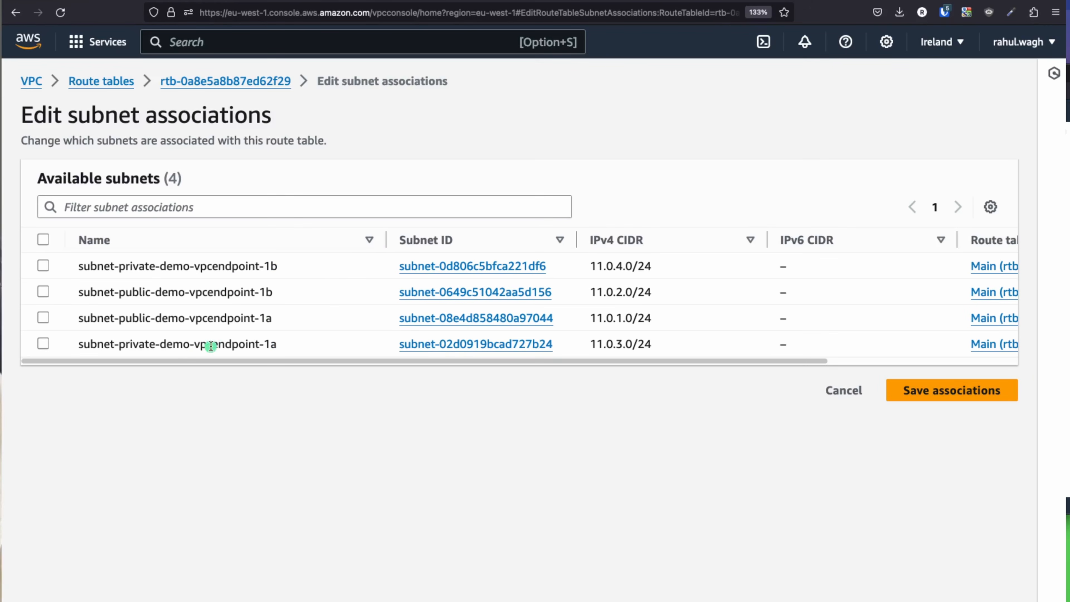
pyautogui.click(42, 293)
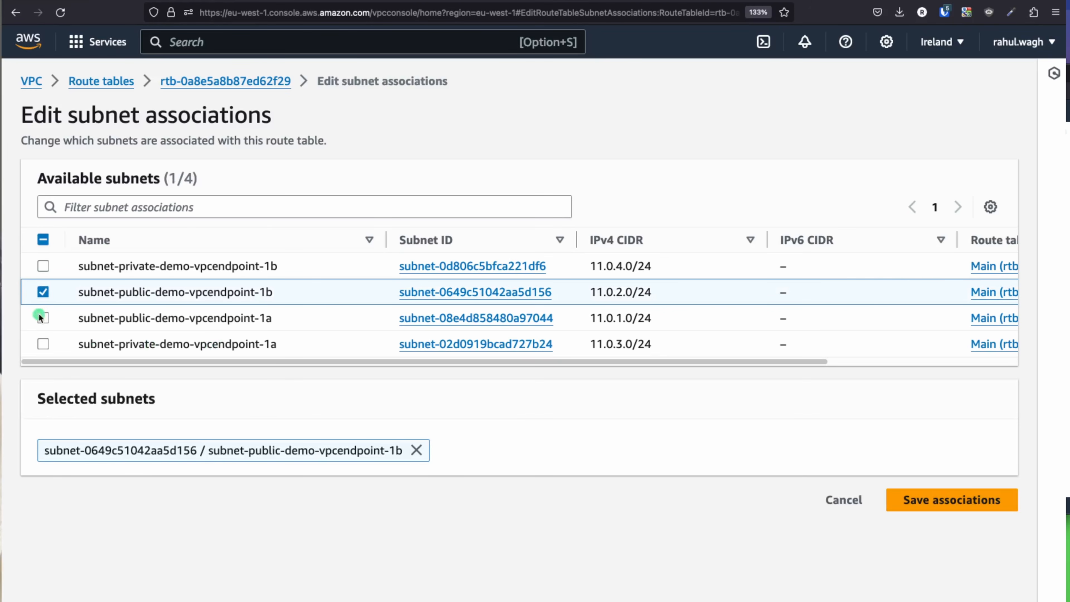
pyautogui.click(43, 319)
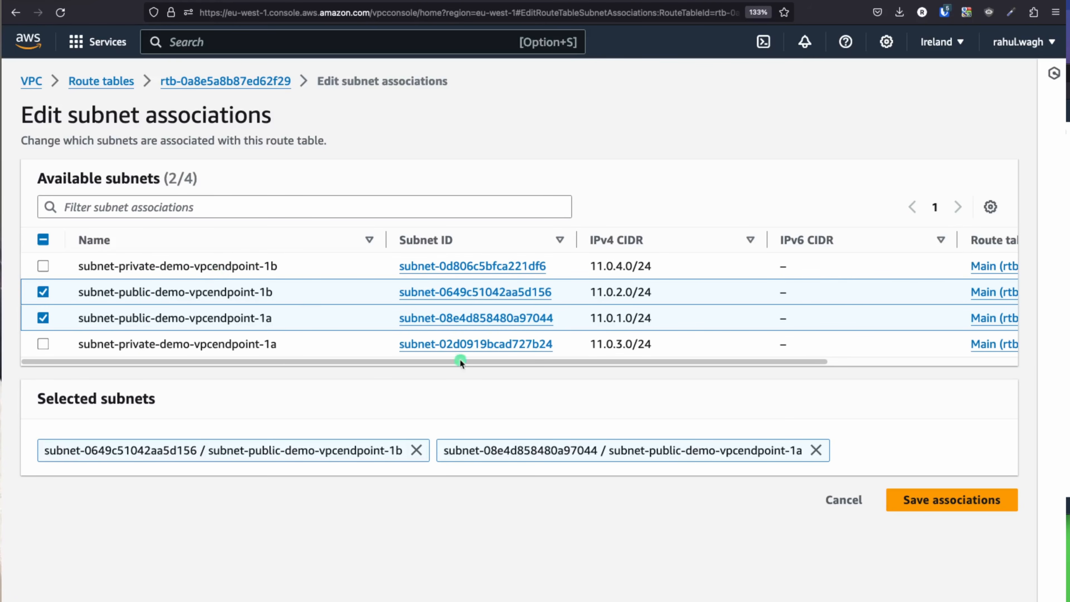
pyautogui.click(885, 500)
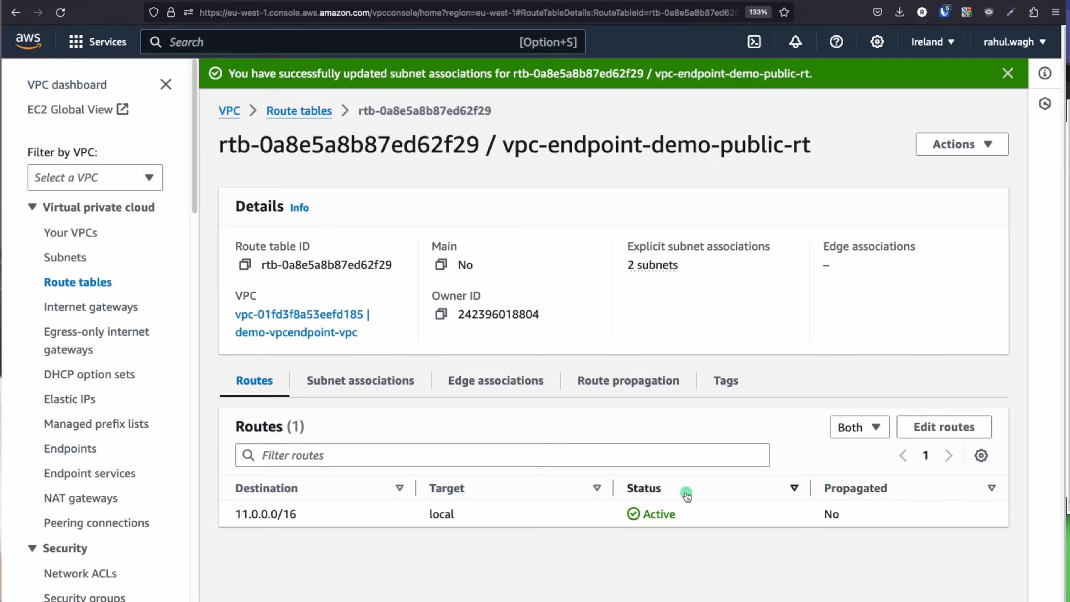
# Step: Add a 0.0.0.0/0 route targeting the vpc-endpoint-igw internet gateway and save it
pyautogui.click(379, 389)
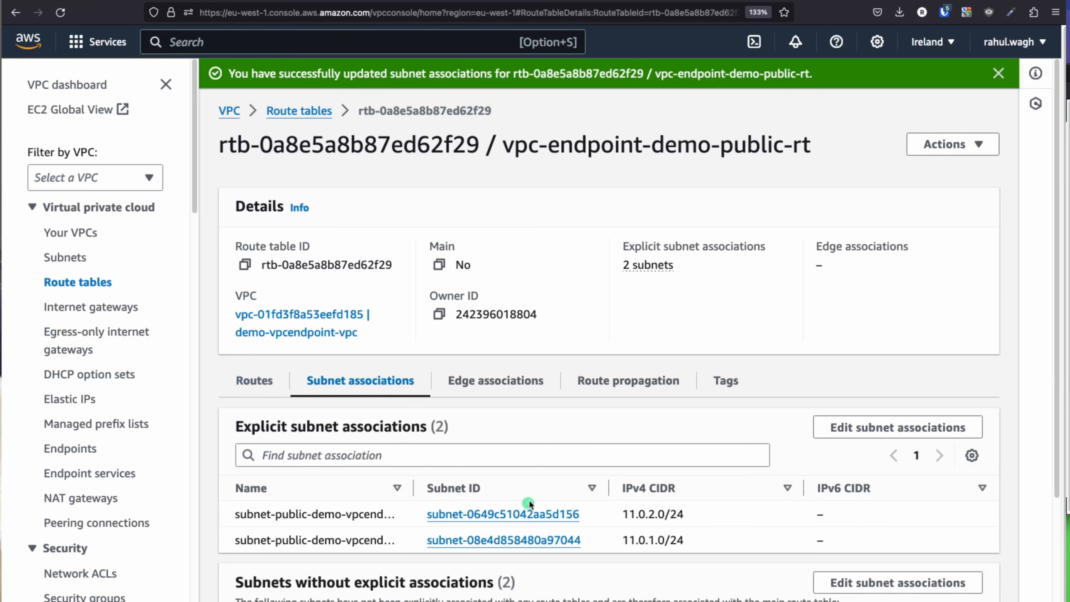
pyautogui.click(255, 383)
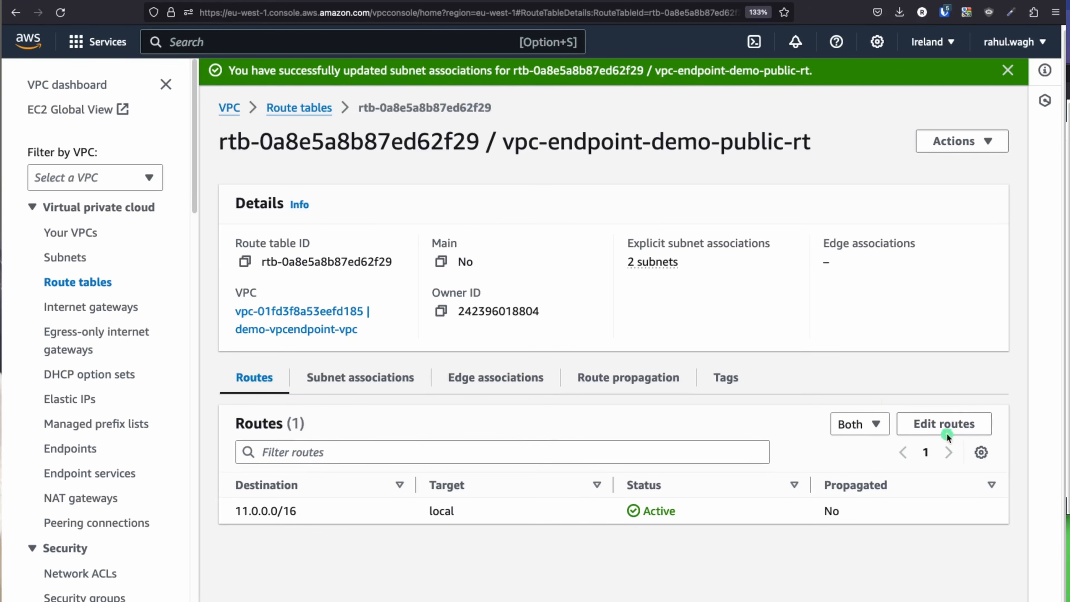
pyautogui.click(945, 424)
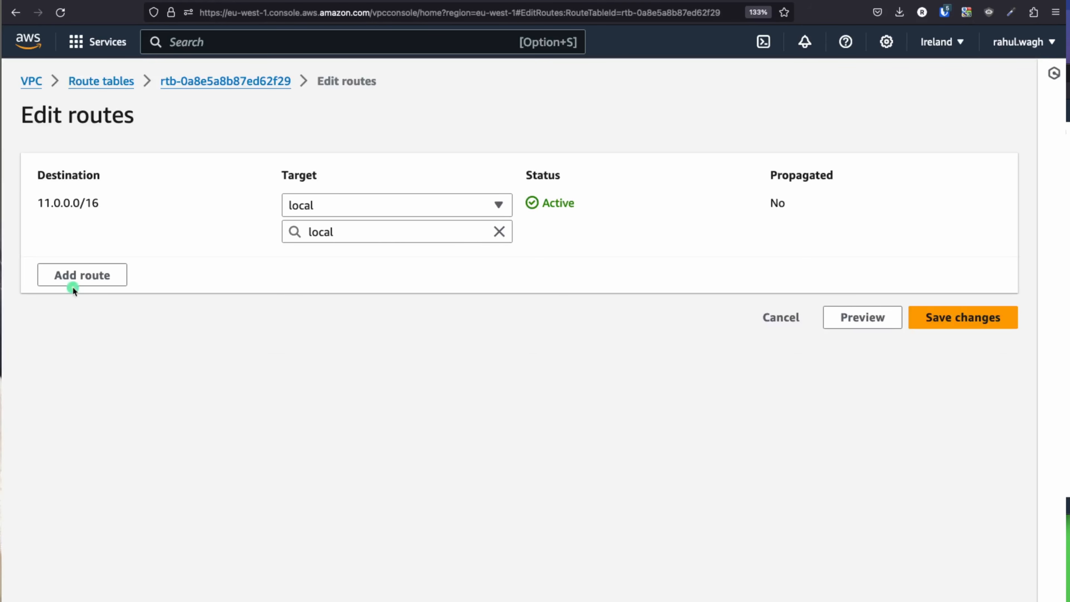
pyautogui.click(75, 276)
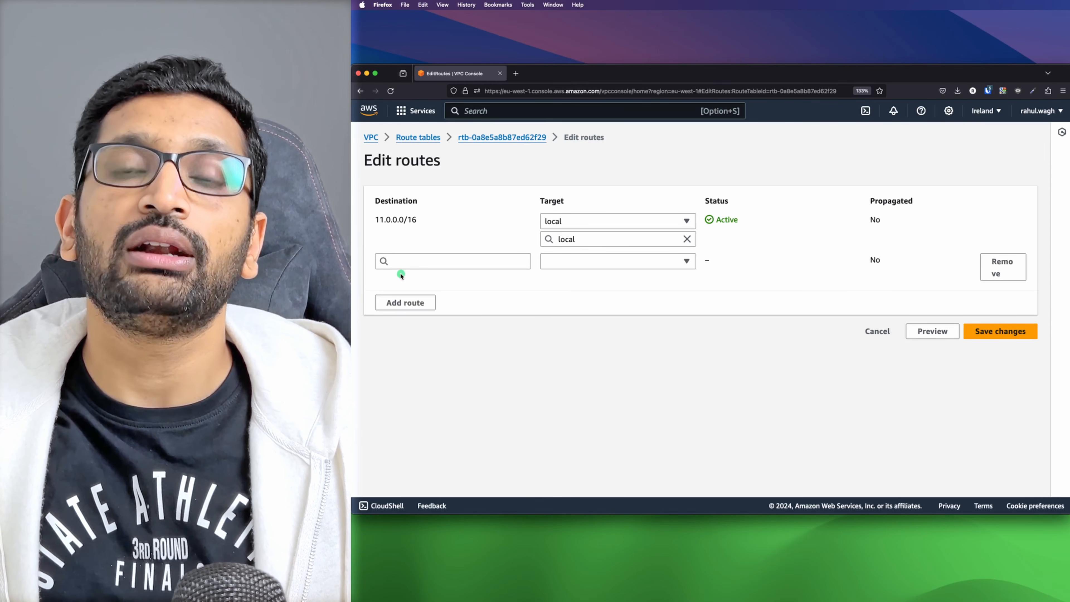
pyautogui.click(394, 262)
pyautogui.click(394, 278)
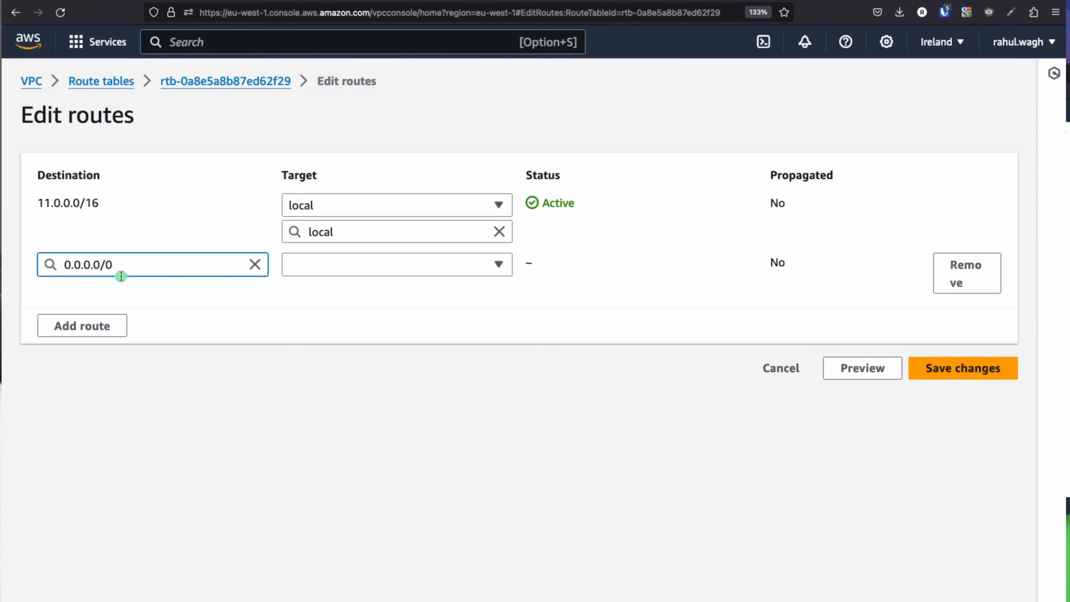
pyautogui.click(343, 264)
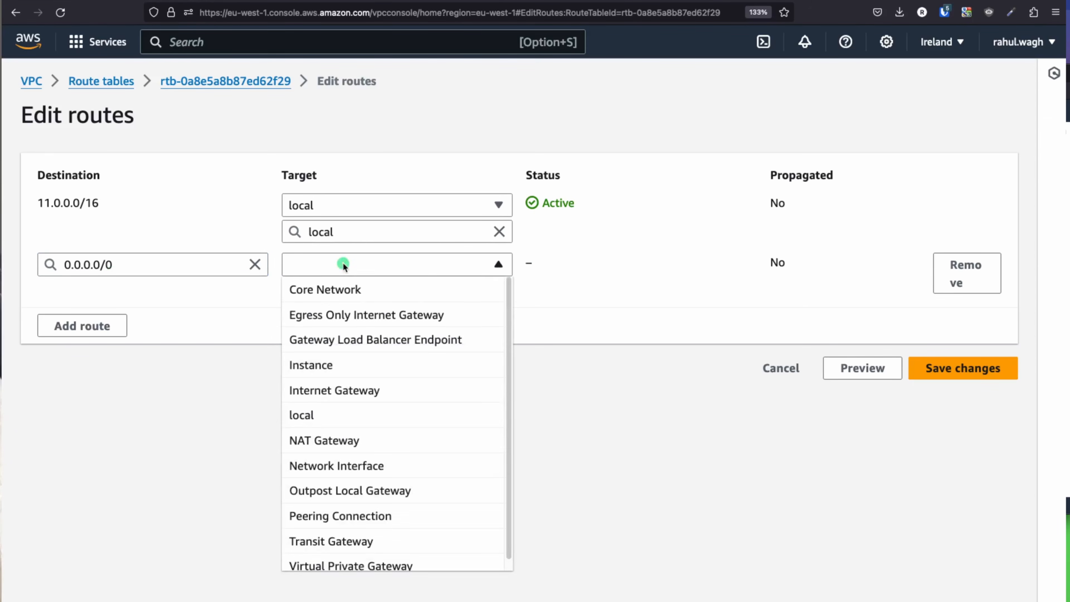
pyautogui.click(370, 392)
pyautogui.click(359, 296)
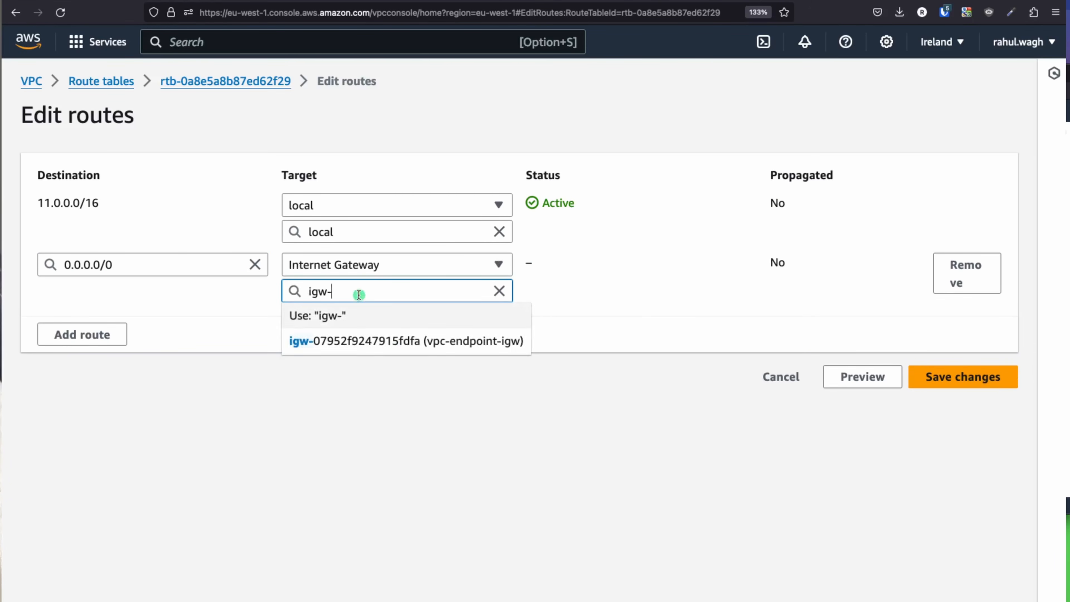
pyautogui.click(400, 341)
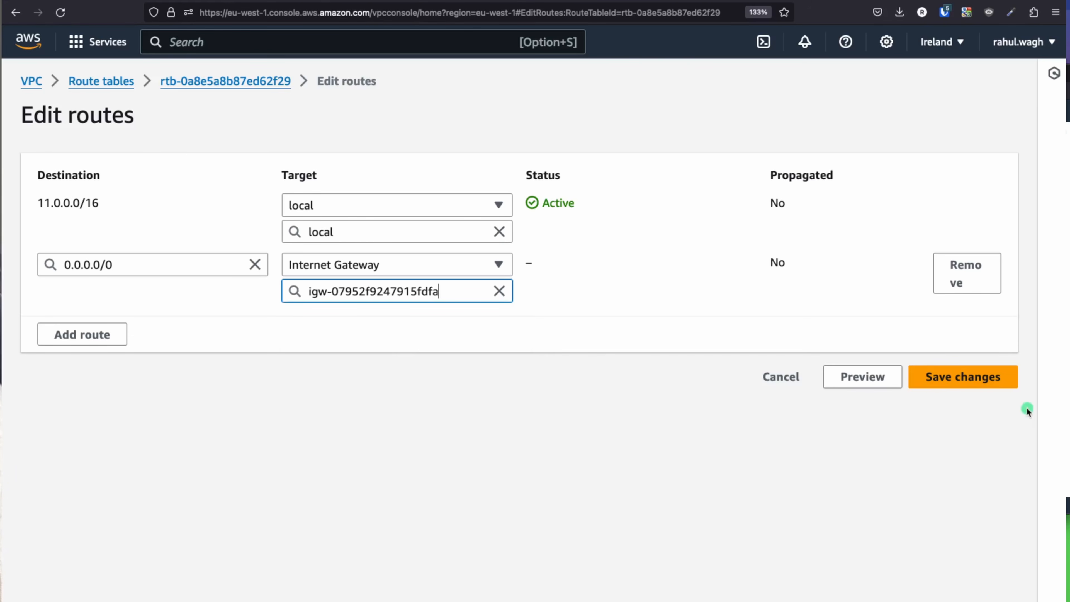
pyautogui.click(984, 381)
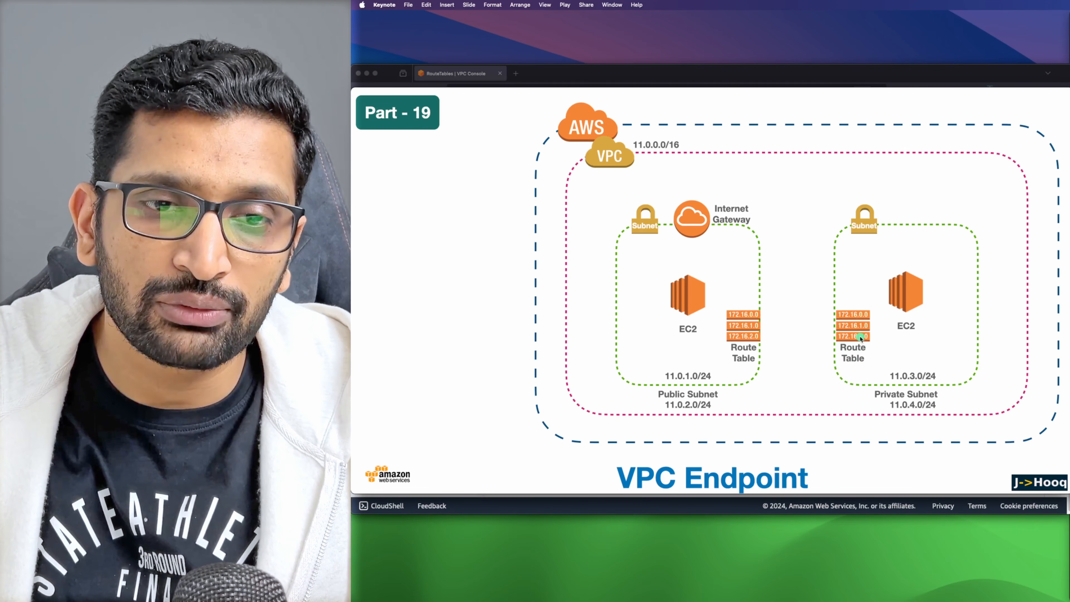
# Step: Switch from the slides back to the AWS console's list of six route tables
pyautogui.press('super+Tab')
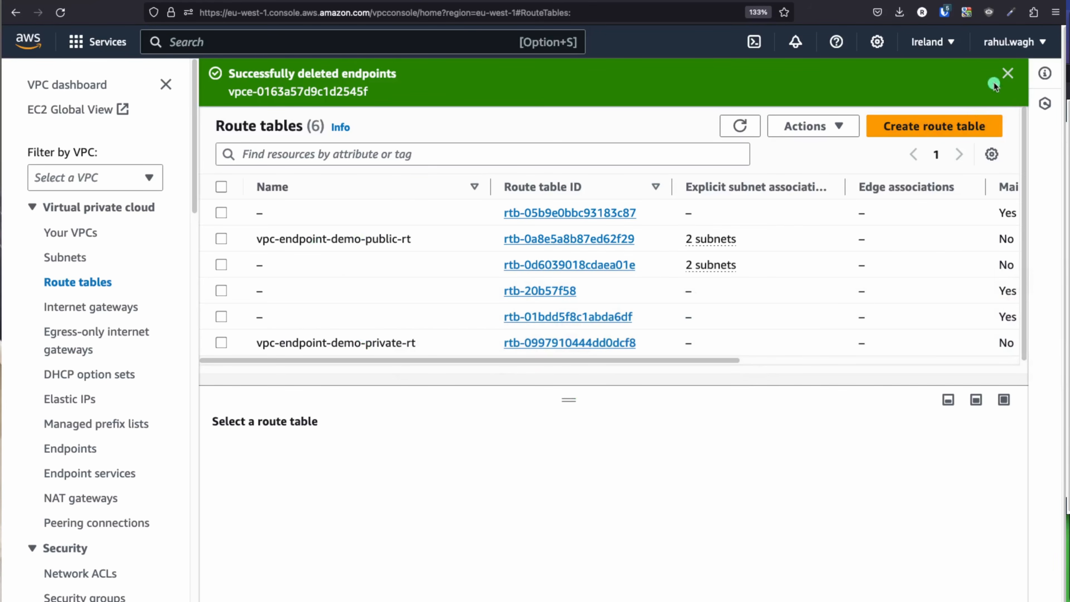
# Step: Open the subnet associations of the vpc-endpoint-demo-private-rt route table
pyautogui.click(1007, 72)
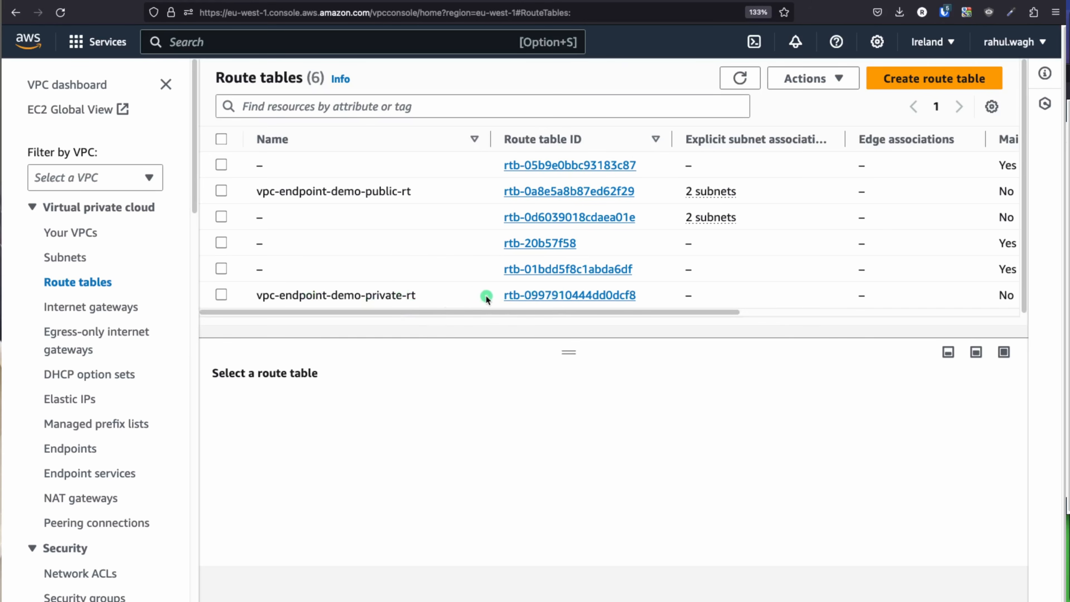
pyautogui.click(578, 296)
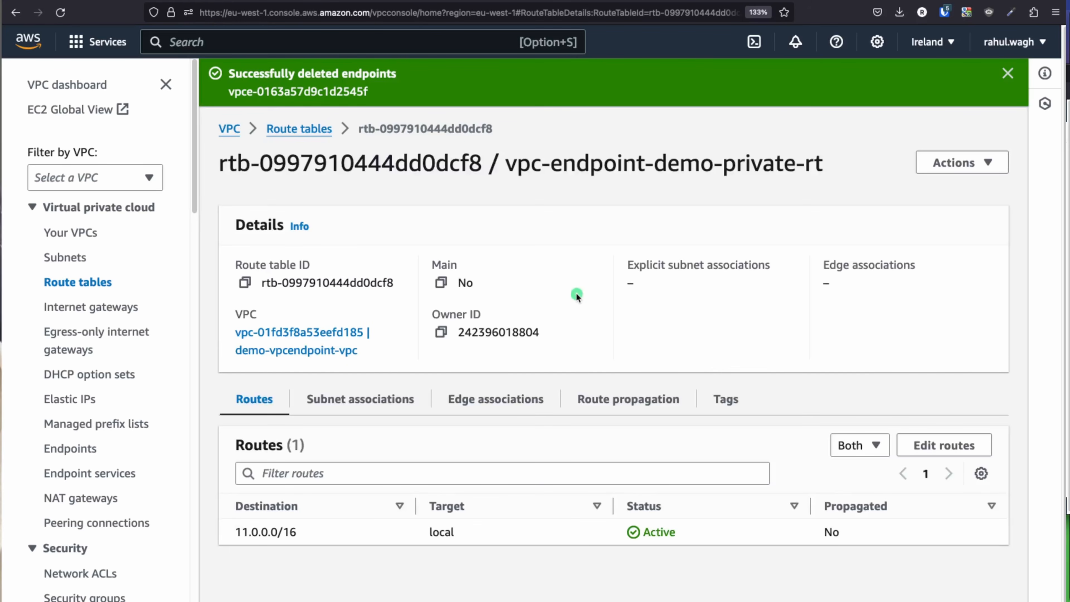
pyautogui.click(360, 398)
pyautogui.scroll(-4, 581, 408)
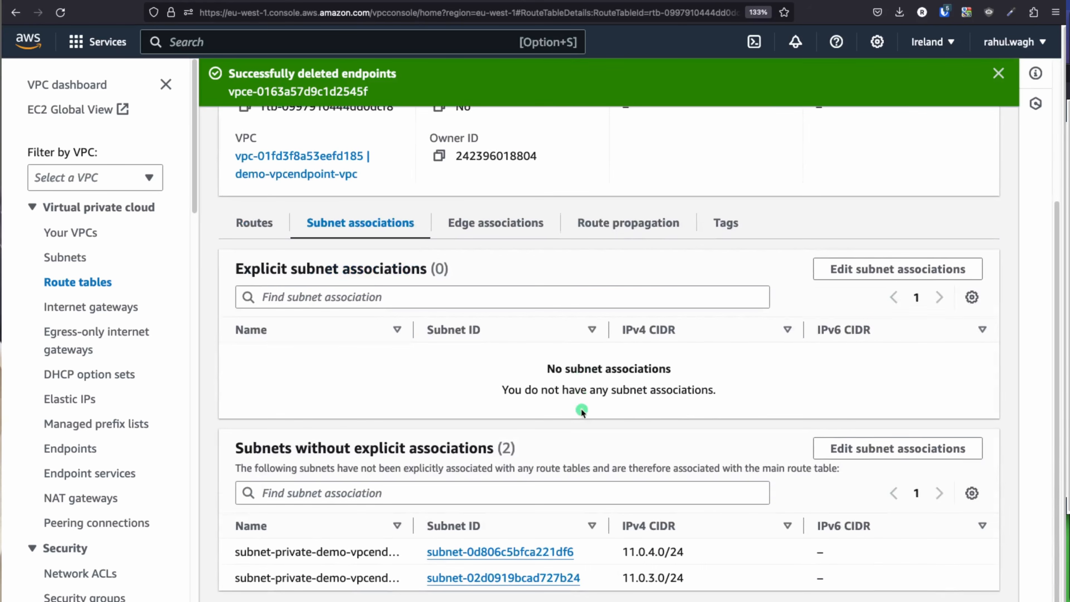
# Step: Associate subnet-private-demo-vpcendpoint-1b and subnet-private-demo-vpcendpoint-1a with it, save, and verify both
pyautogui.click(868, 269)
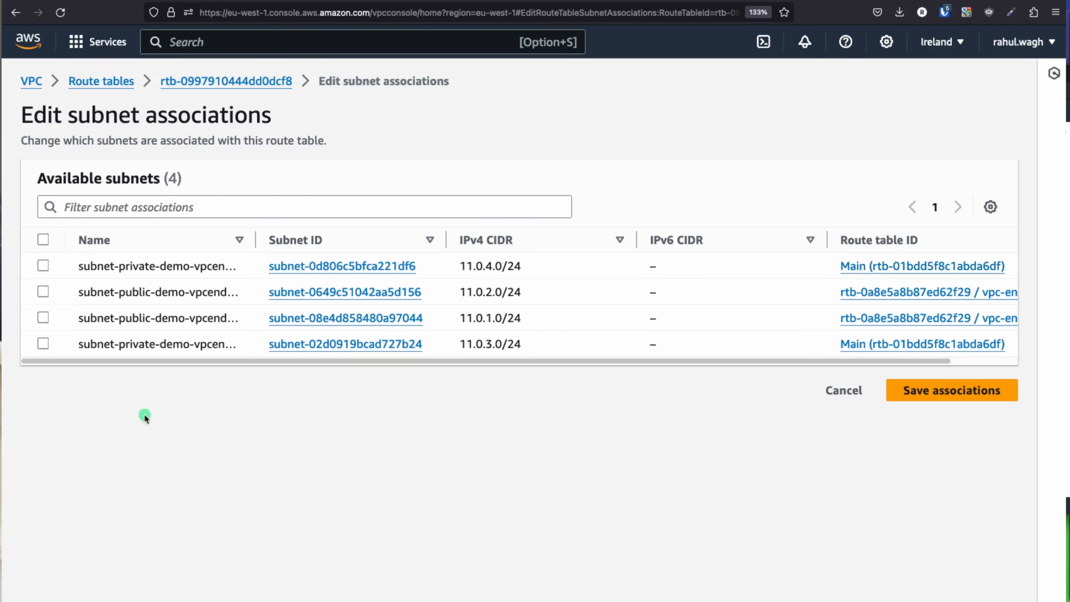
pyautogui.moveTo(256, 250); pyautogui.dragTo(351, 252)
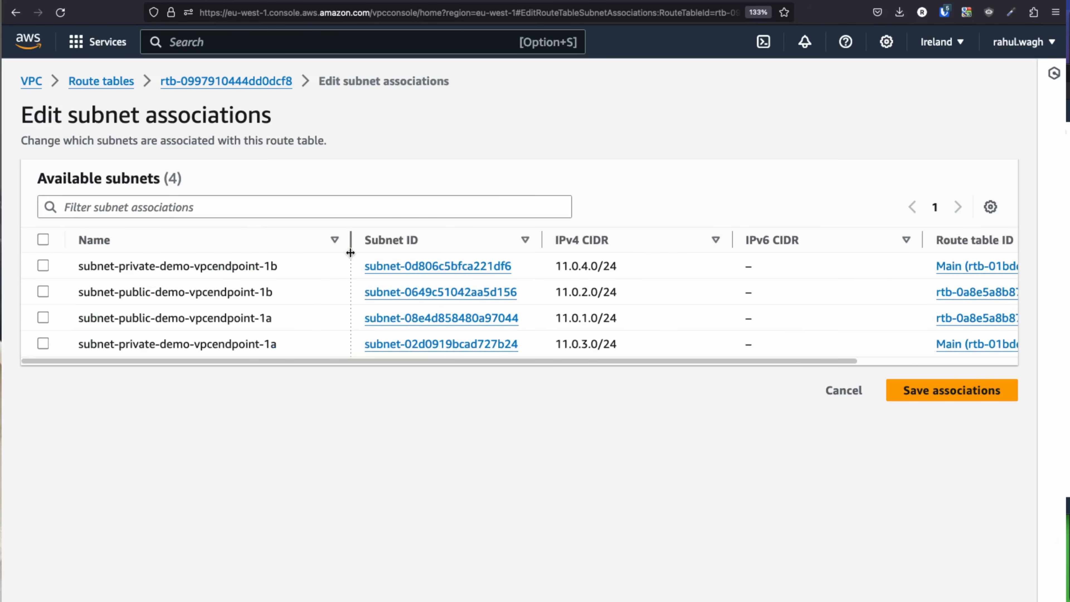
pyautogui.click(95, 325)
pyautogui.click(43, 266)
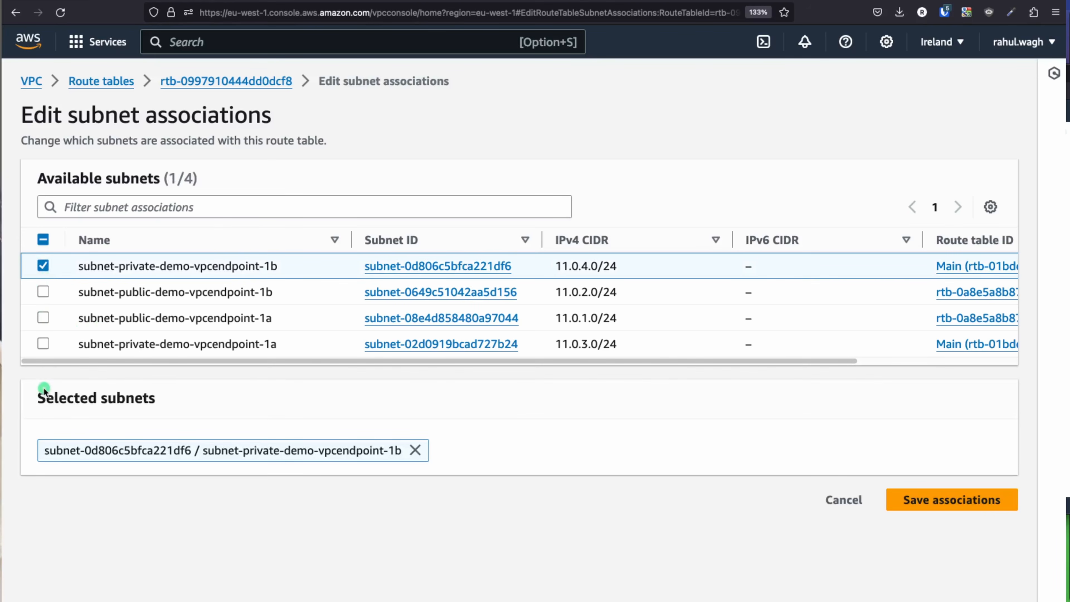
pyautogui.click(43, 343)
pyautogui.click(963, 499)
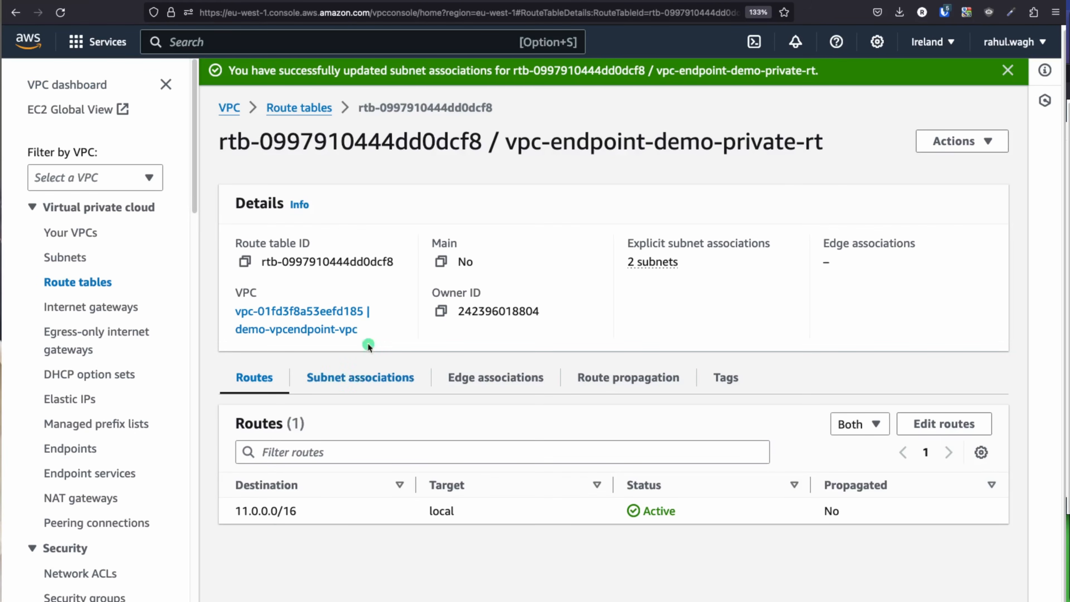
pyautogui.moveTo(645, 145); pyautogui.dragTo(825, 148)
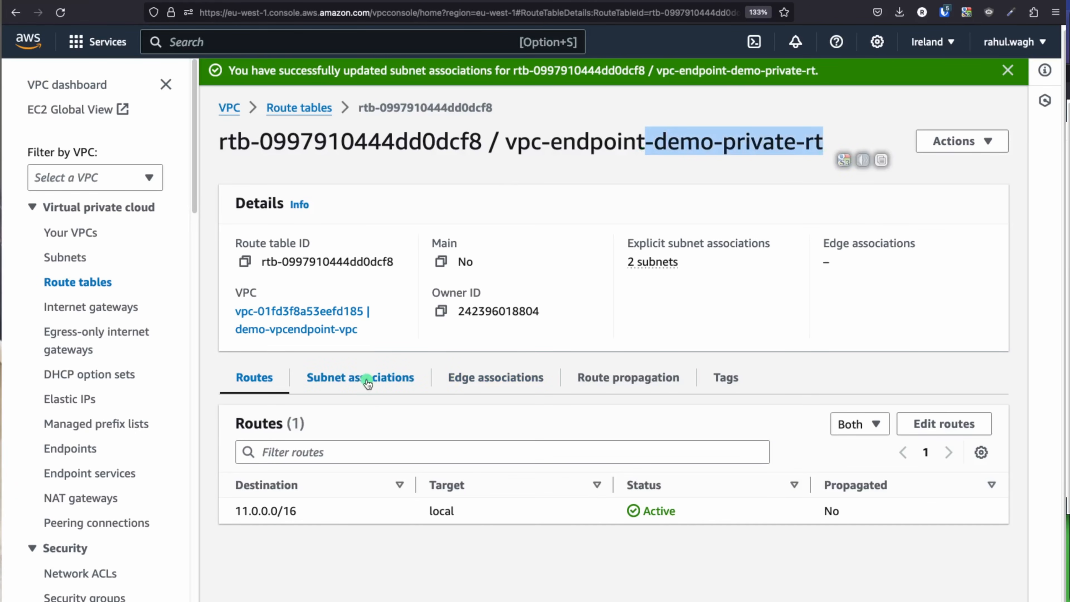
pyautogui.click(366, 378)
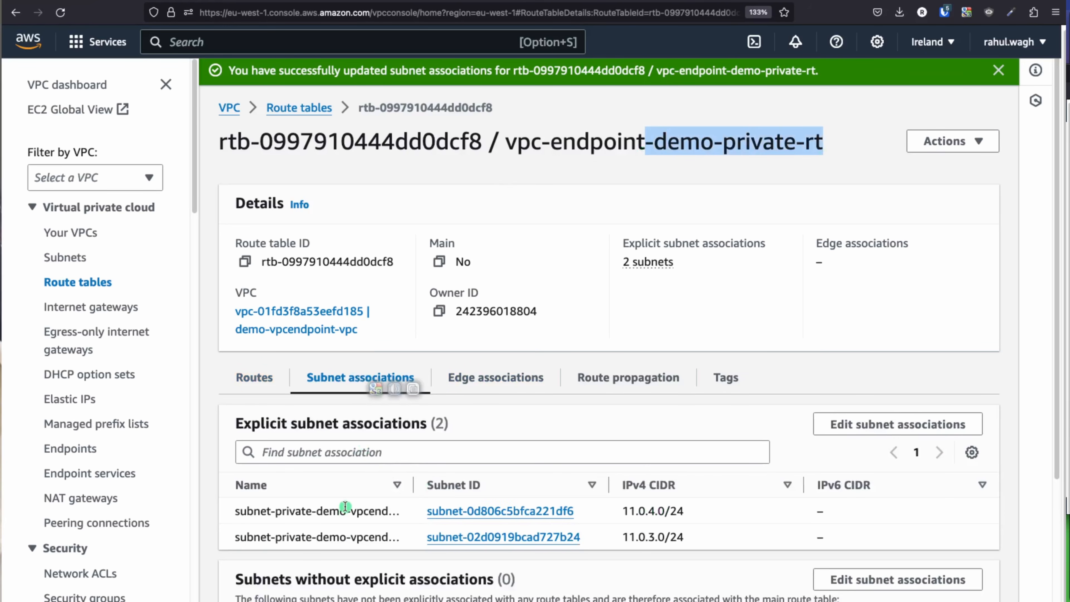
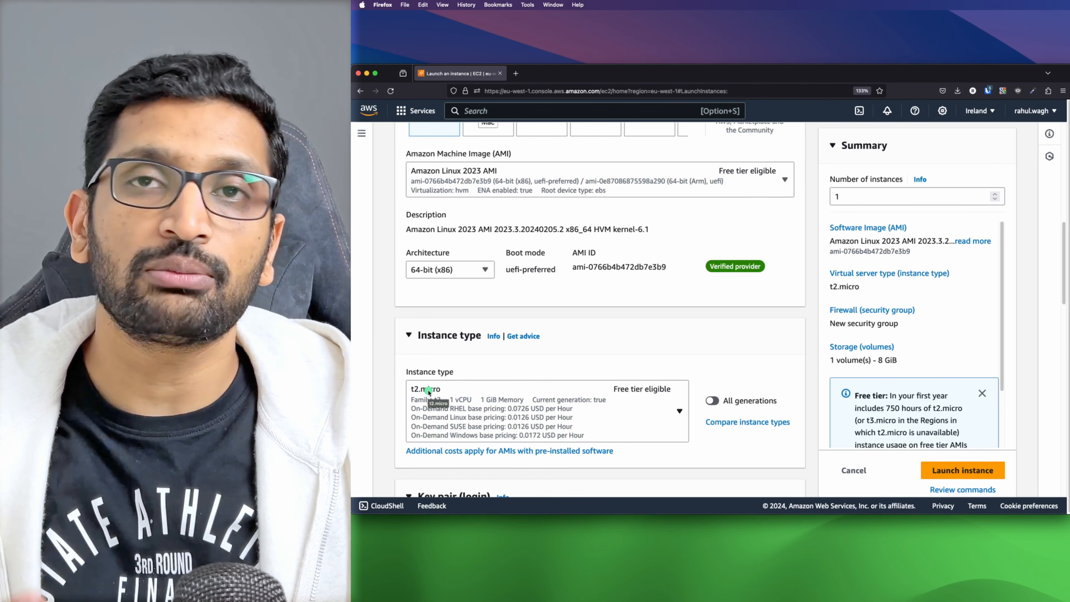
pyautogui.scroll(-5, 438, 371)
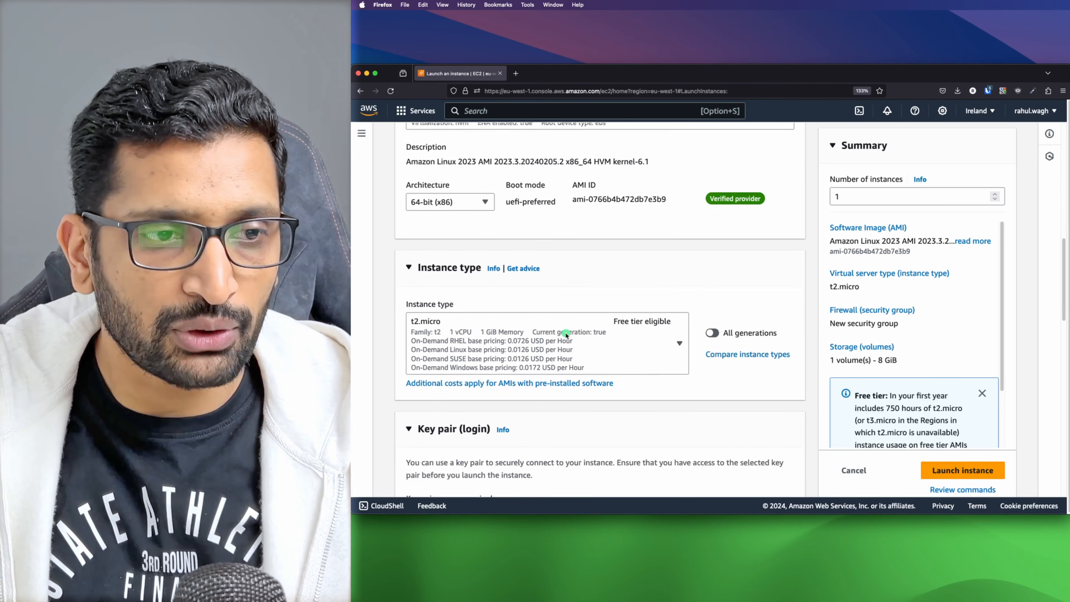
pyautogui.scroll(-1, 453, 333)
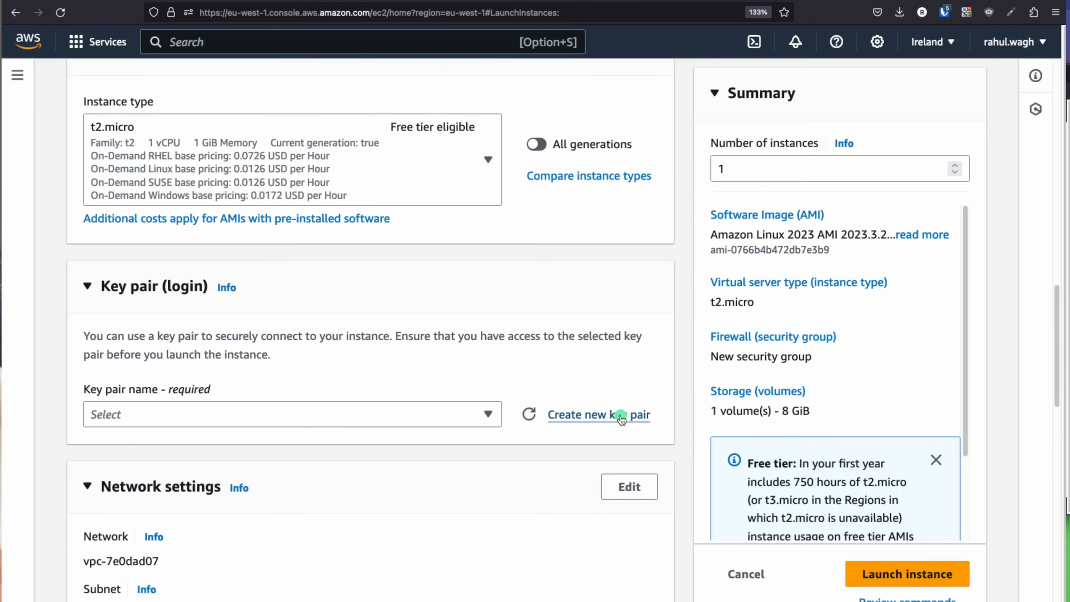
# Step: Create an RSA .pem key pair named vpc-ednpoint-demo-keys and download its file
pyautogui.click(620, 415)
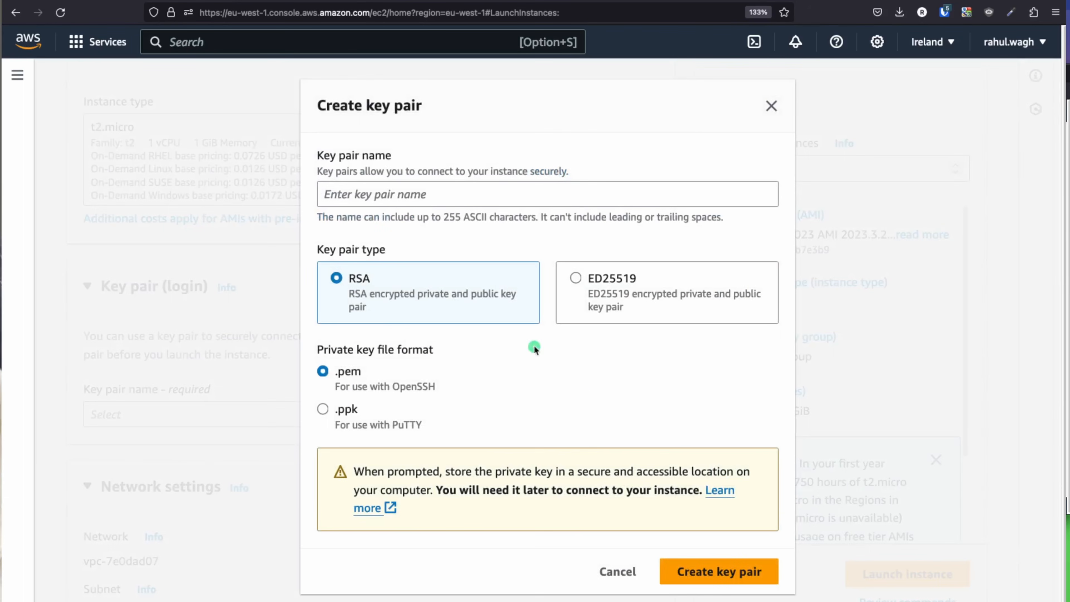
pyautogui.click(347, 194)
pyautogui.write('vpc-ednpoint-demo-keys')
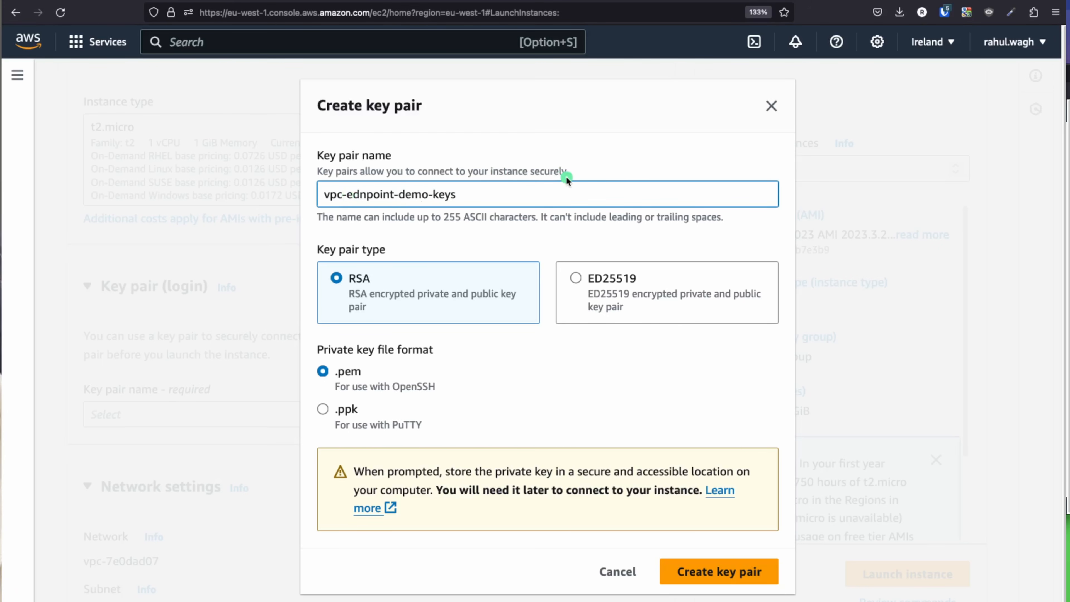
pyautogui.click(746, 576)
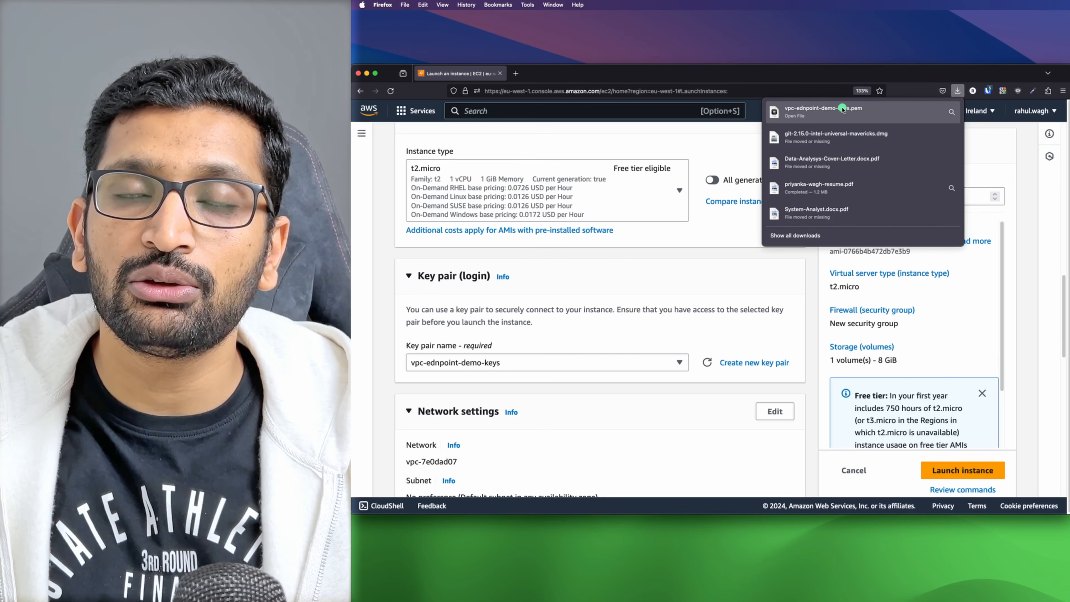
# Step: Switch the launch form's Network settings section into edit mode
pyautogui.click(707, 256)
pyautogui.scroll(-3, 480, 298)
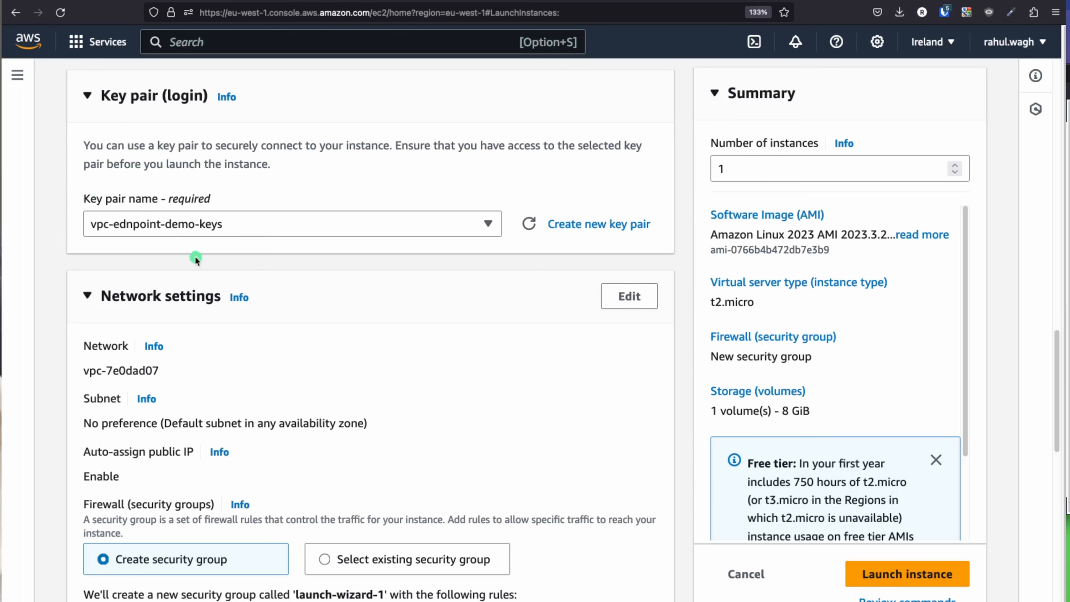
pyautogui.scroll(-3, 199, 229)
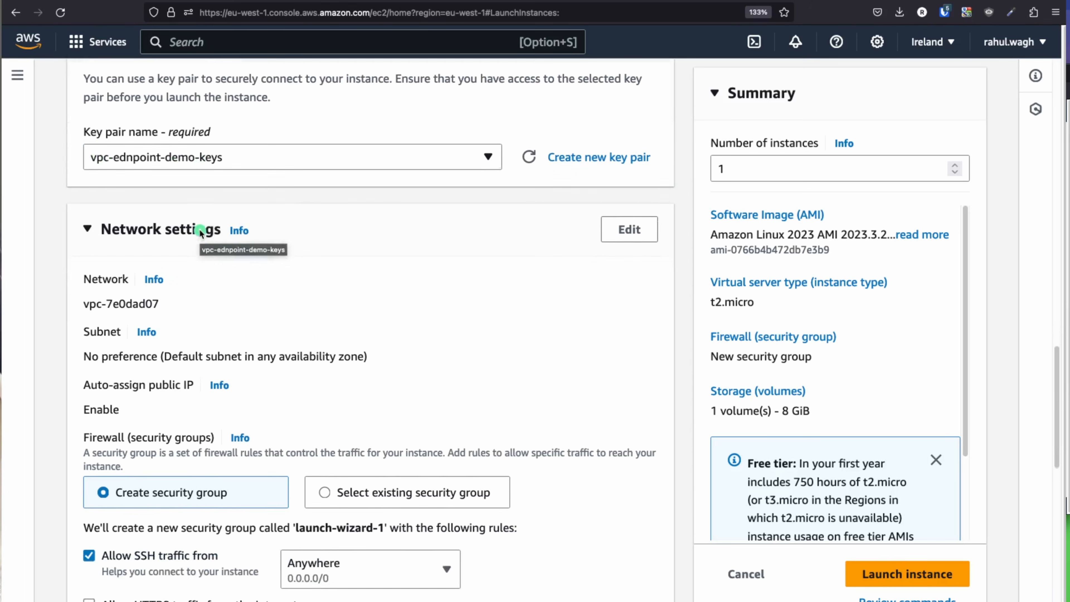
pyautogui.scroll(-1, 367, 249)
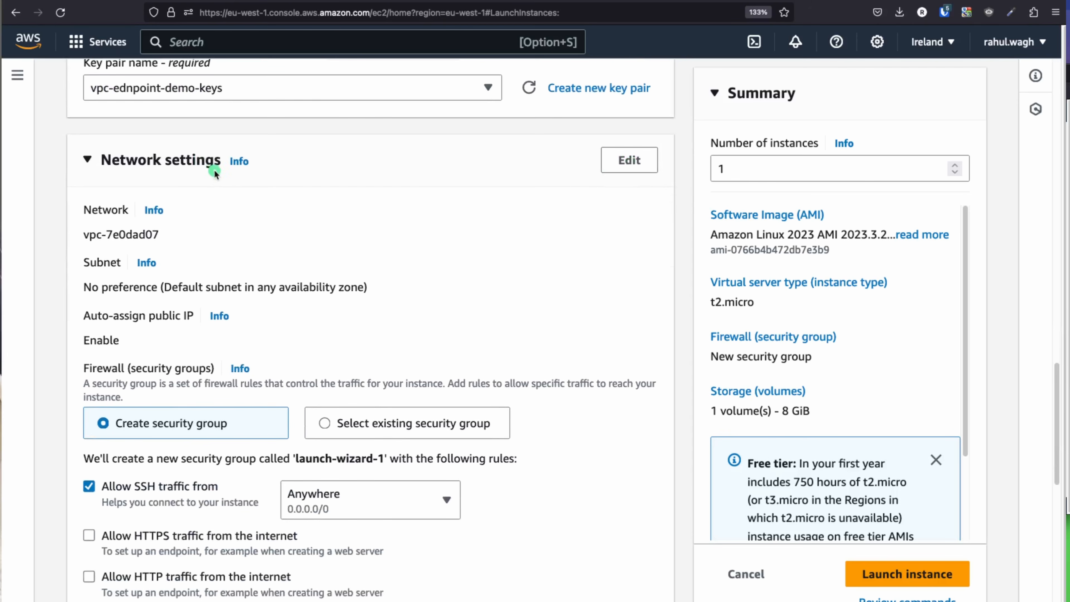
pyautogui.click(629, 160)
pyautogui.scroll(-2, 510, 245)
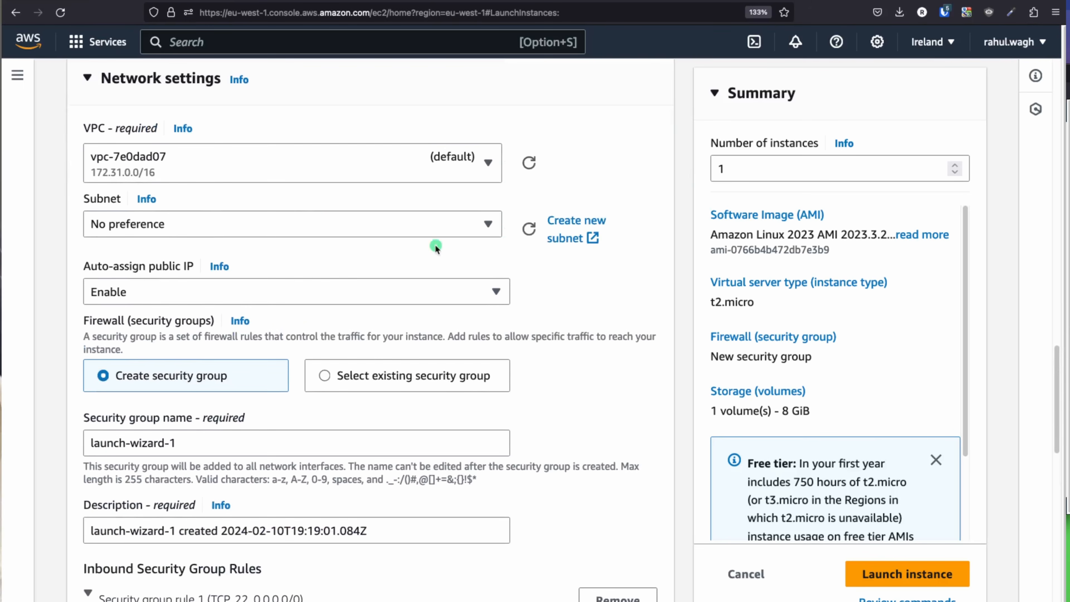
# Step: Look at the VPC Endpoint diagram slide, then return to the EC2 launch page
pyautogui.press('super+Tab')
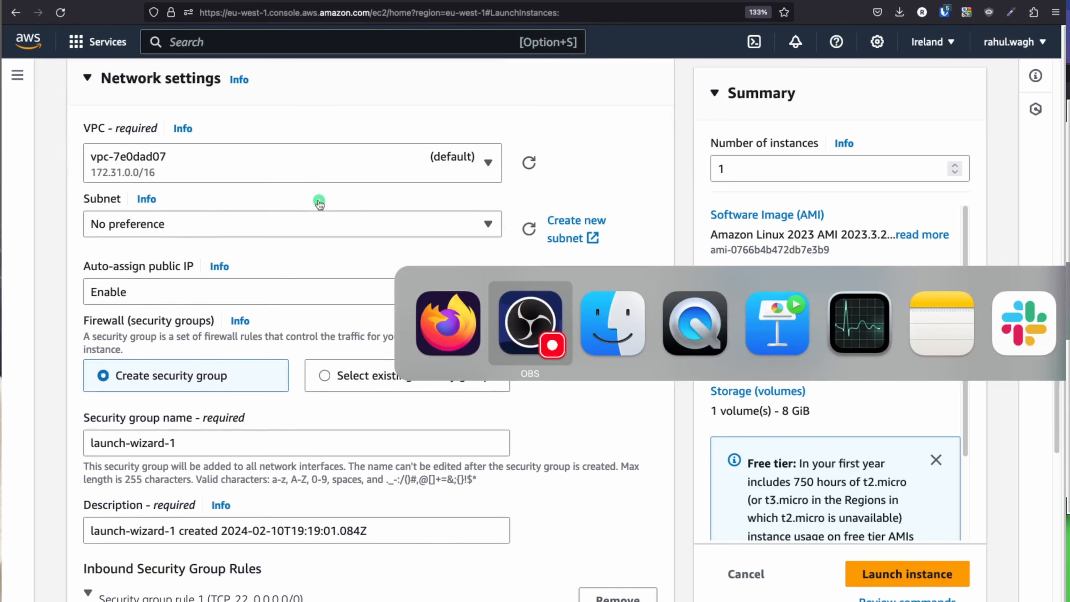
pyautogui.press('super+Tab')
pyautogui.press('super+Tab')
pyautogui.press('super+Tab')
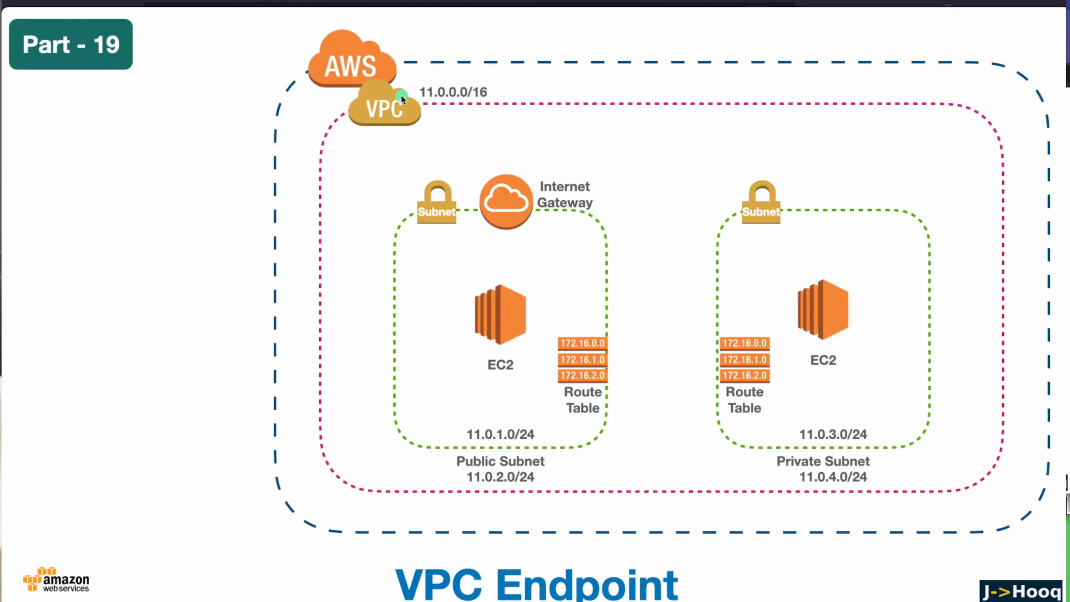
pyautogui.press('super+Tab')
# Step: Select demo-vpcendpoint-vpc as the instance's VPC, checking it against the diagram slide
pyautogui.click(221, 167)
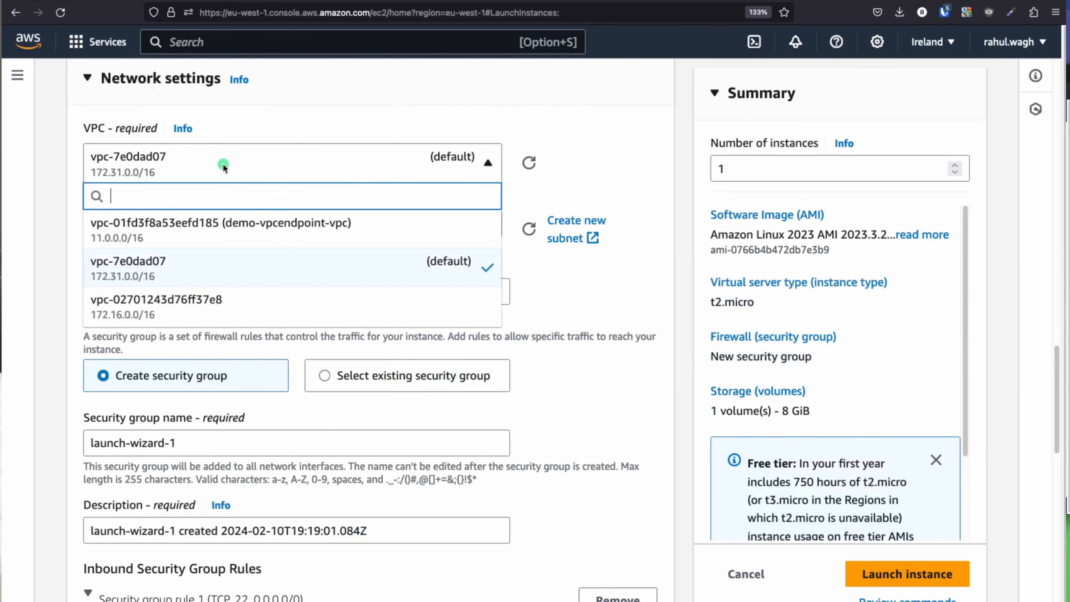
pyautogui.click(287, 236)
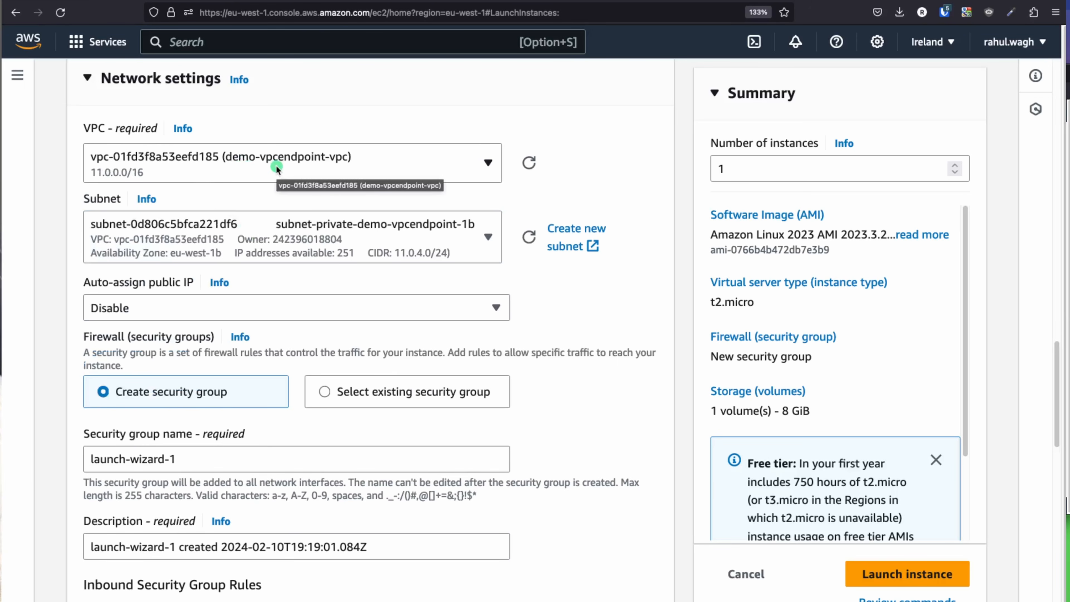
pyautogui.press('super+Tab')
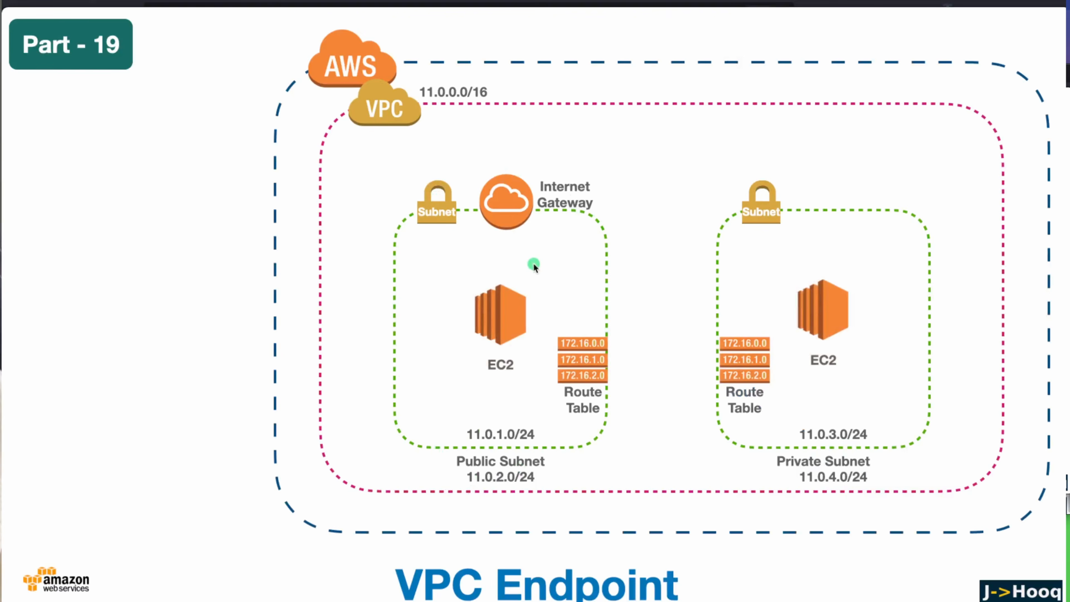
pyautogui.press('super+Tab')
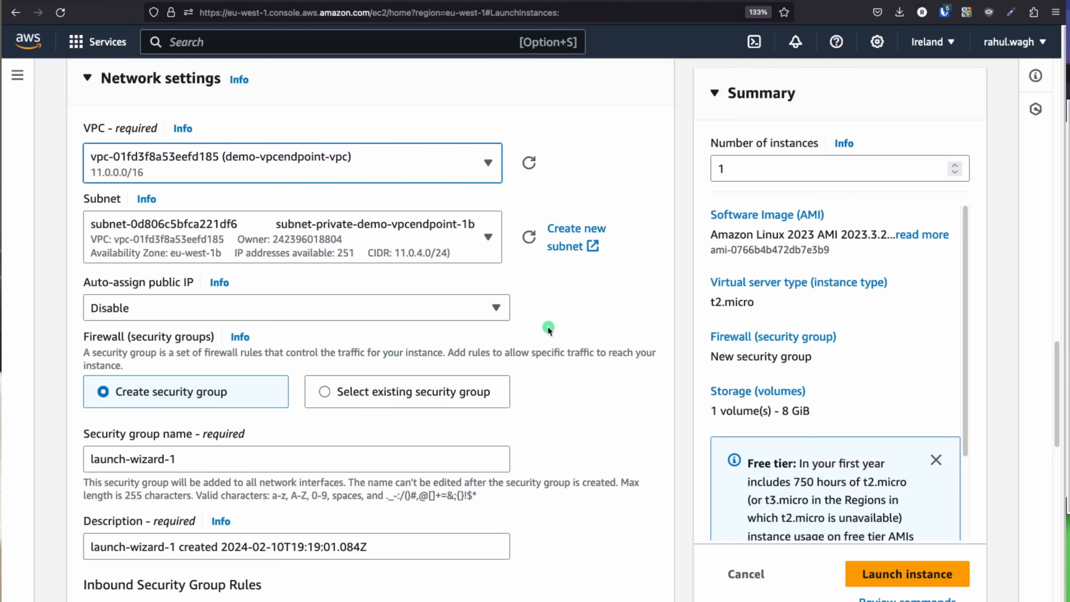
# Step: Place the instance in subnet-public-demo-vpcendpoint-1a with auto-assign public IP enabled
pyautogui.click(423, 236)
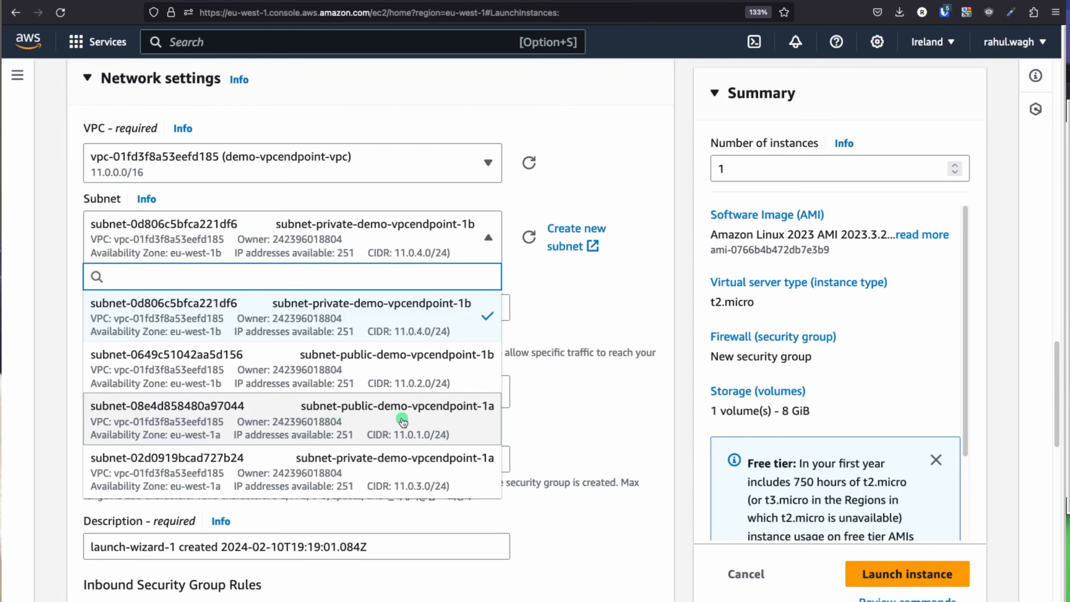
pyautogui.click(470, 423)
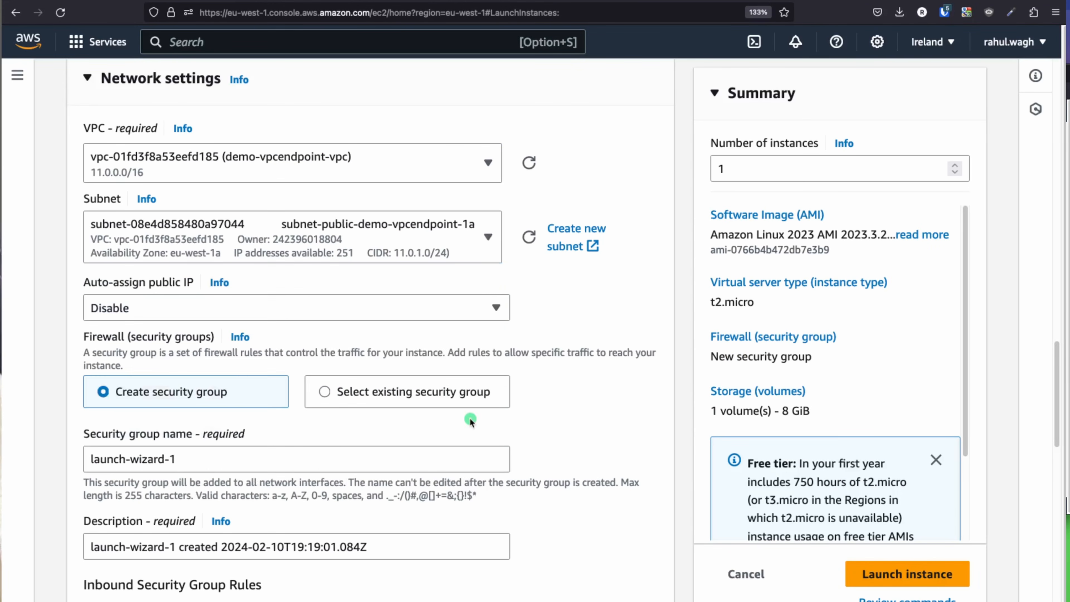
pyautogui.scroll(-1, 570, 276)
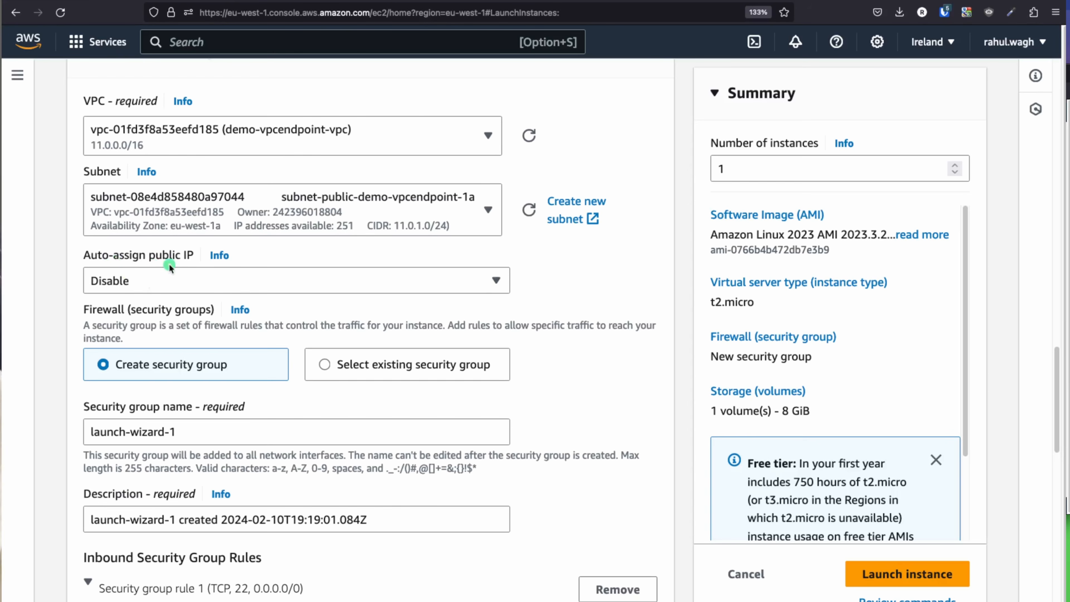
pyautogui.click(166, 276)
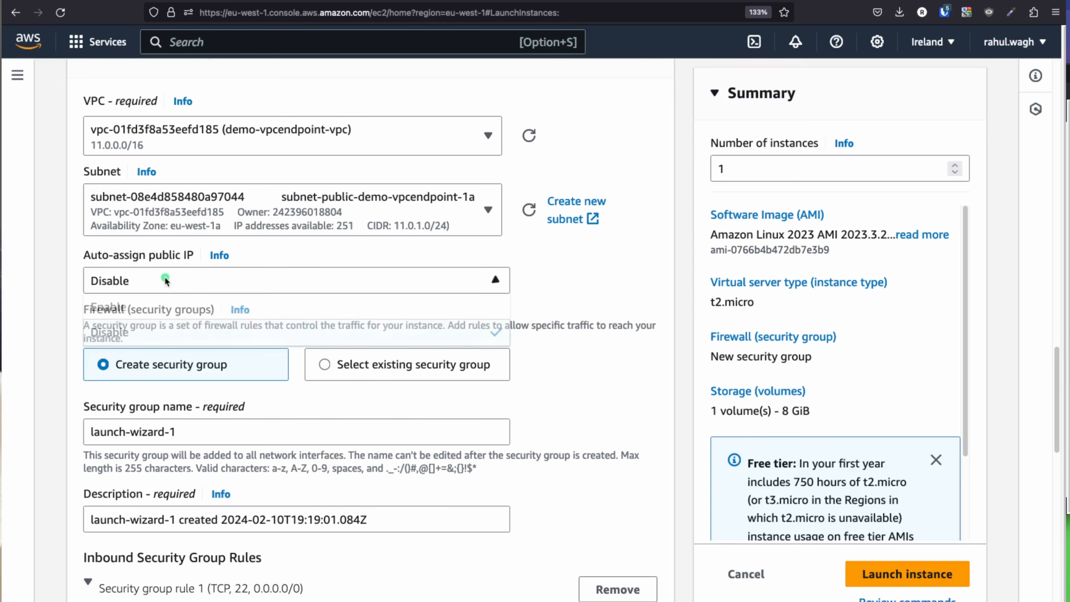
pyautogui.click(169, 299)
pyautogui.scroll(-5, 547, 322)
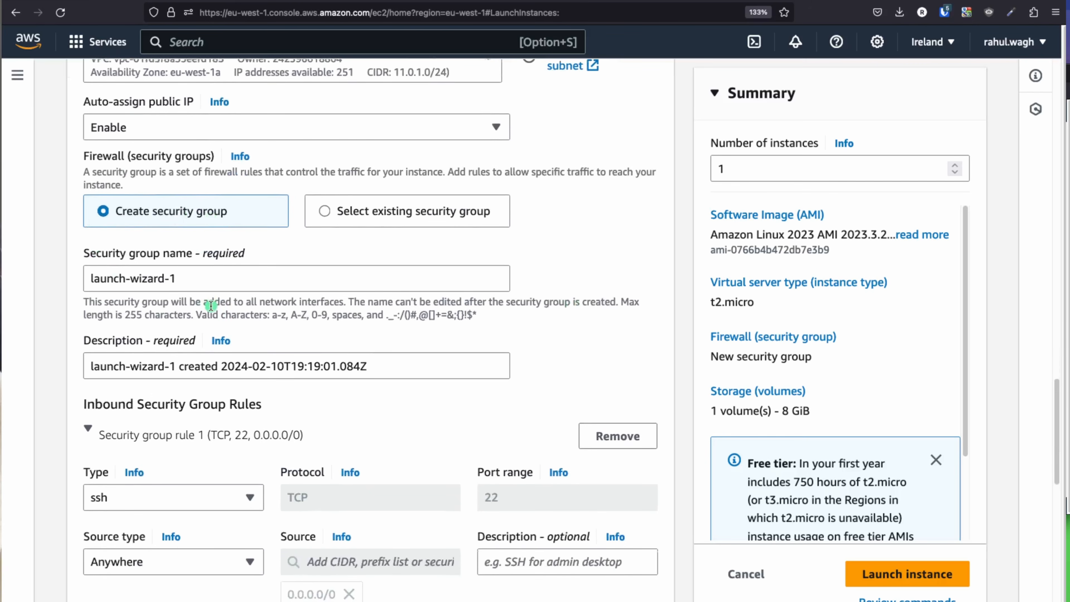
pyautogui.scroll(-5, 212, 309)
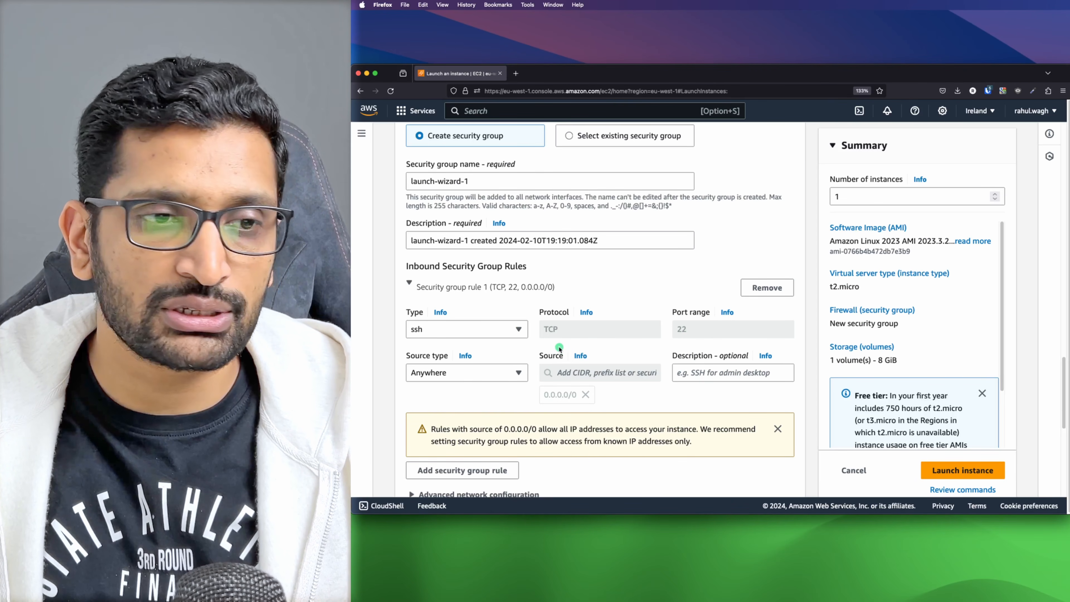
# Step: Expand Advanced details and launch the configured public instance
pyautogui.scroll(-8, 559, 349)
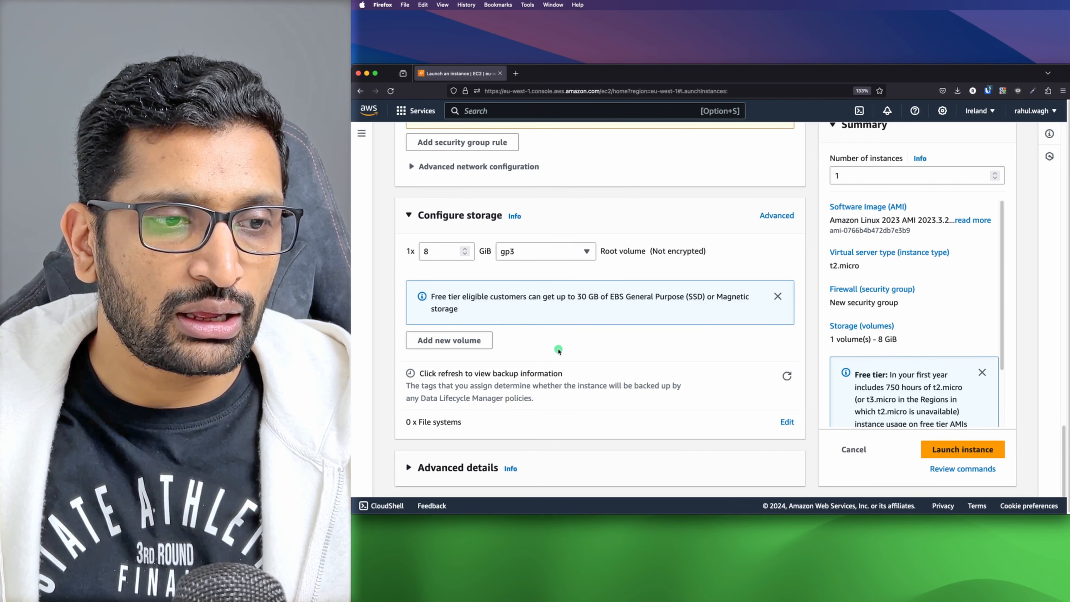
pyautogui.click(442, 468)
pyautogui.scroll(-10, 489, 438)
pyautogui.scroll(-15, 488, 437)
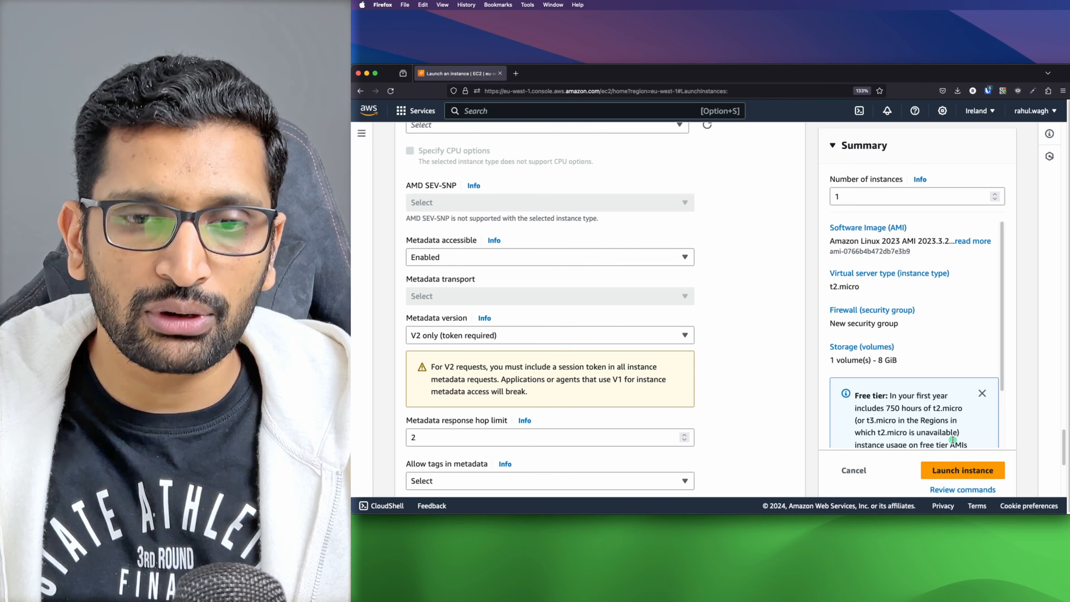
pyautogui.click(972, 471)
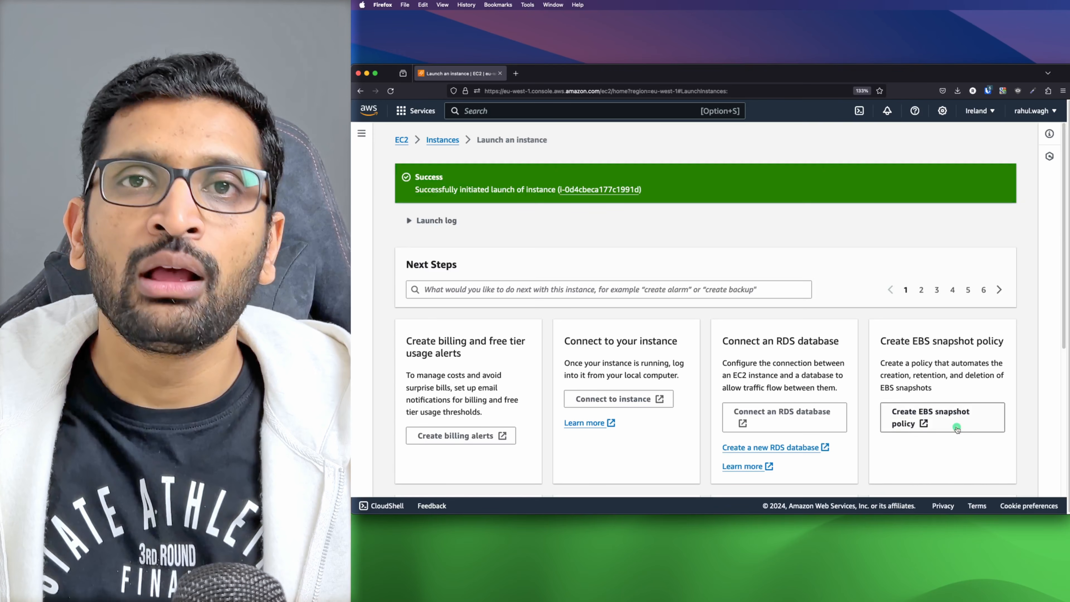
# Step: Find public-ec2-instance in the refreshed instance list and copy its public IPv4 address 63.33.199.178
pyautogui.click(434, 220)
pyautogui.click(443, 140)
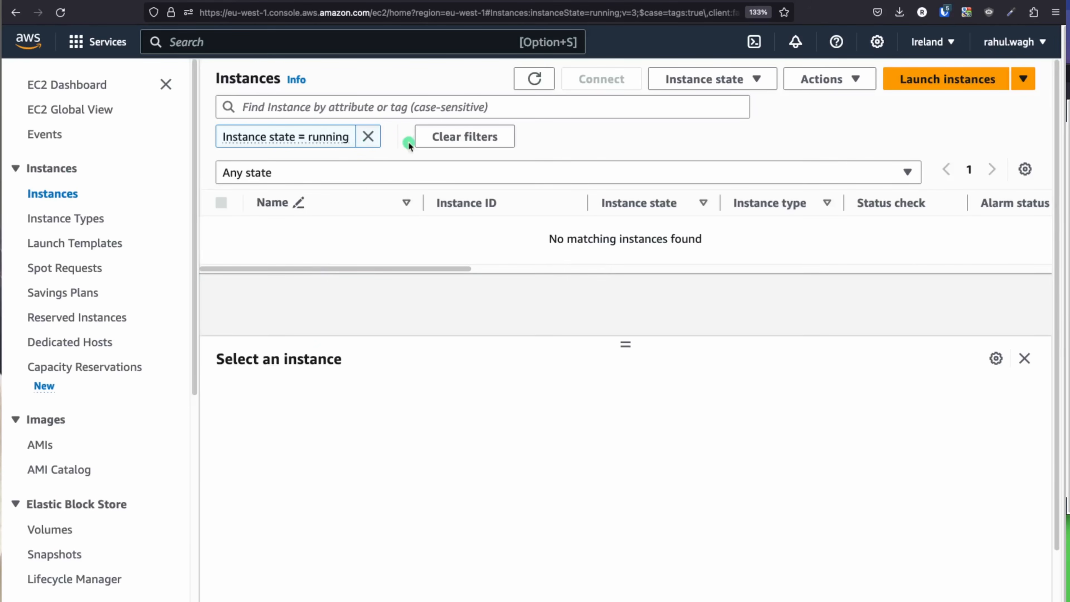
pyautogui.click(366, 137)
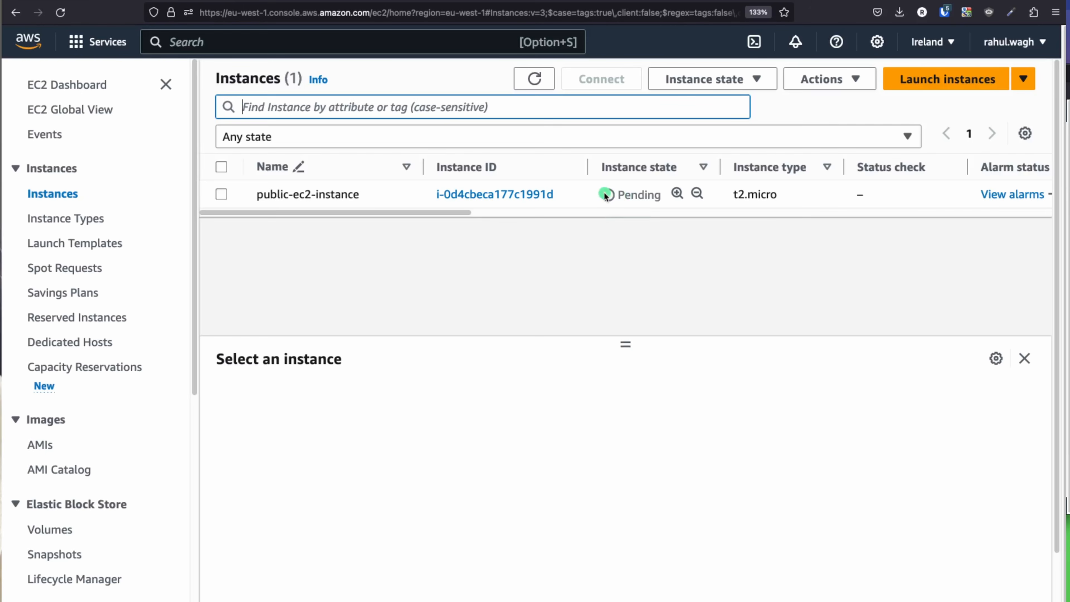
pyautogui.moveTo(620, 203); pyautogui.dragTo(673, 203)
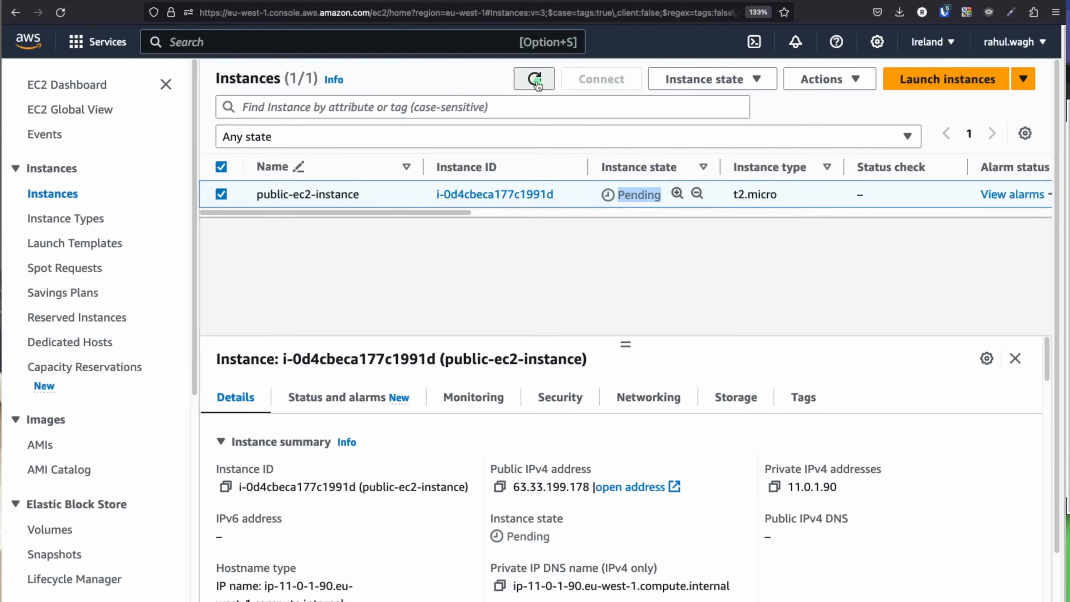
pyautogui.click(534, 80)
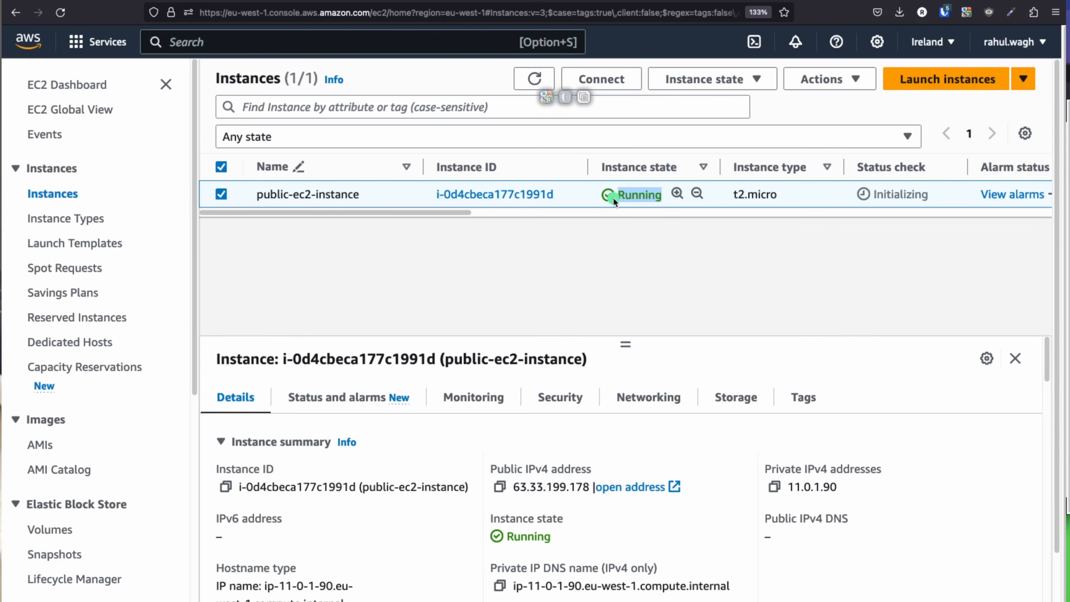
pyautogui.click(498, 196)
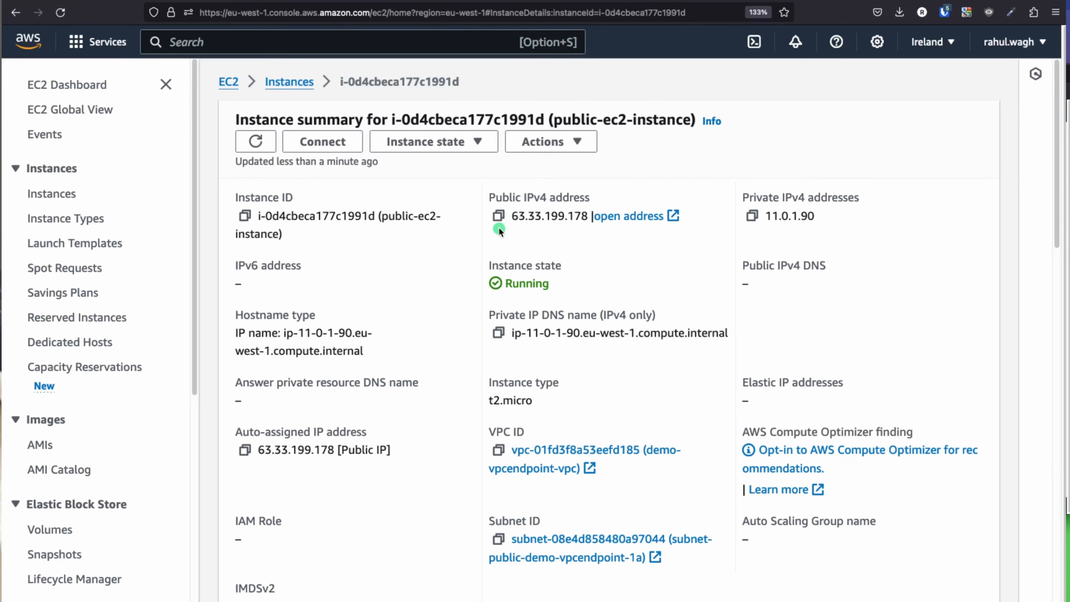
pyautogui.click(499, 216)
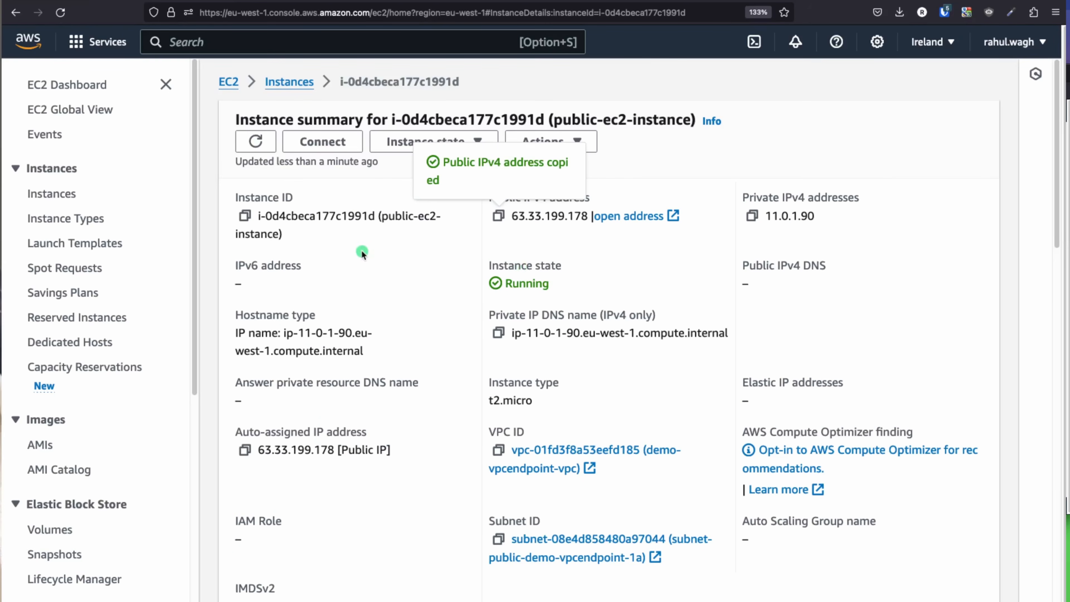
# Step: Open public-ec2-instance's SSH client instructions and highlight the chmod 400 command
pyautogui.click(325, 143)
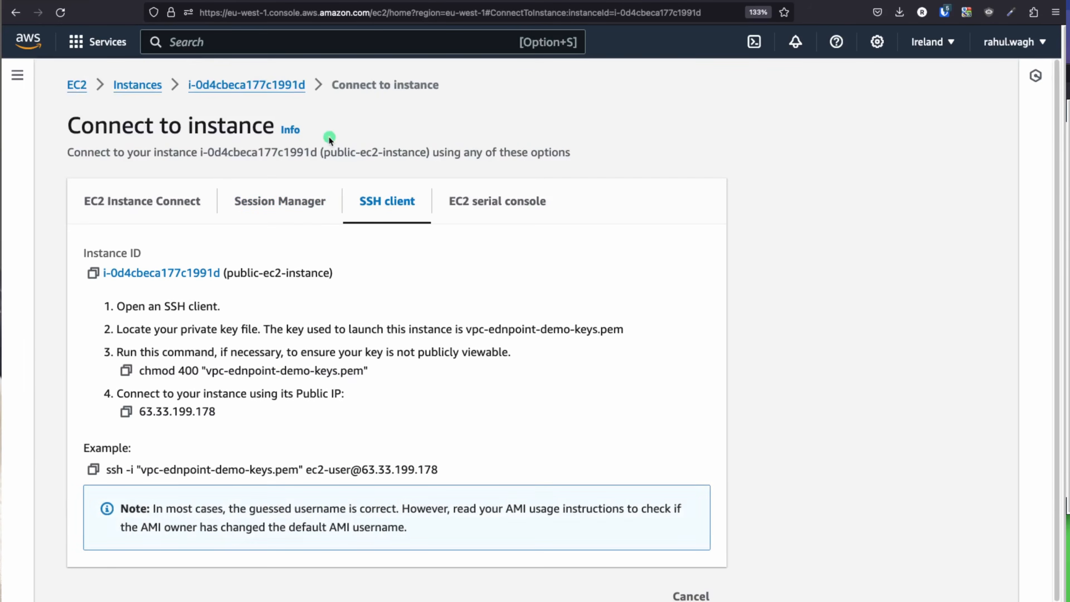
pyautogui.click(228, 84)
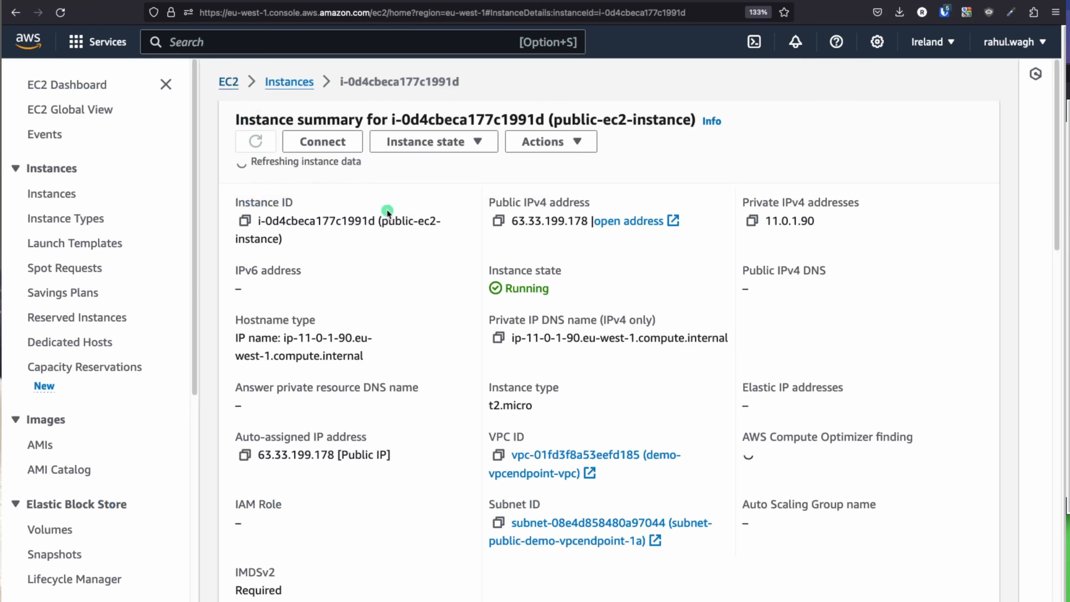
pyautogui.click(342, 148)
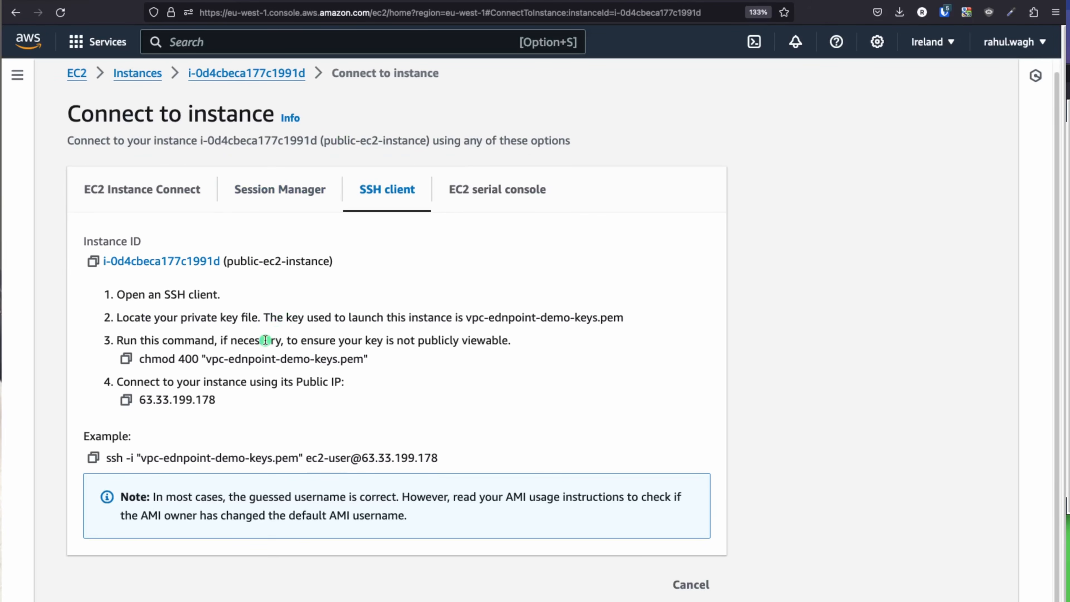
pyautogui.moveTo(139, 362); pyautogui.dragTo(357, 364)
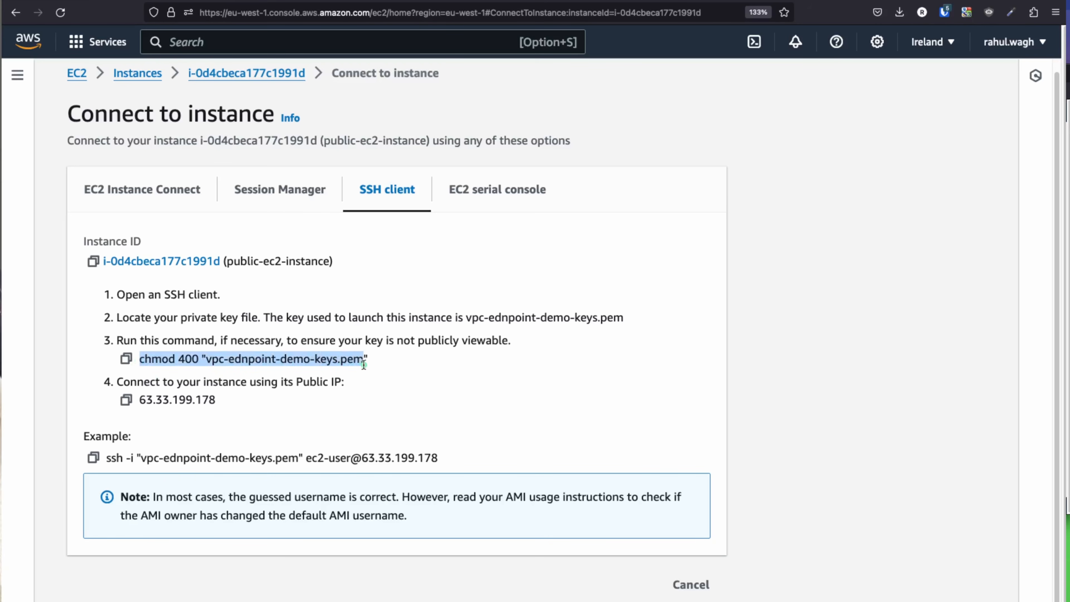
# Step: Confirm the key file downloaded, highlight the example ssh command, and open a new terminal window
pyautogui.click(899, 11)
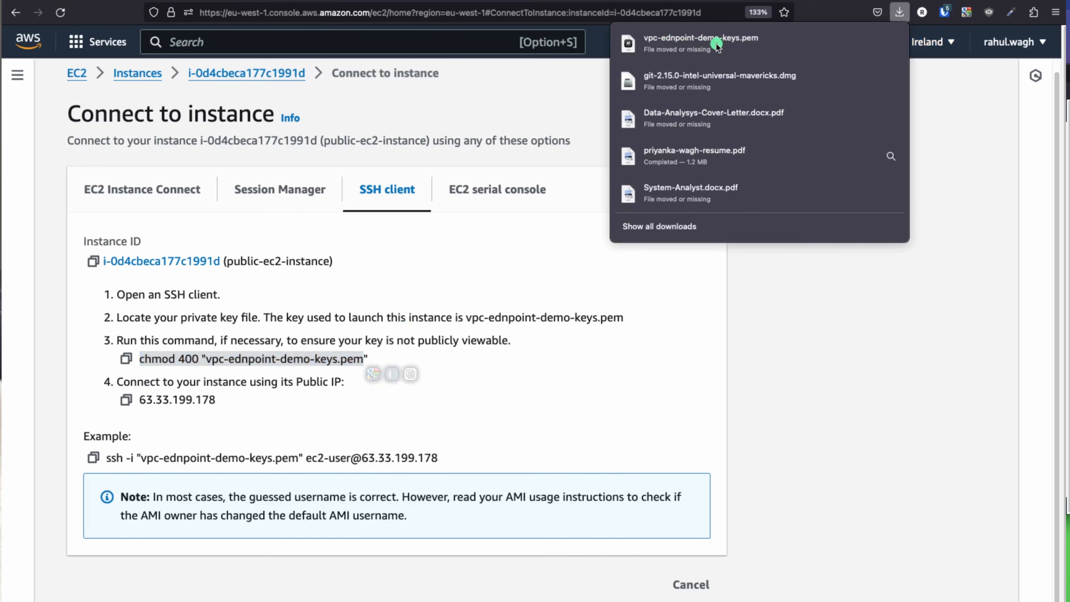
pyautogui.click(184, 433)
pyautogui.moveTo(96, 467); pyautogui.dragTo(471, 459)
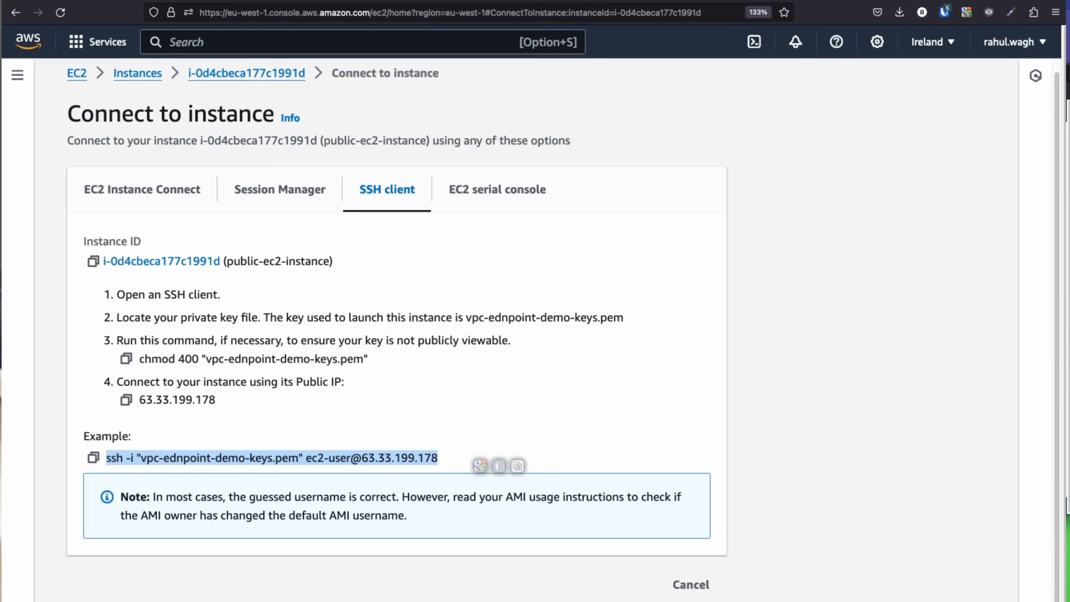
pyautogui.press('super+Tab')
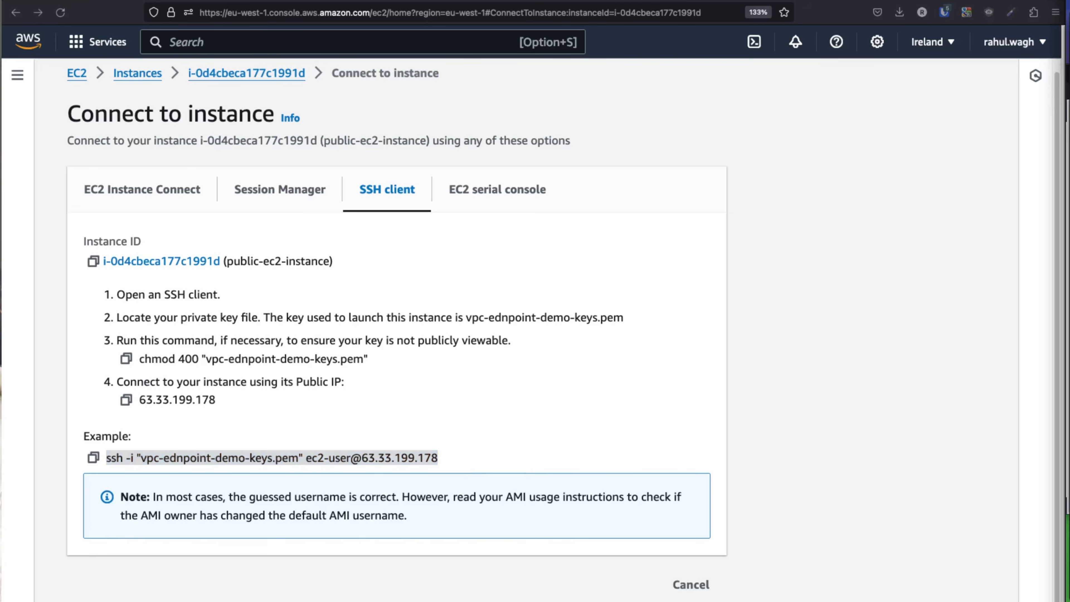
pyautogui.press('super+n')
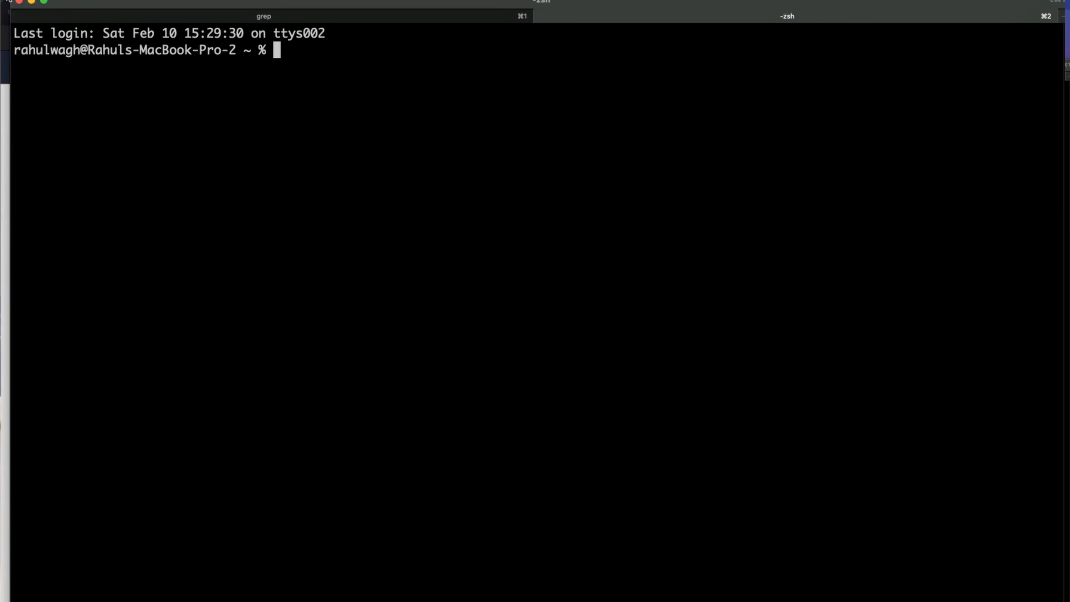
# Step: Arrange the terminal window beside the browser and change into the Downloads folder
pyautogui.moveTo(11, 0); pyautogui.dragTo(241, 214)
pyautogui.moveTo(760, 222); pyautogui.dragTo(522, 0)
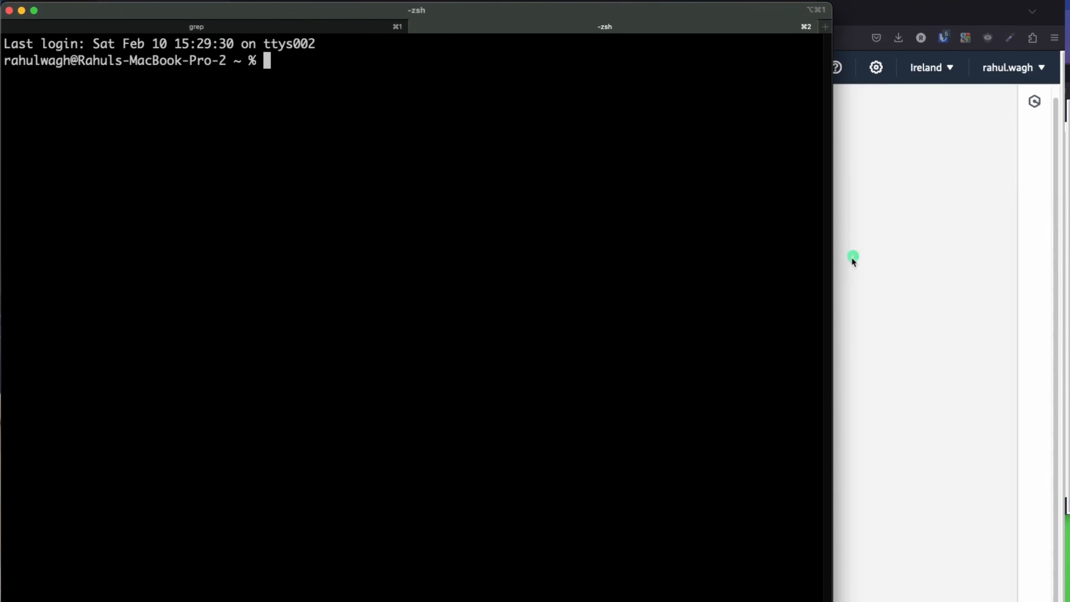
pyautogui.moveTo(834, 247); pyautogui.dragTo(1042, 255)
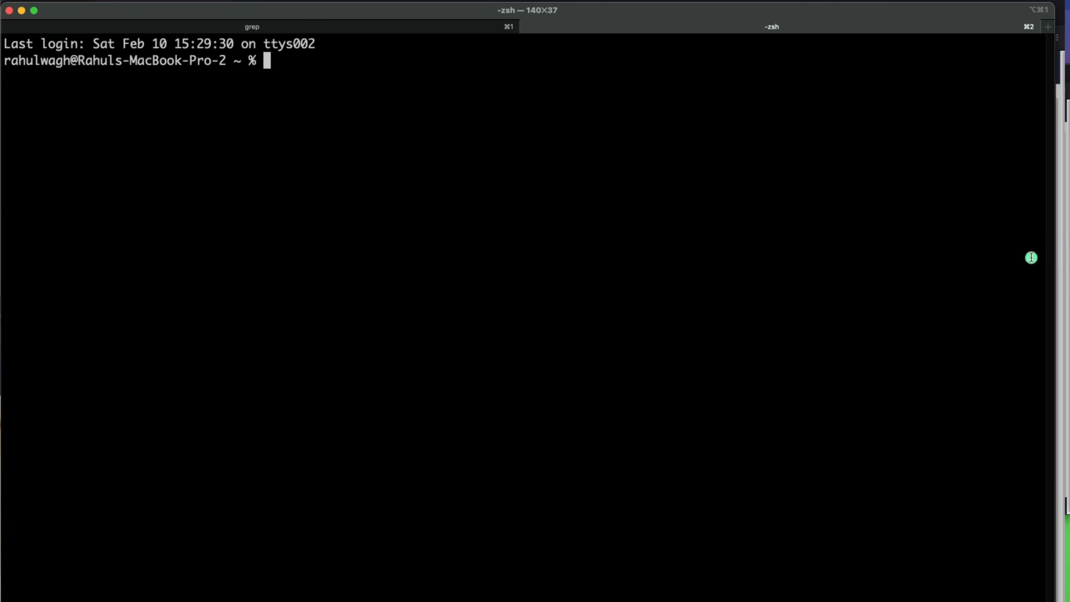
pyautogui.write('cd Dow')
pyautogui.press('Tab')
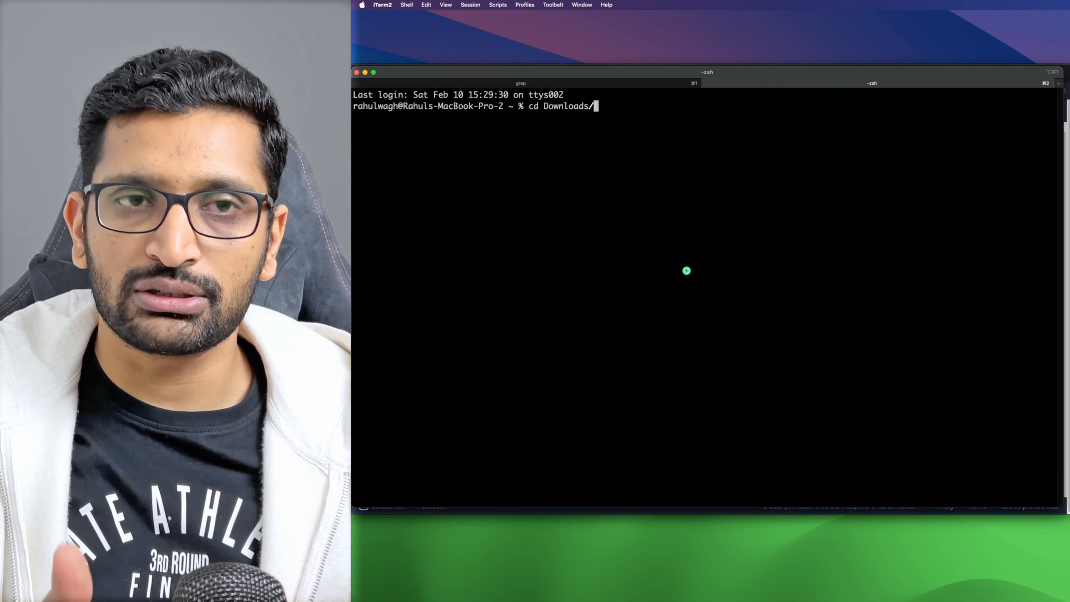
pyautogui.press('Return')
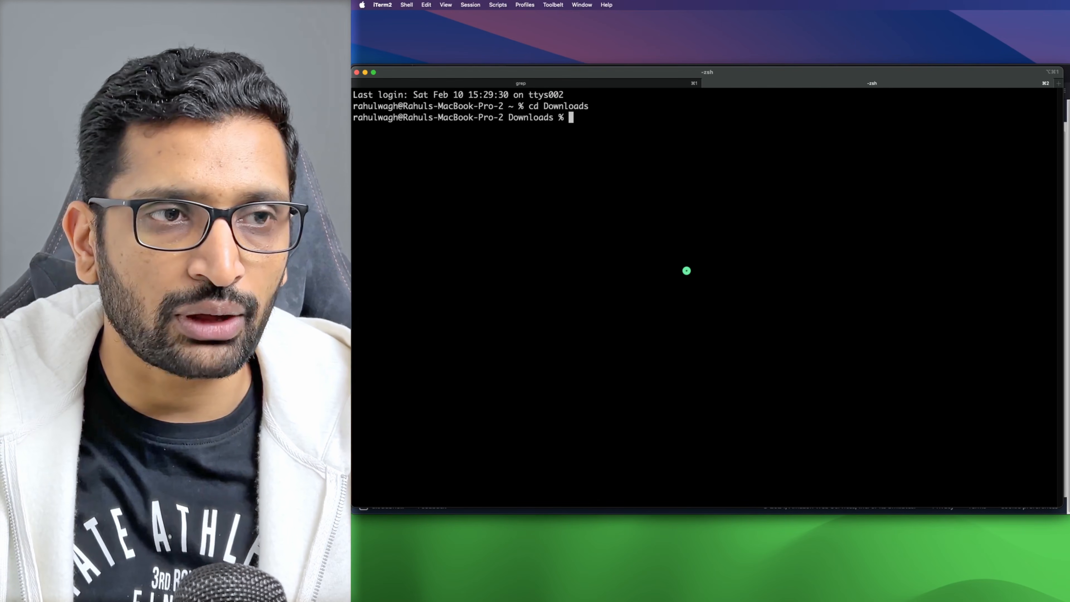
# Step: Enter the demo folder, confirm vpc-ednpoint-demo-keys.pem is listed, and copy the console's chmod 400 command
pyautogui.write('cd Demo')
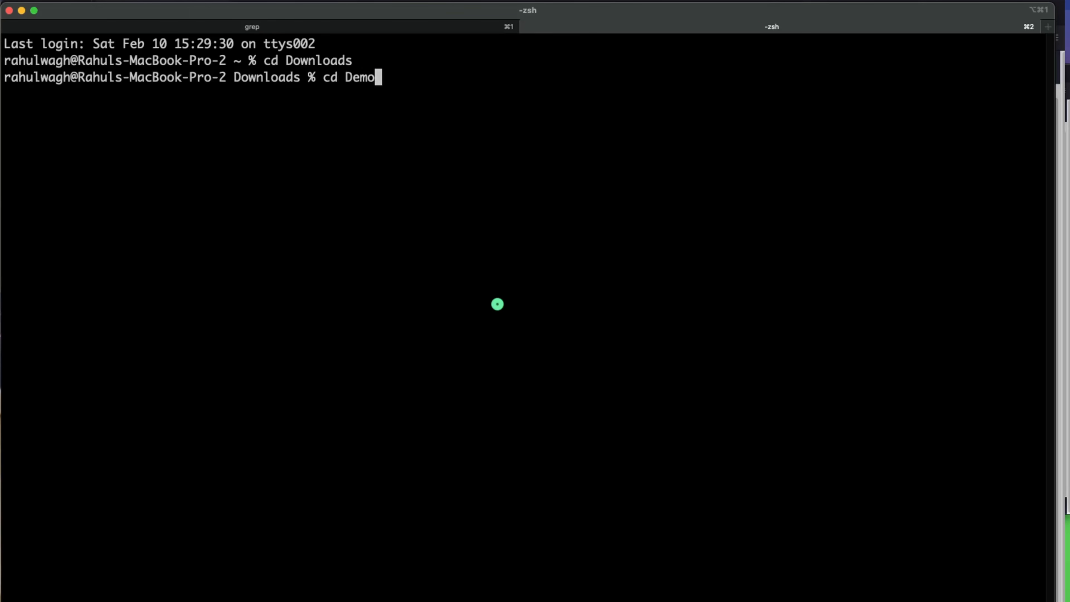
pyautogui.press('BackSpace')
pyautogui.press('BackSpace')
pyautogui.press('BackSpace')
pyautogui.press('BackSpace')
pyautogui.write('demo')
pyautogui.press('Return')
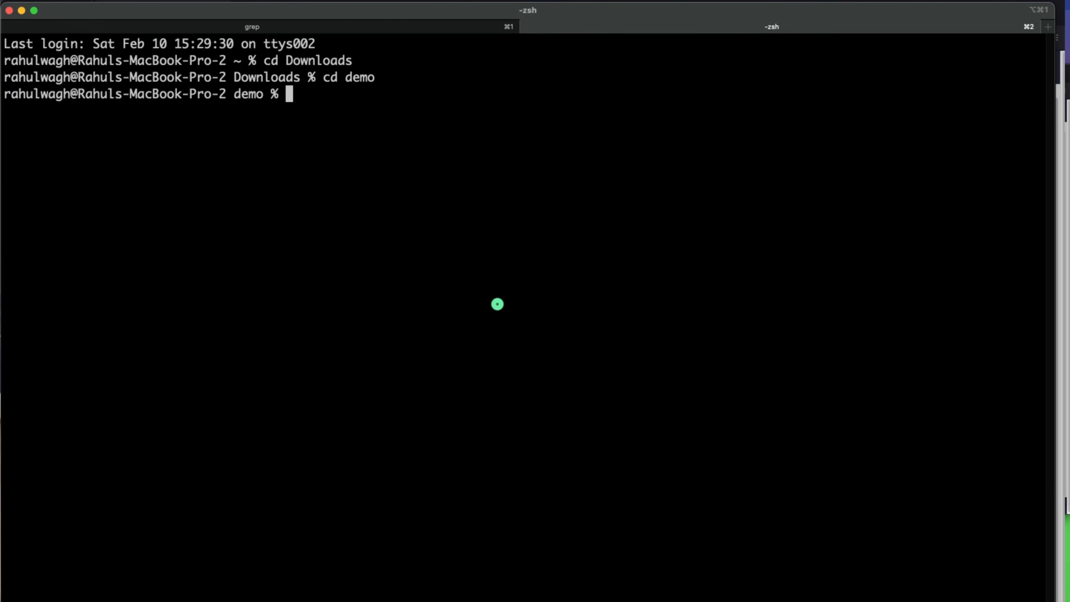
pyautogui.write('ls')
pyautogui.press('Return')
pyautogui.moveTo(209, 114); pyautogui.dragTo(21, 115)
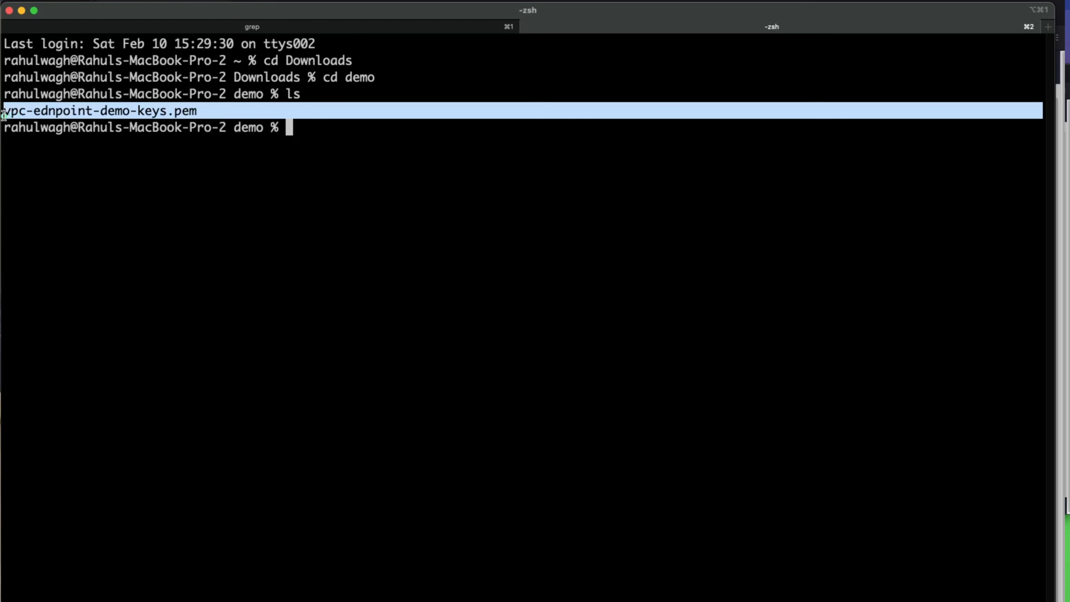
pyautogui.click(233, 251)
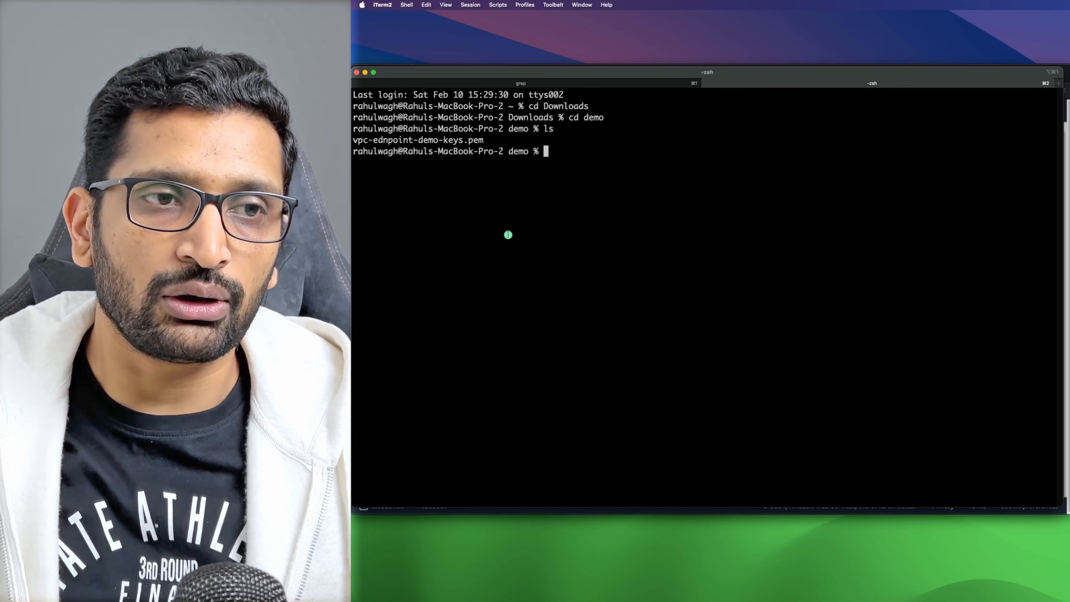
pyautogui.press('super+Tab')
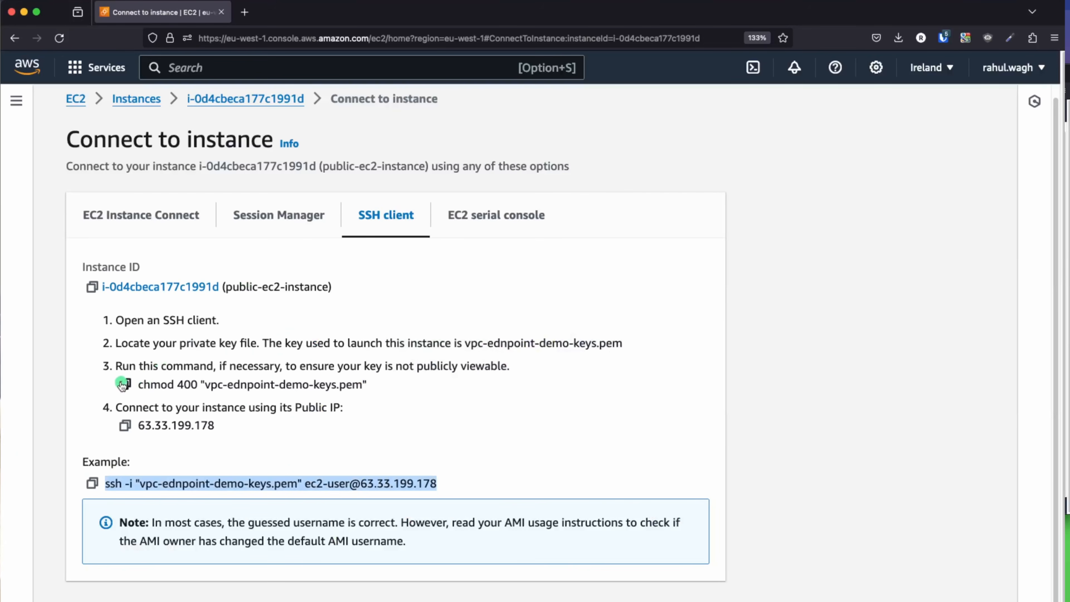
pyautogui.click(122, 384)
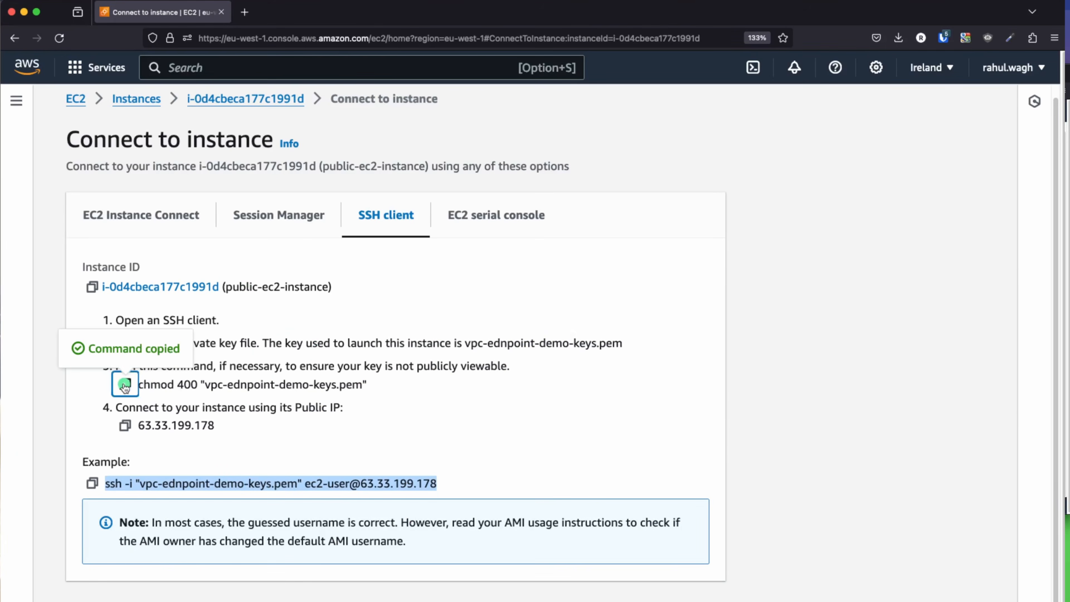
# Step: Run chmod 400 on vpc-ednpoint-demo-keys.pem and verify its permissions with ls -lart
pyautogui.press('super+Tab')
pyautogui.press('super+v')
pyautogui.press('Return')
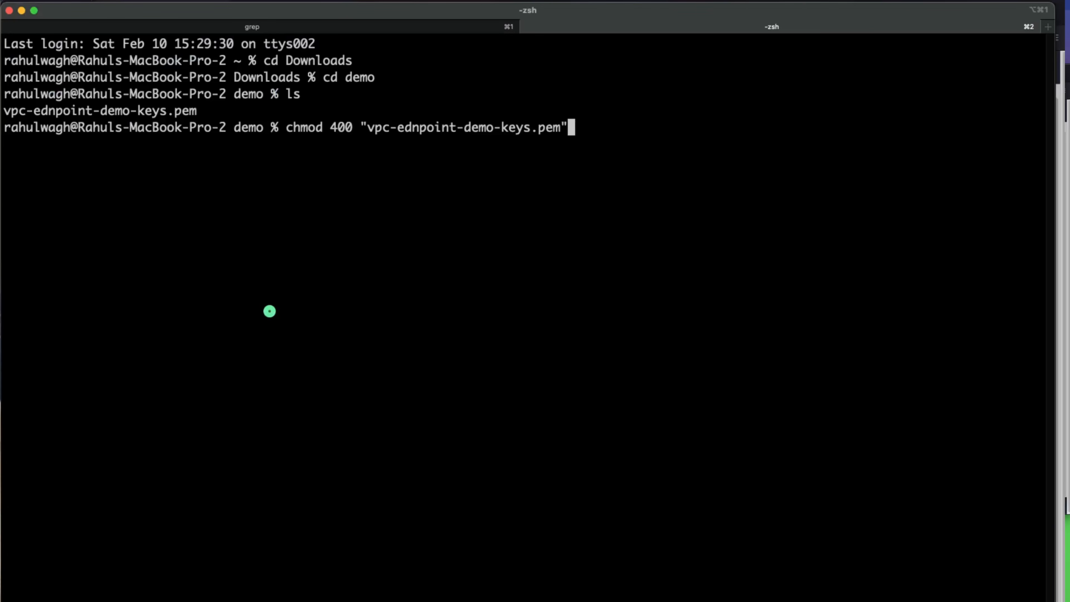
pyautogui.press('Return')
pyautogui.write('ls -')
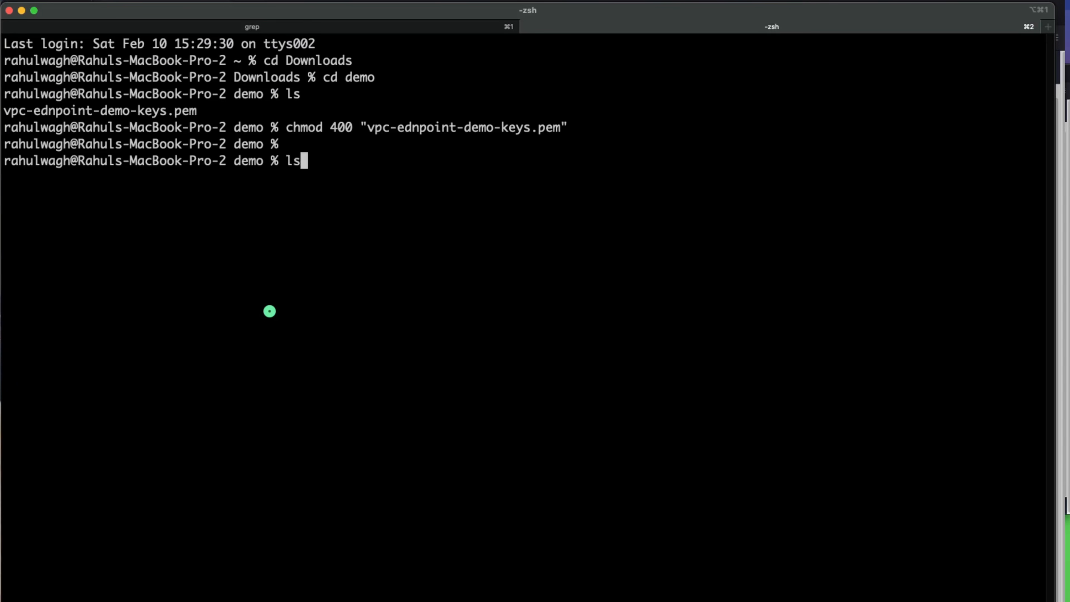
pyautogui.write('lart')
pyautogui.press('Return')
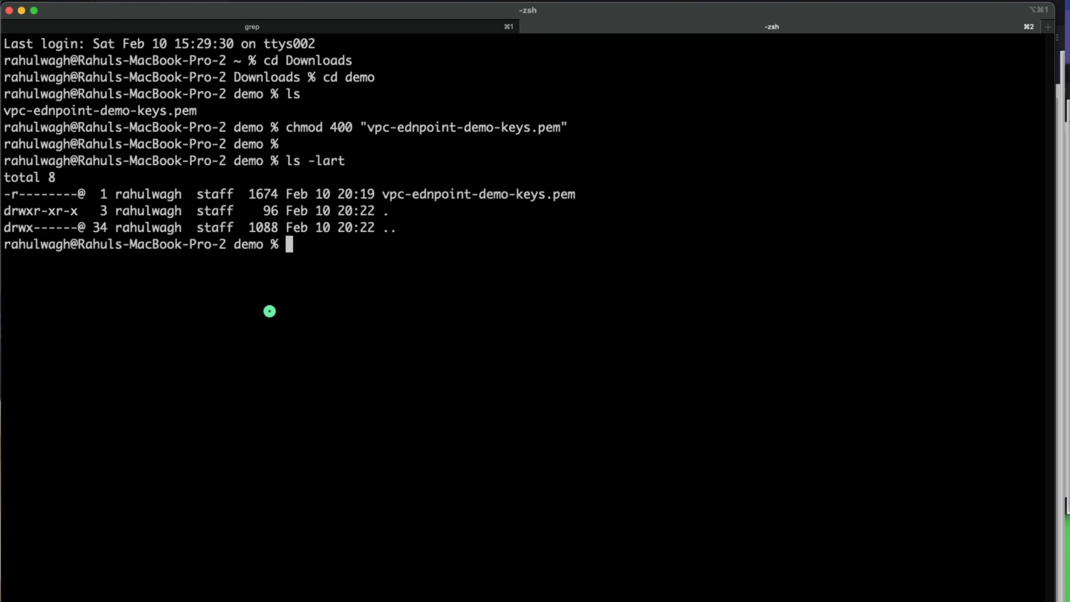
pyautogui.moveTo(579, 194); pyautogui.dragTo(2, 195)
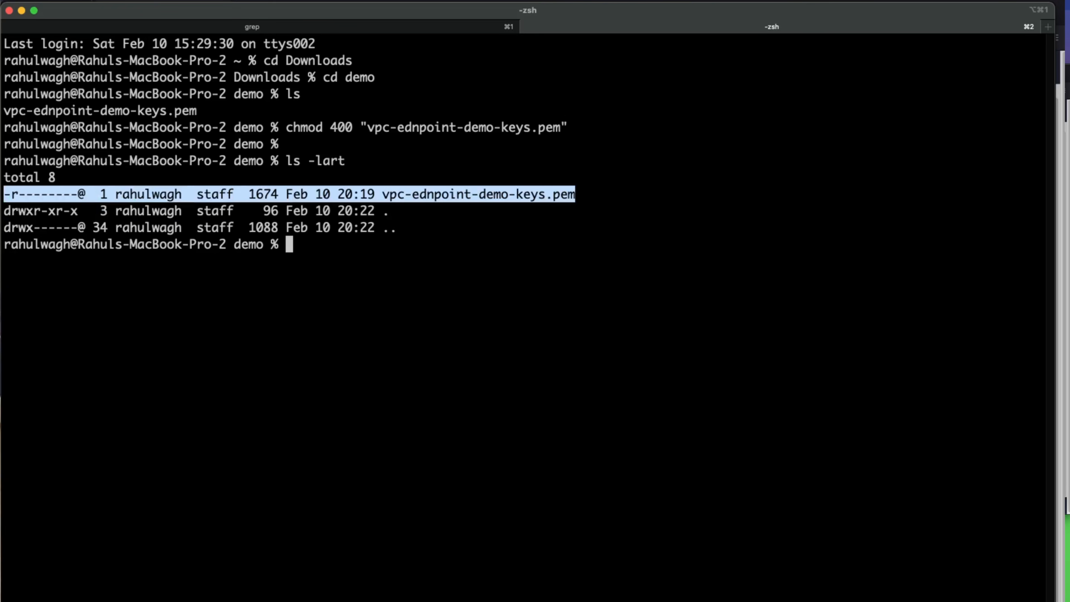
pyautogui.click(260, 359)
pyautogui.write('clear')
pyautogui.press('Return')
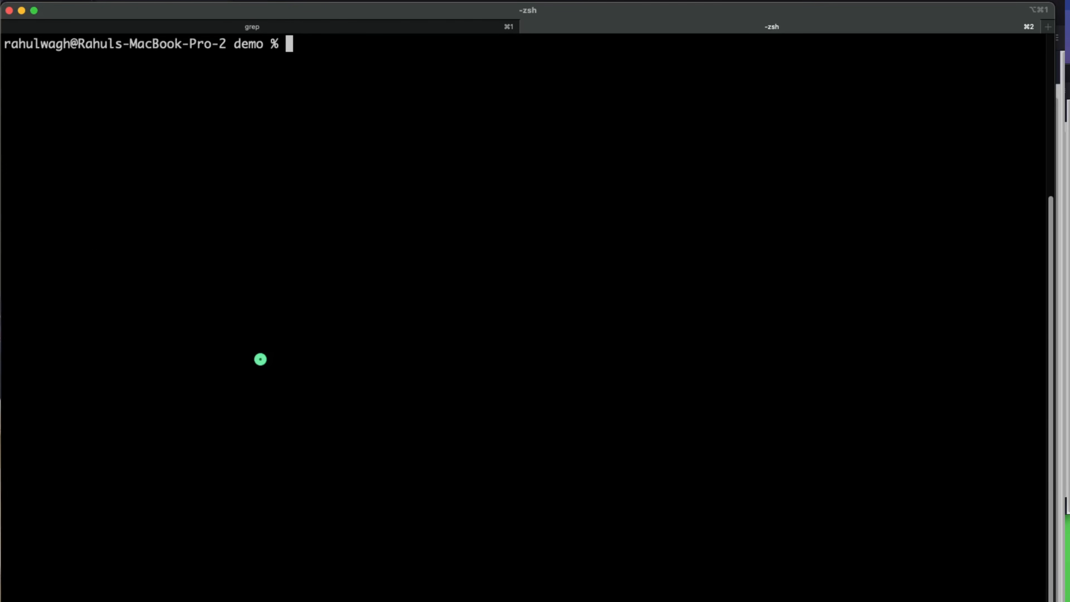
# Step: SSH as ec2-user to 63.33.199.178 with the key, accepting the host fingerprint, reaching ip-11-0-1-90
pyautogui.press('super+Tab')
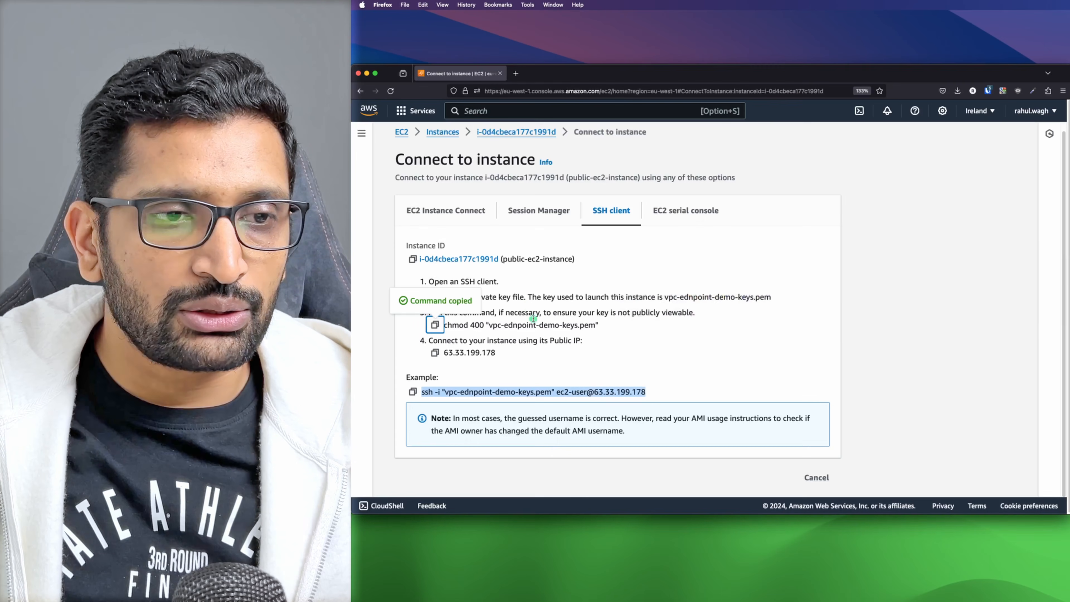
pyautogui.click(413, 392)
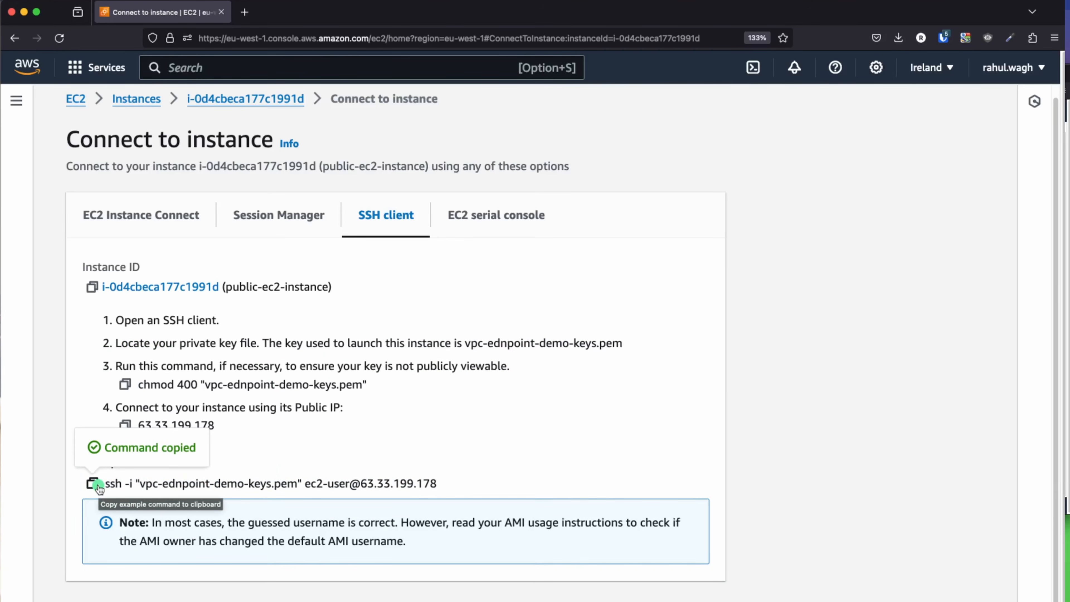
pyautogui.press('super+Tab')
pyautogui.press('super+v')
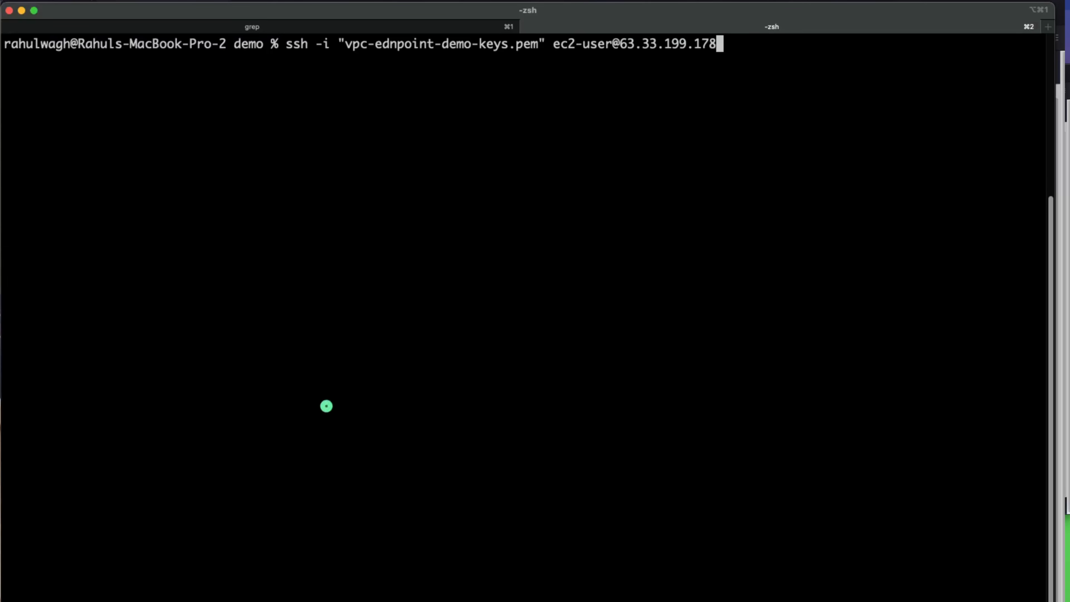
pyautogui.press('Return')
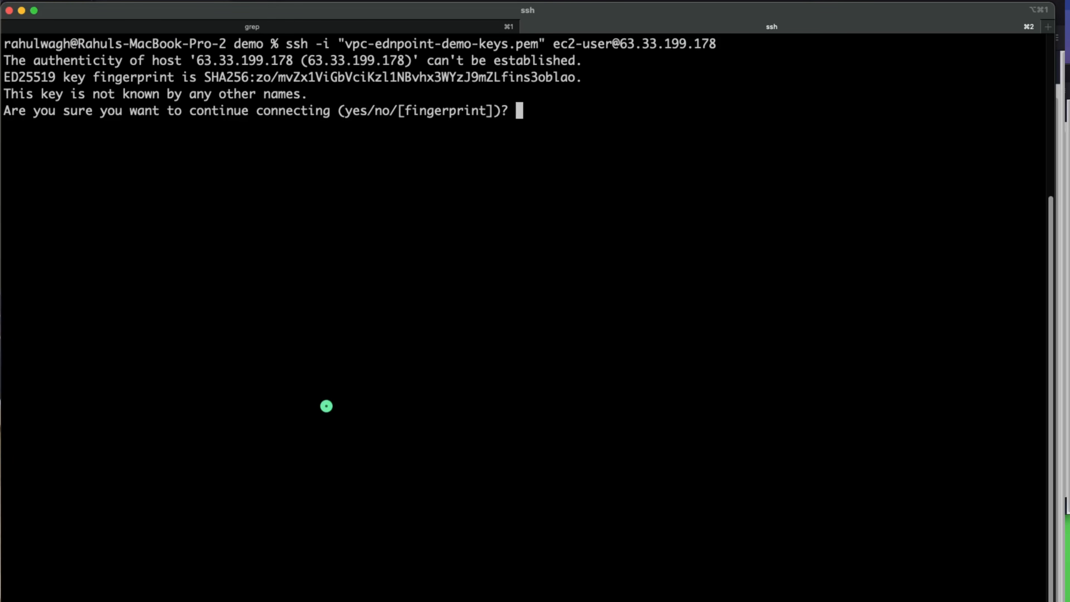
pyautogui.write('yes')
pyautogui.press('Return')
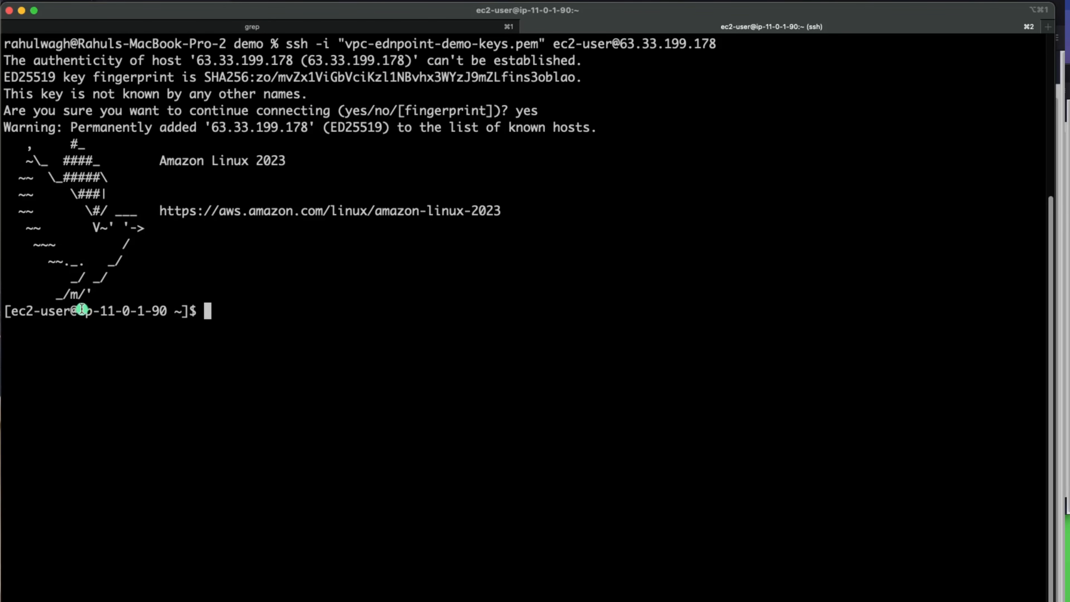
pyautogui.moveTo(403, 275); pyautogui.dragTo(425, 277)
pyautogui.moveTo(110, 313); pyautogui.dragTo(181, 315)
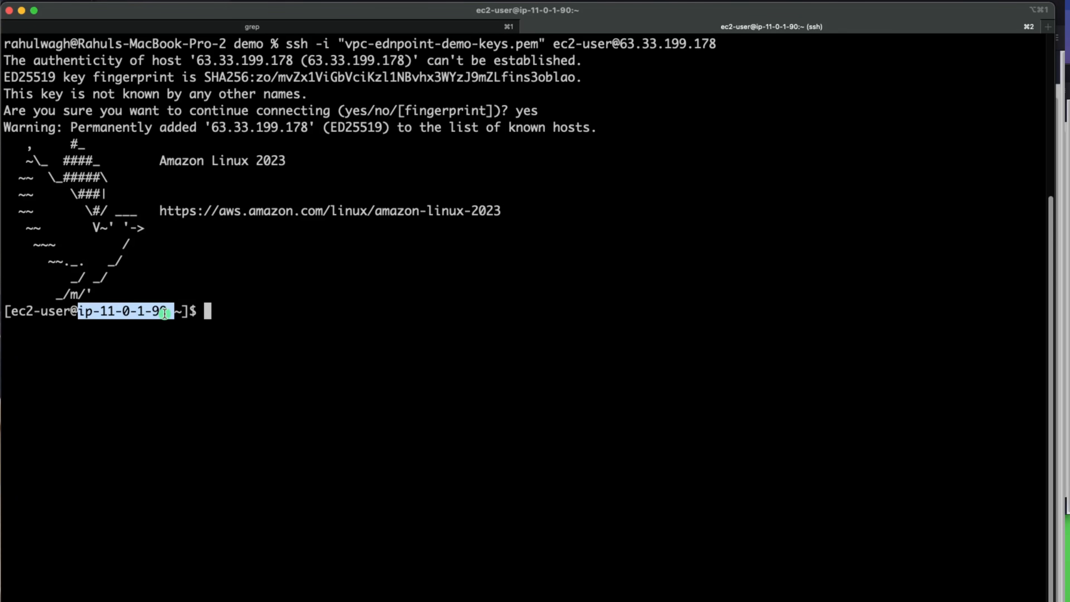
pyautogui.press('super+Tab')
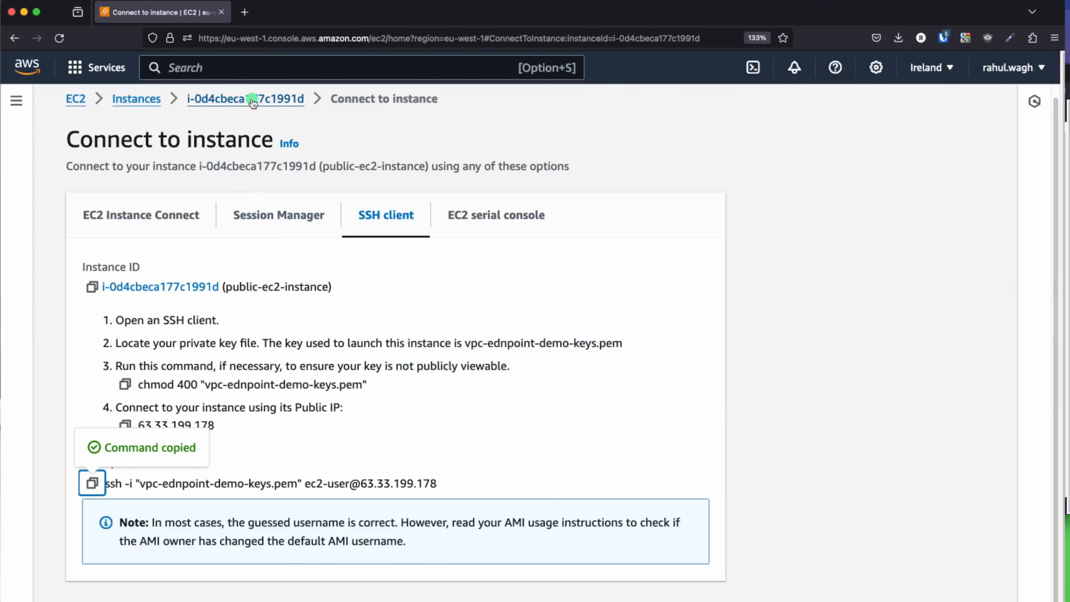
# Step: Highlight public-ec2-instance's private IPv4 address 11.0.1.90 and compare it with the VPC Endpoint diagram
pyautogui.click(252, 99)
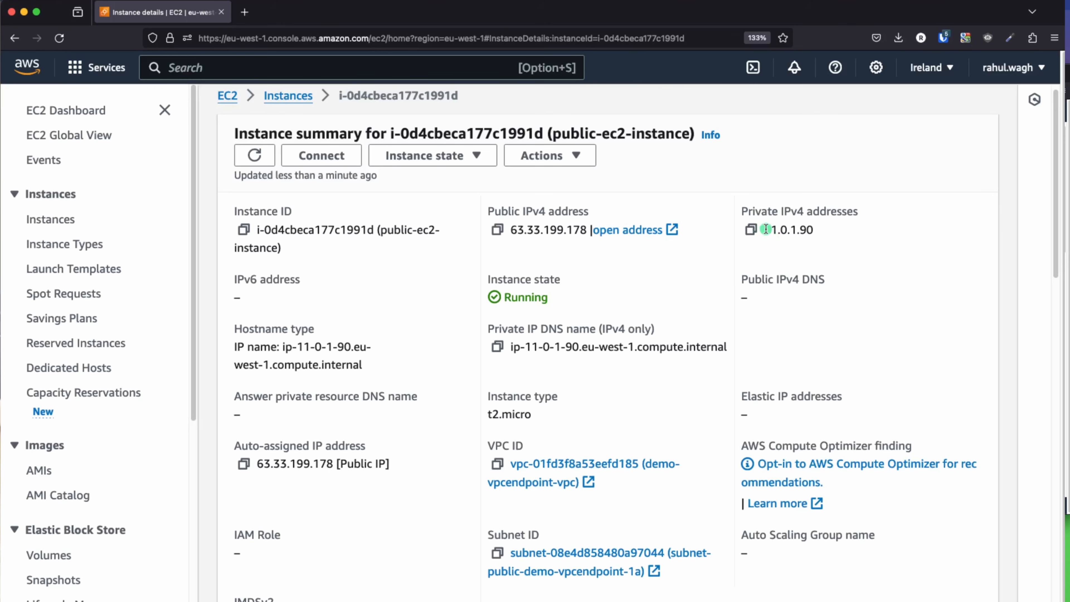
pyautogui.moveTo(765, 229); pyautogui.dragTo(841, 238)
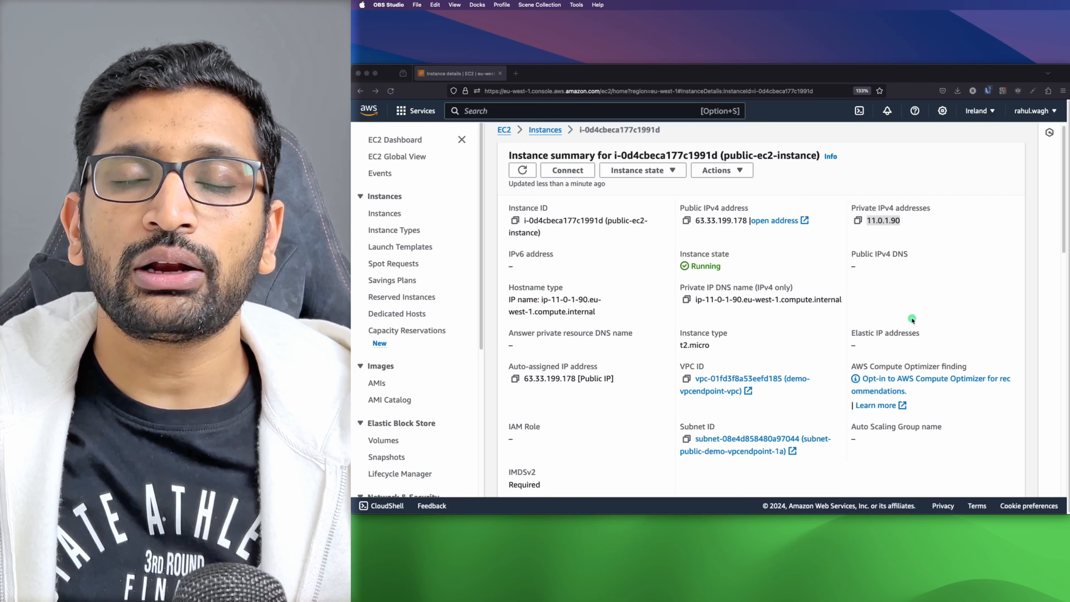
pyautogui.press('super+Tab')
pyautogui.press('super+Tab')
pyautogui.press('super+Tab')
pyautogui.press('super+Tab')
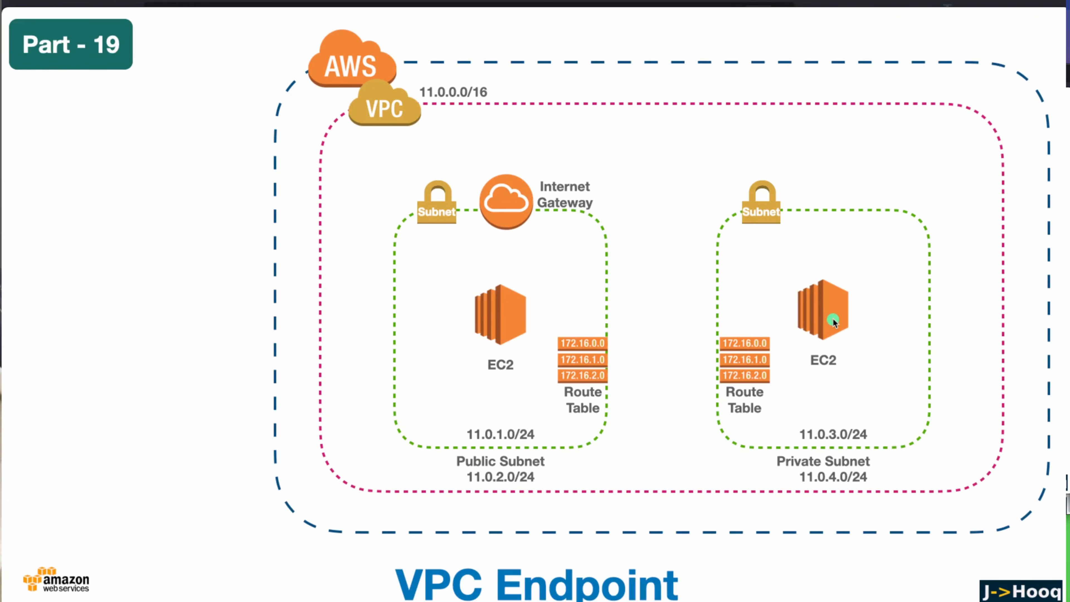
pyautogui.press('super+Tab')
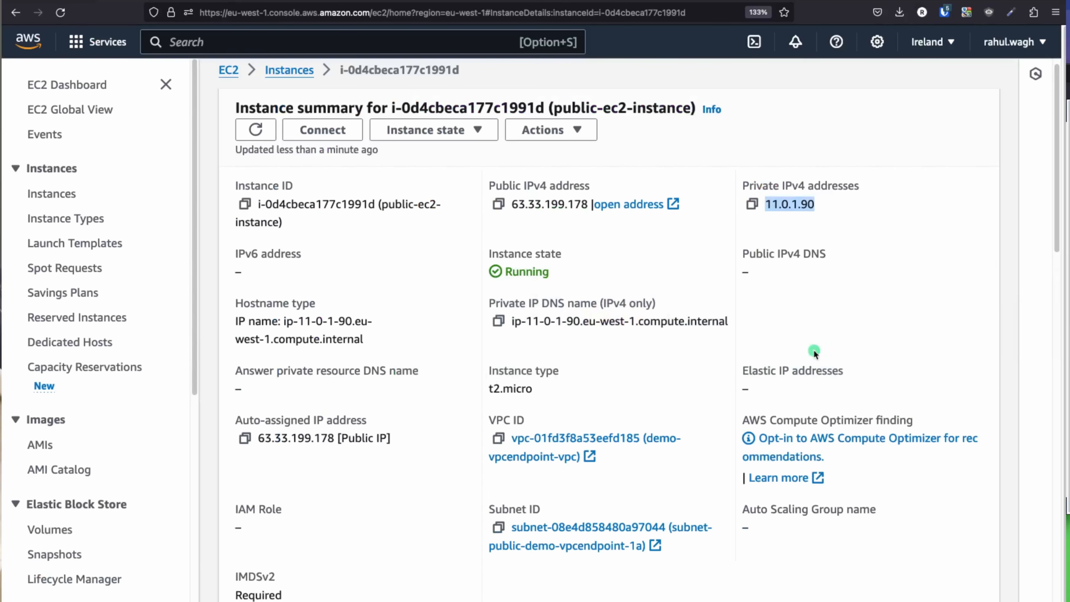
pyautogui.scroll(1, 332, 164)
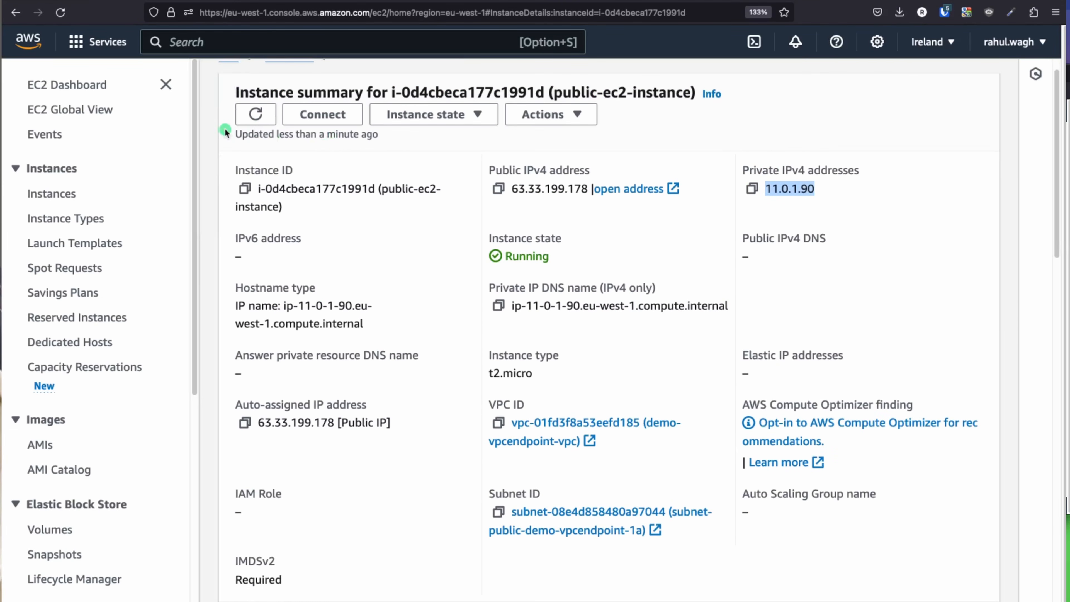
# Step: Copy the existing instance name public-ec2-instance from the instances list
pyautogui.click(57, 87)
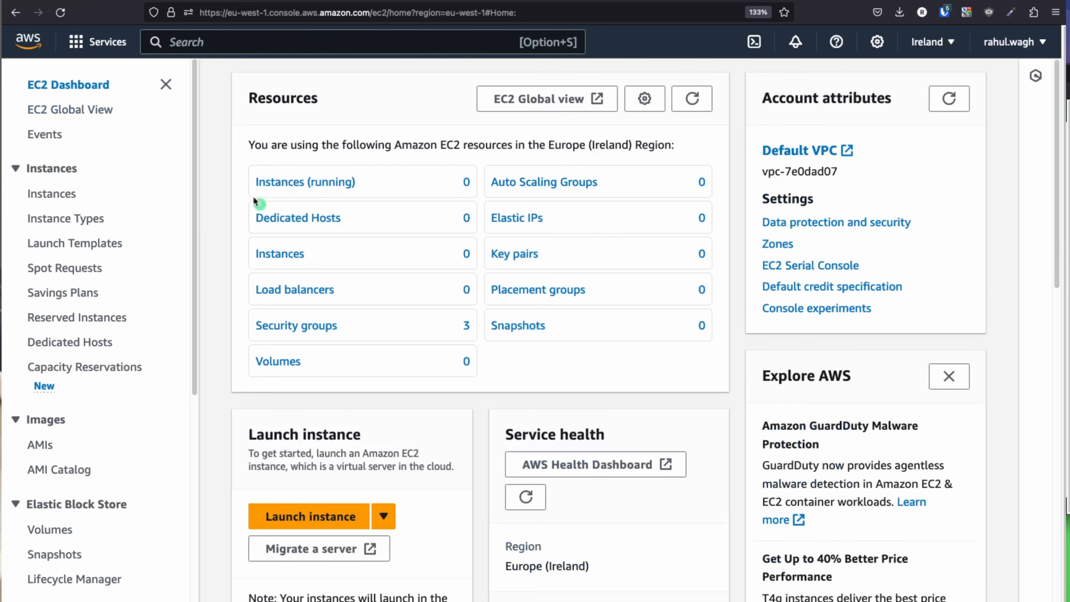
pyautogui.click(691, 100)
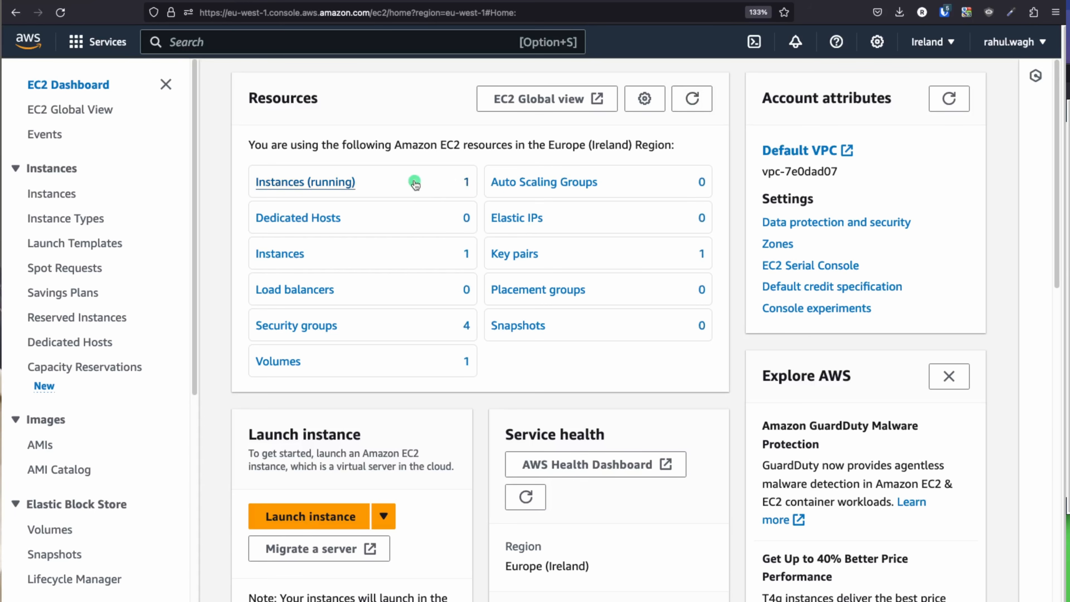
pyautogui.click(308, 516)
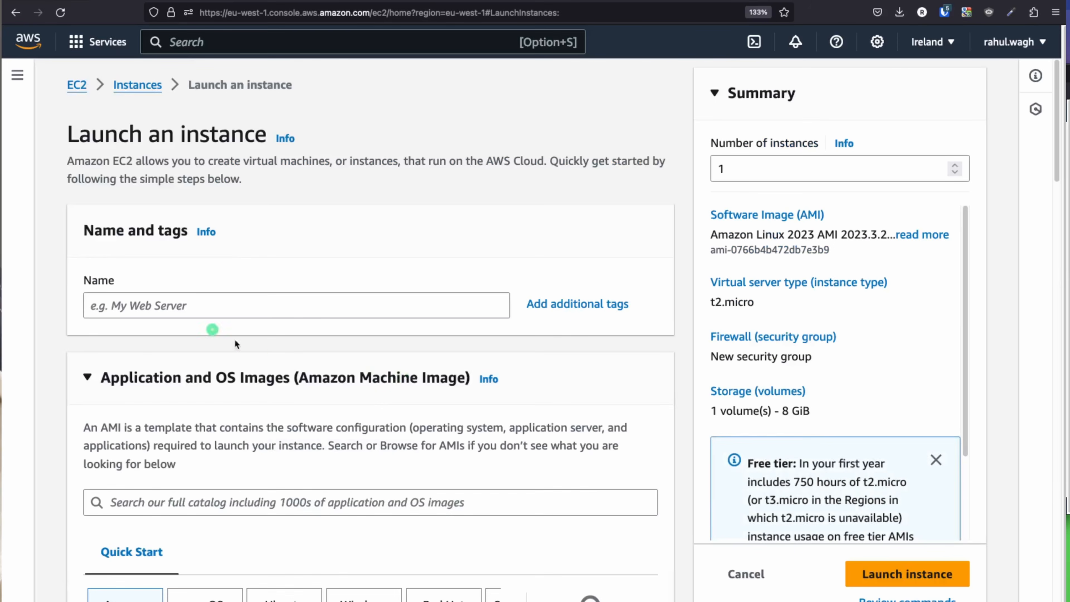
pyautogui.click(193, 303)
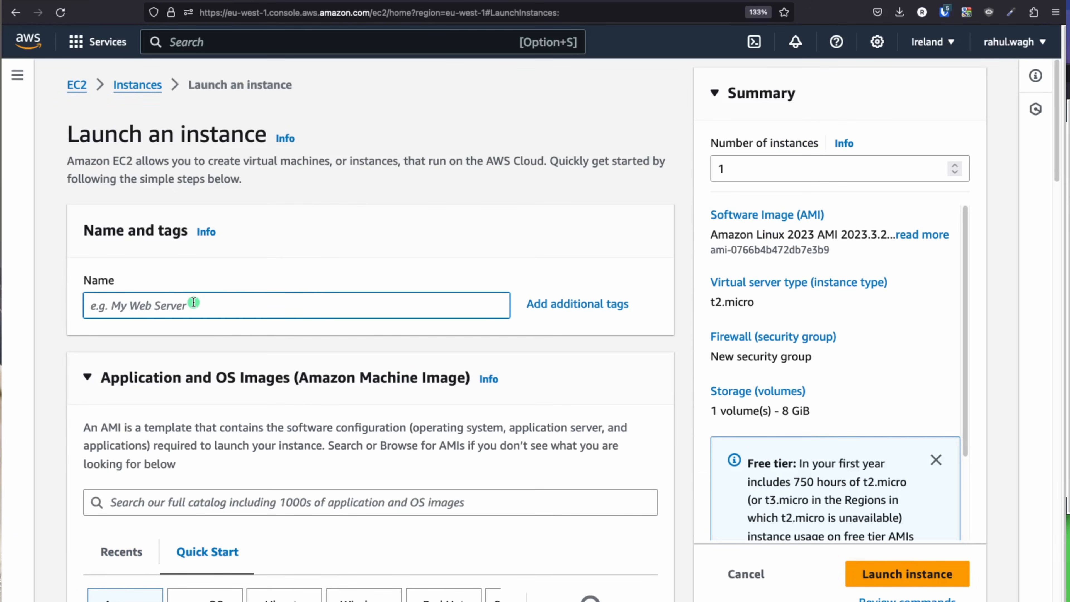
pyautogui.click(67, 93)
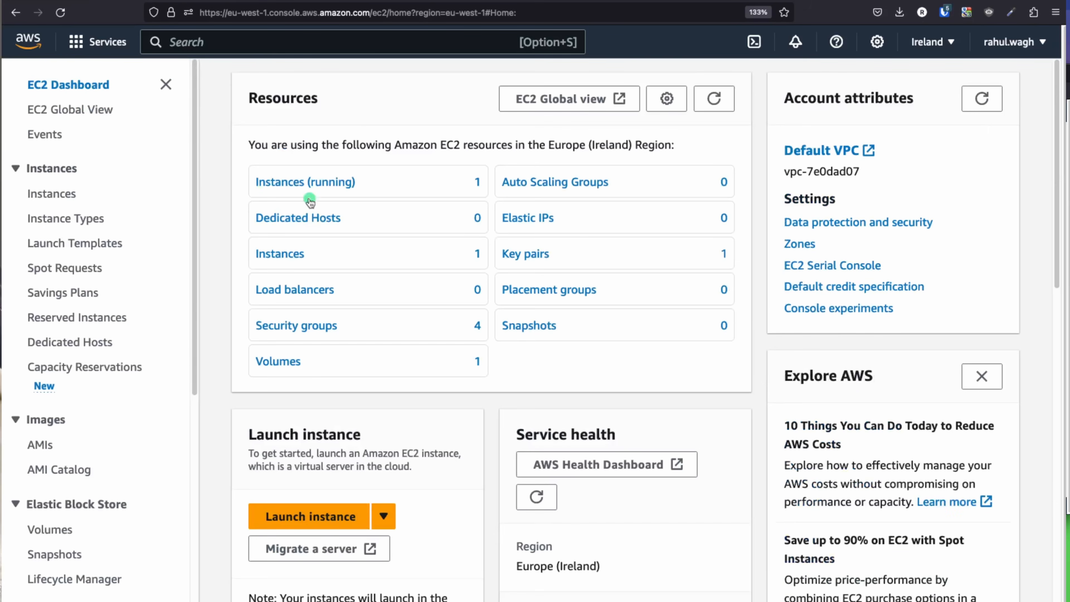
pyautogui.click(333, 180)
pyautogui.moveTo(372, 229); pyautogui.dragTo(248, 233)
pyautogui.click(248, 233)
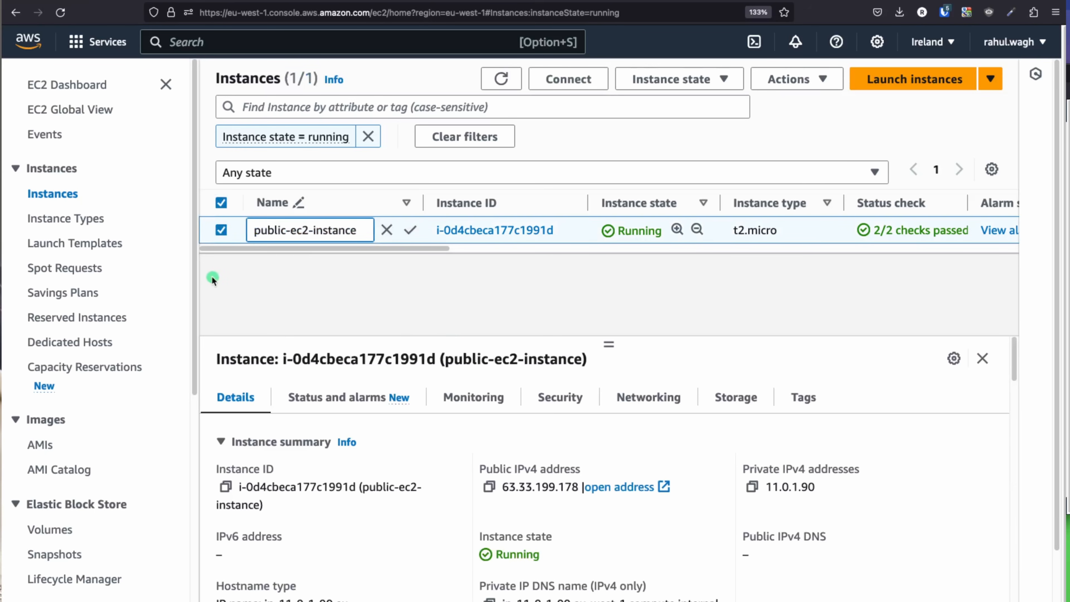
pyautogui.doubleClick(343, 227)
pyautogui.click(343, 228)
pyautogui.press('super+c')
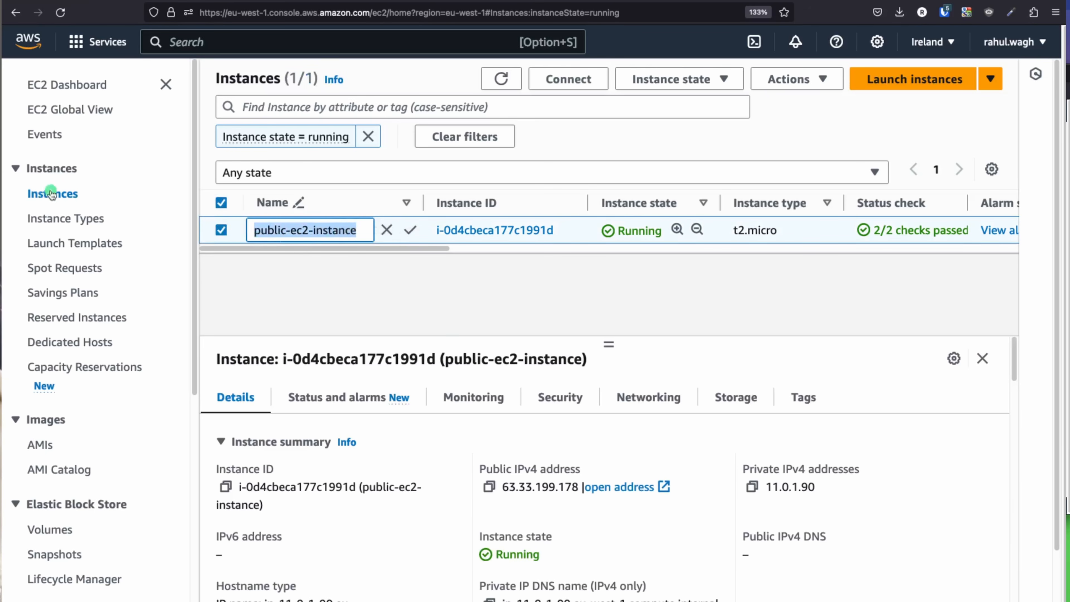
# Step: Start a new instance launch and name it private-ec2-instance by editing the pasted name
pyautogui.click(63, 84)
pyautogui.click(294, 517)
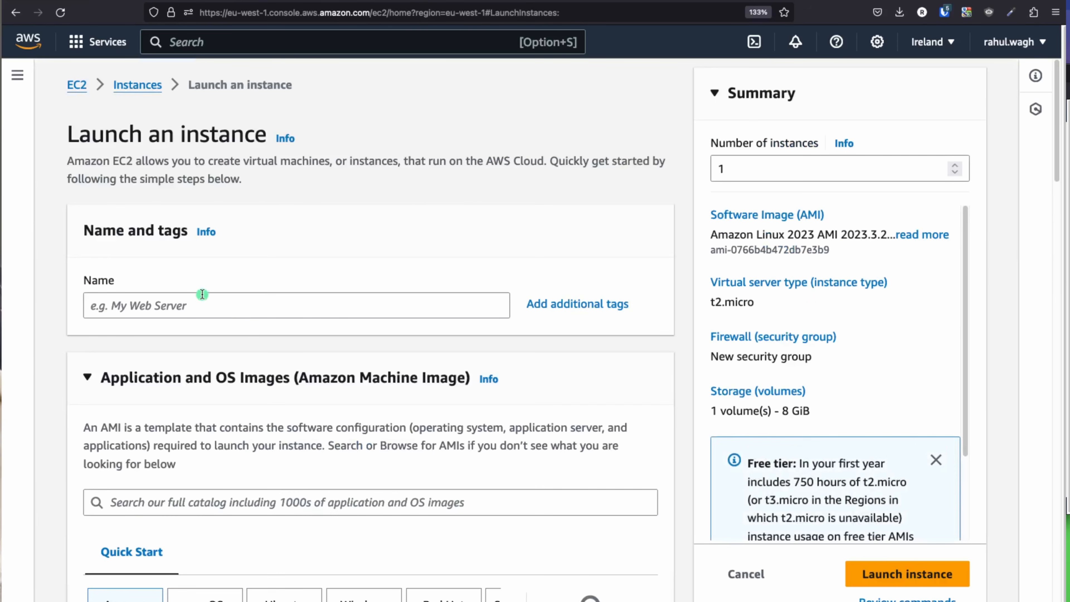
pyautogui.click(197, 306)
pyautogui.press('super+v')
pyautogui.doubleClick(97, 307)
pyautogui.write('private')
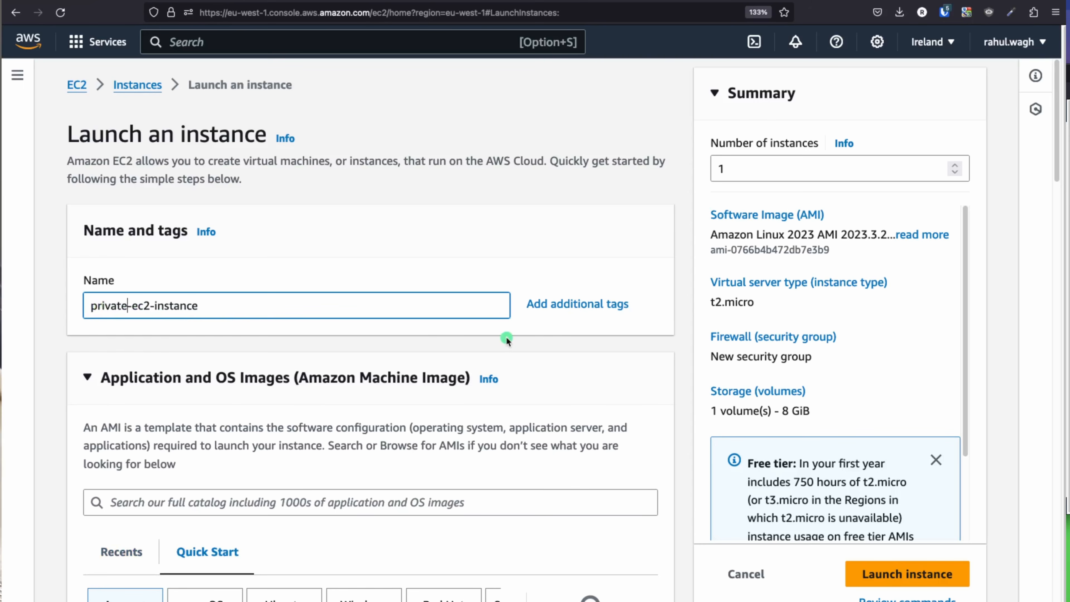
pyautogui.scroll(-6, 506, 336)
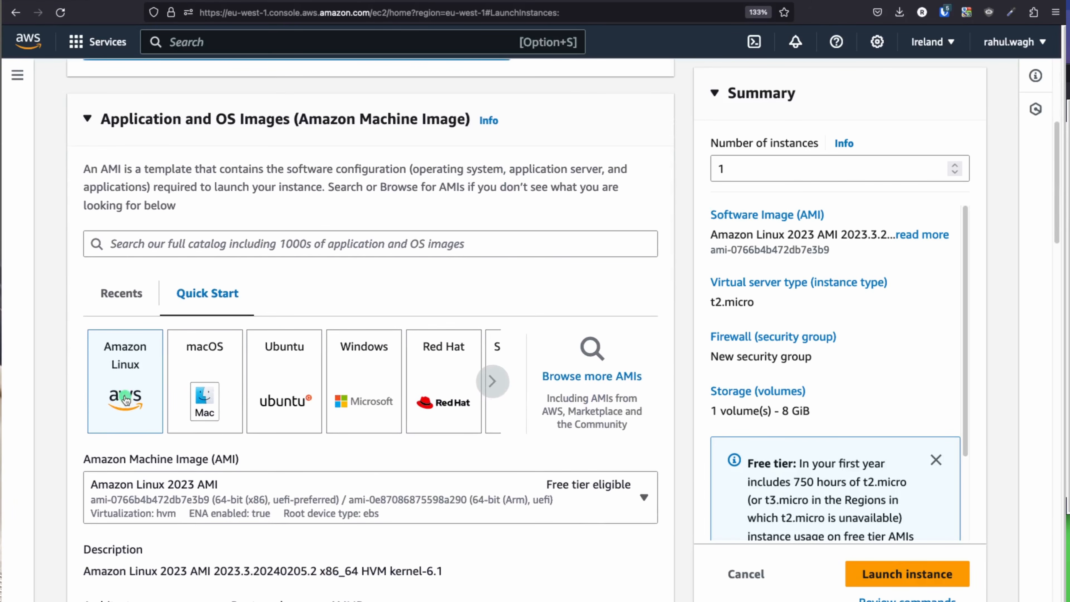
# Step: Select the vpc-ednpoint-demo-keys key pair, keeping Amazon Linux 2023 and t2.micro
pyautogui.scroll(-5, 125, 398)
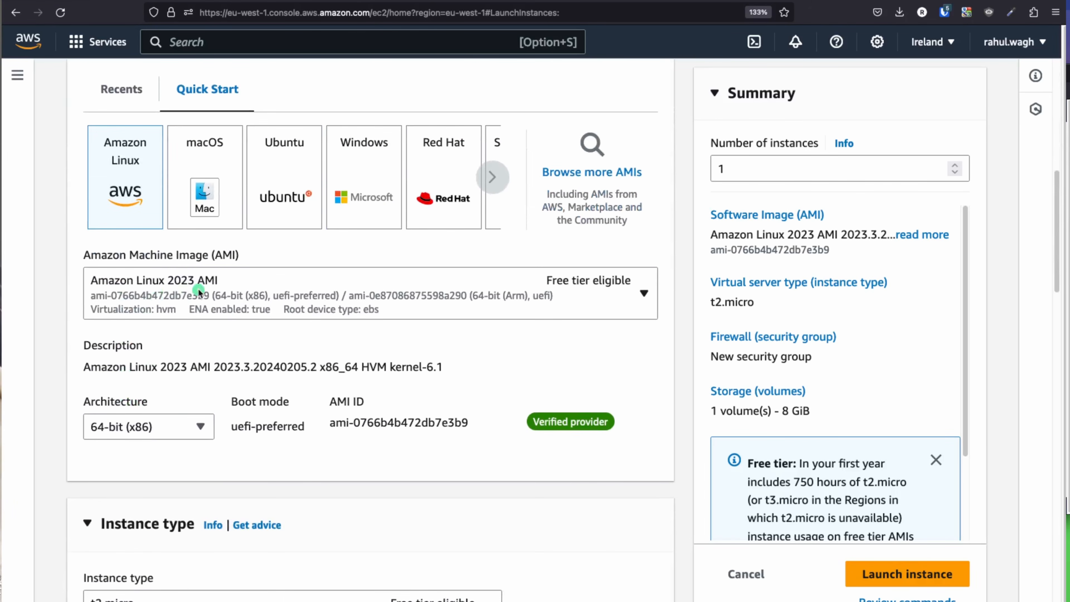
pyautogui.scroll(-1, 236, 360)
pyautogui.scroll(-4, 244, 360)
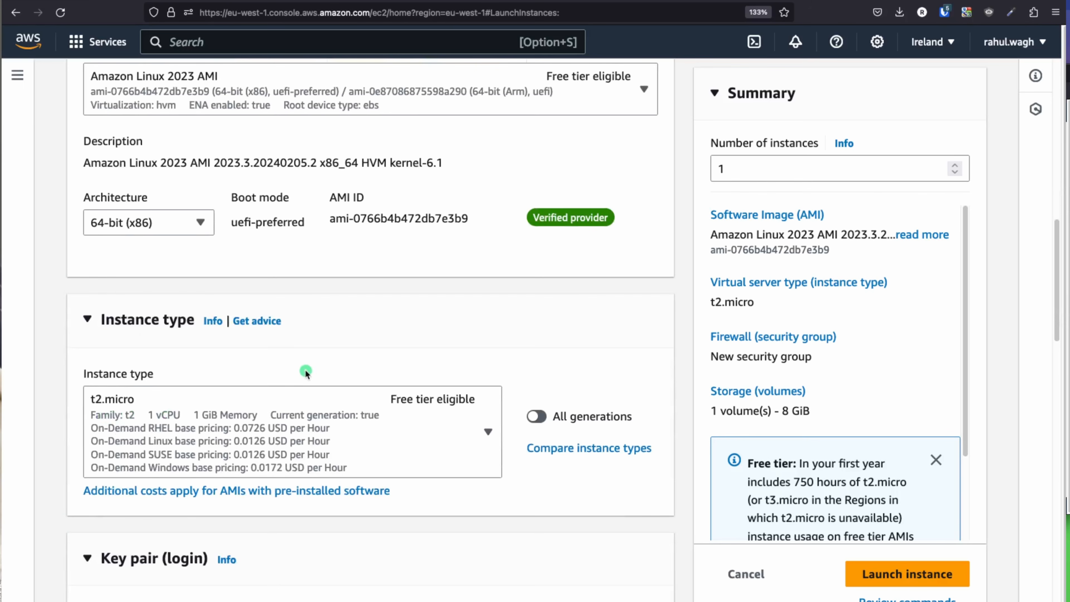
pyautogui.scroll(-7, 305, 370)
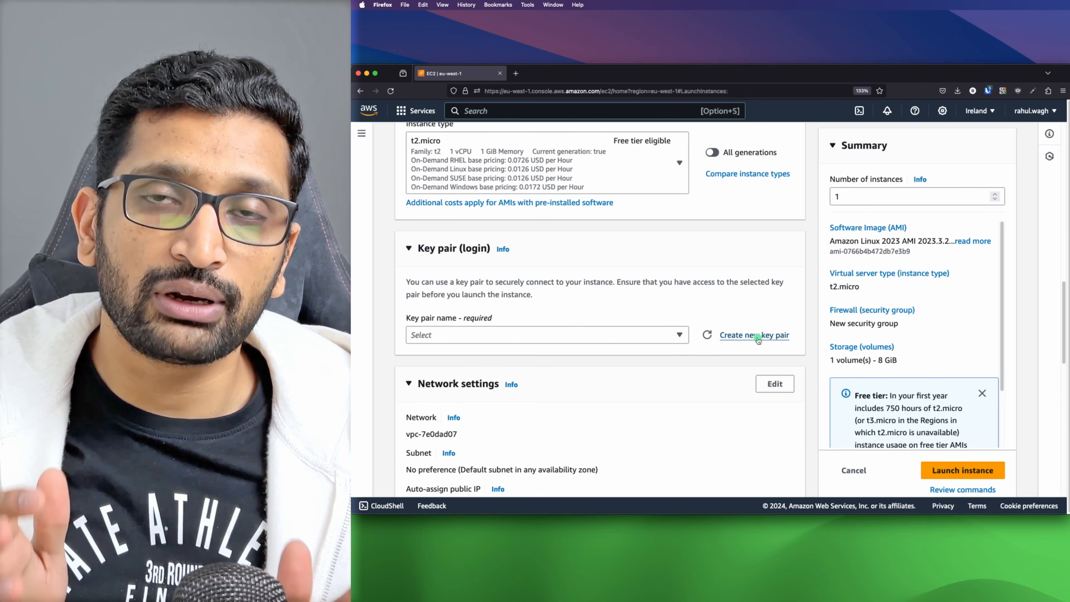
pyautogui.click(506, 335)
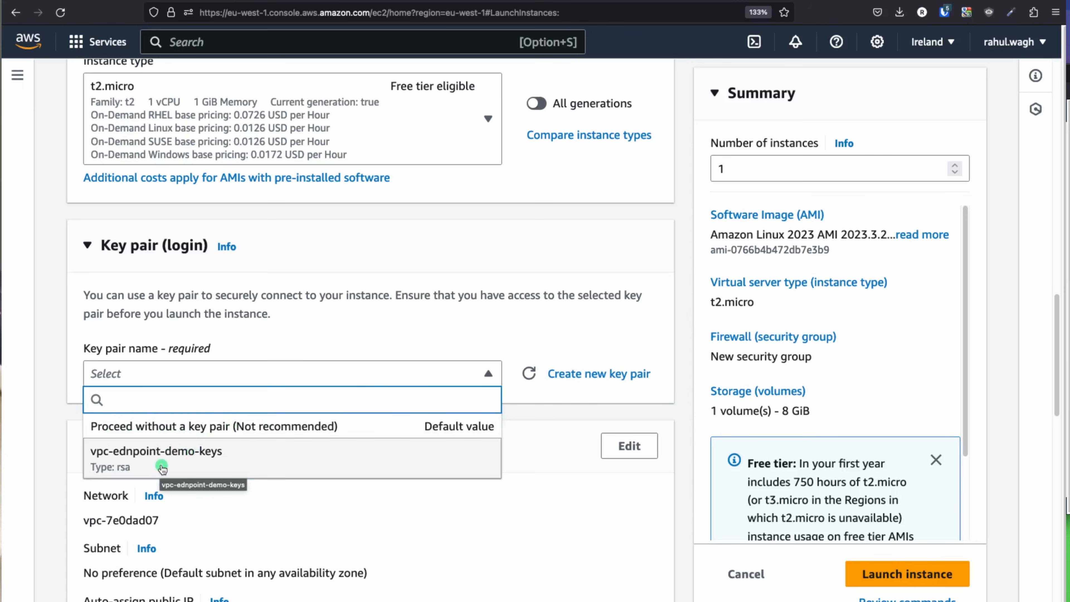
pyautogui.click(162, 467)
pyautogui.scroll(-5, 362, 467)
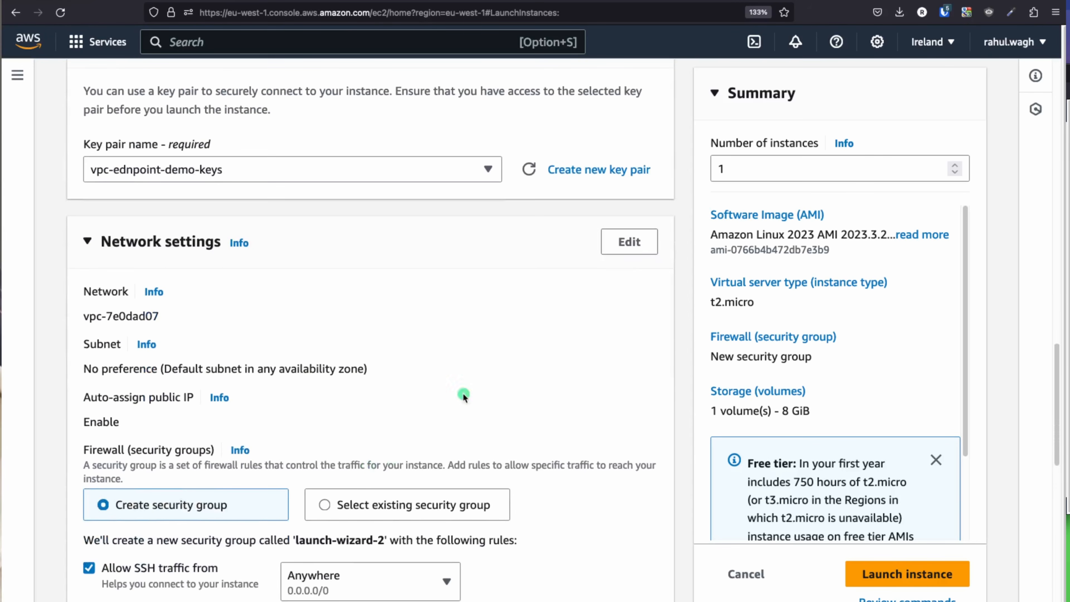
# Step: Place the instance in demo-vpcendpoint-vpc on subnet subnet-private-demo-vpcendpoint-1a
pyautogui.click(637, 244)
pyautogui.scroll(-2, 382, 307)
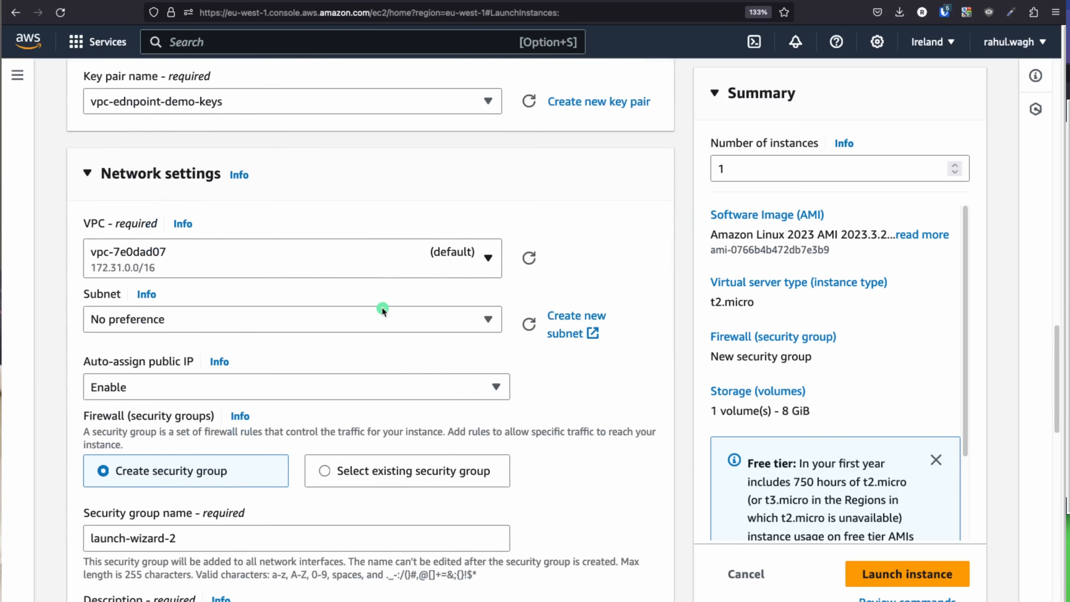
pyautogui.click(280, 256)
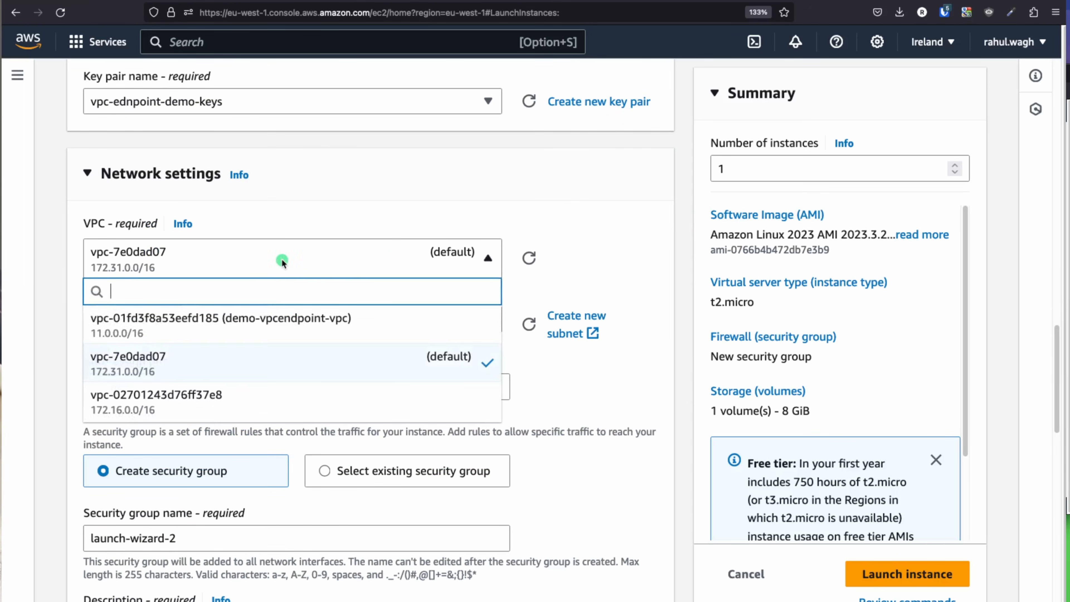
pyautogui.click(300, 330)
pyautogui.scroll(-3, 612, 277)
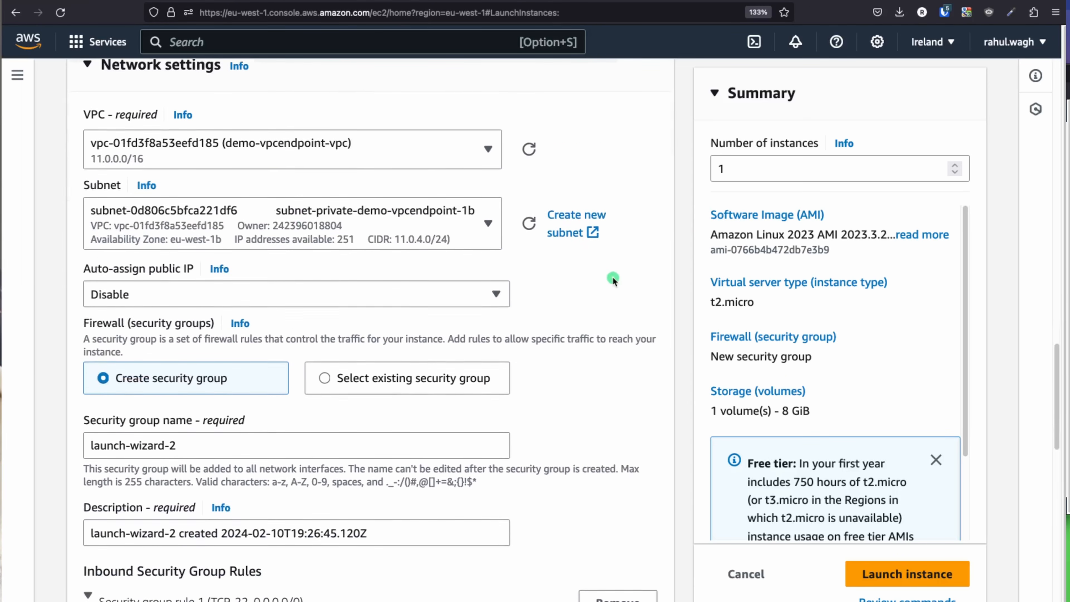
pyautogui.click(355, 218)
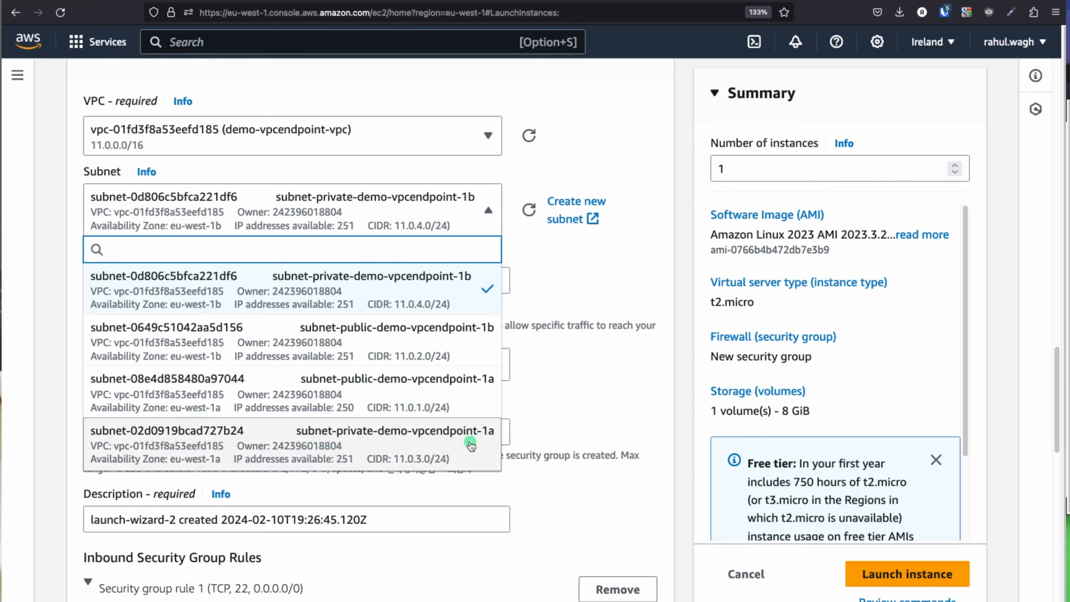
pyautogui.click(329, 450)
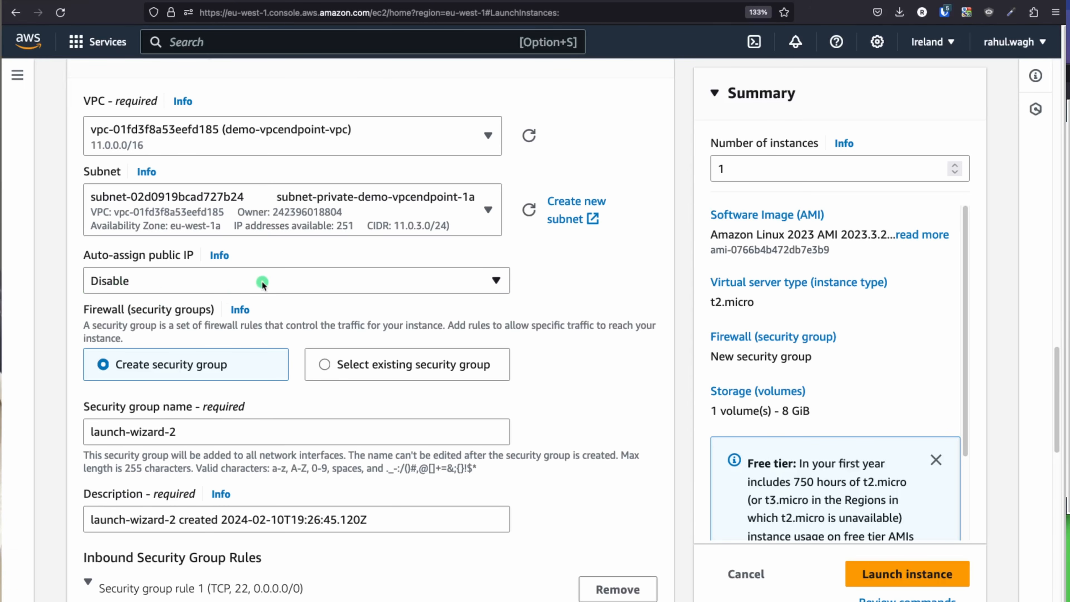
# Step: Check the VPC Endpoint diagram slide, then review the form down to the 8 GiB gp3 storage
pyautogui.scroll(-5, 262, 284)
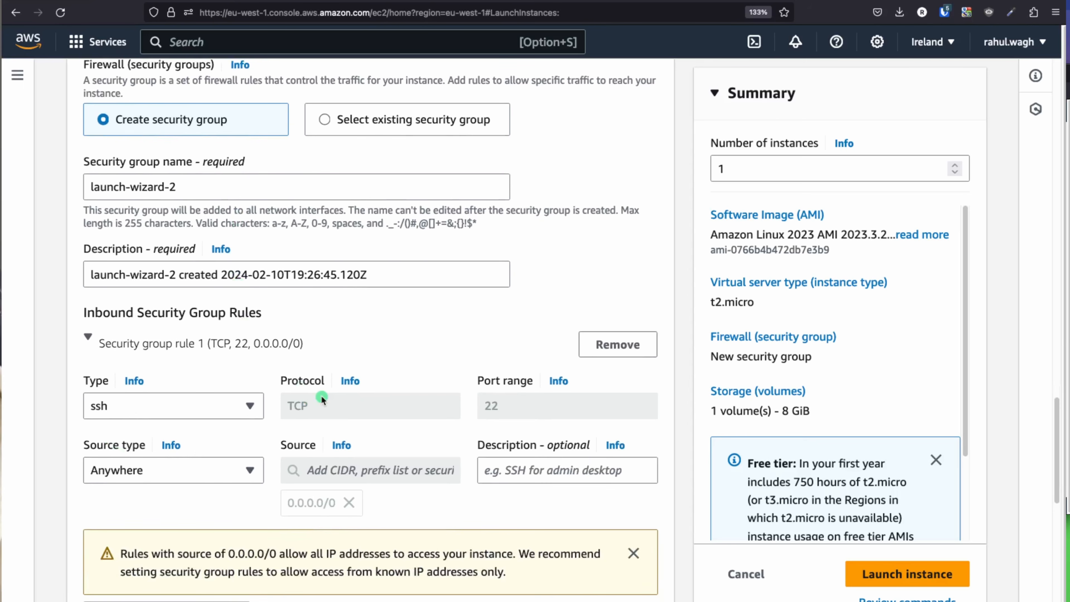
pyautogui.press('super+Tab')
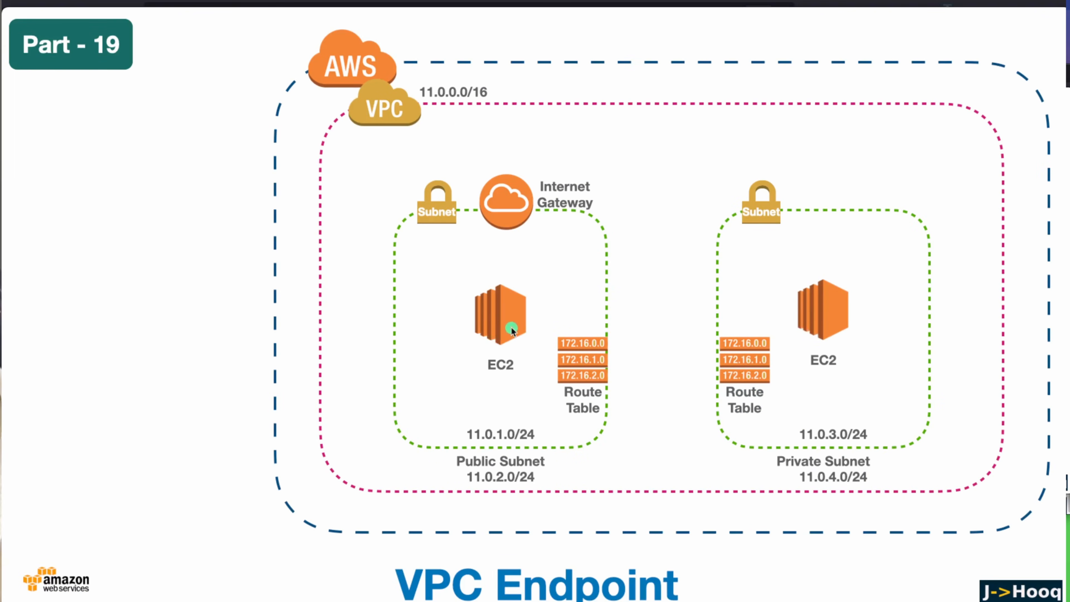
pyautogui.press('super+Tab')
pyautogui.scroll(-5, 525, 395)
pyautogui.scroll(-5, 525, 395)
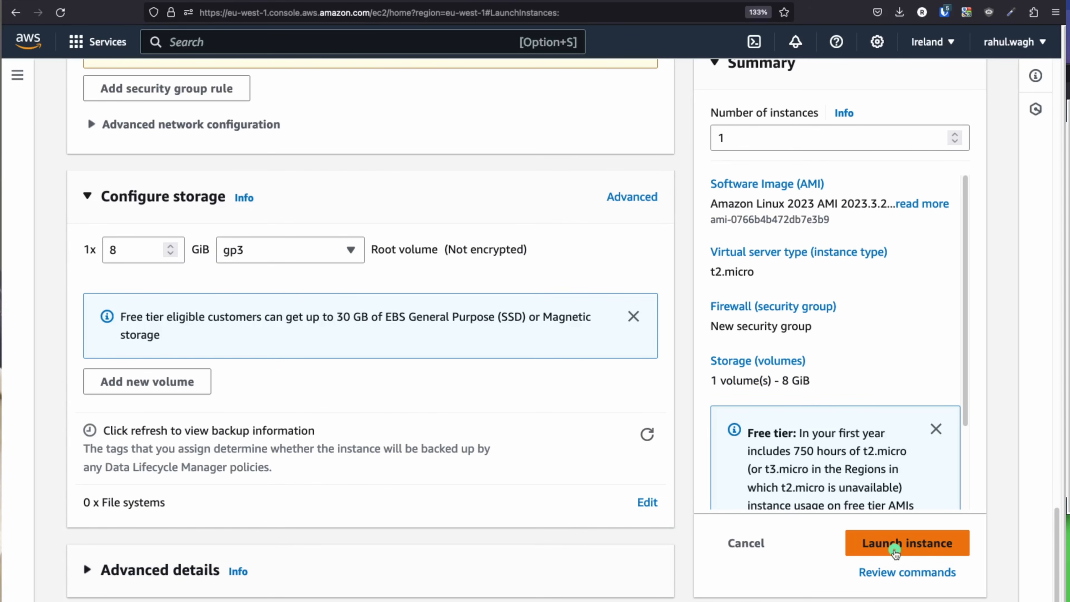
# Step: Launch private-ec2-instance and list it with all instances until it shows Running
pyautogui.click(895, 548)
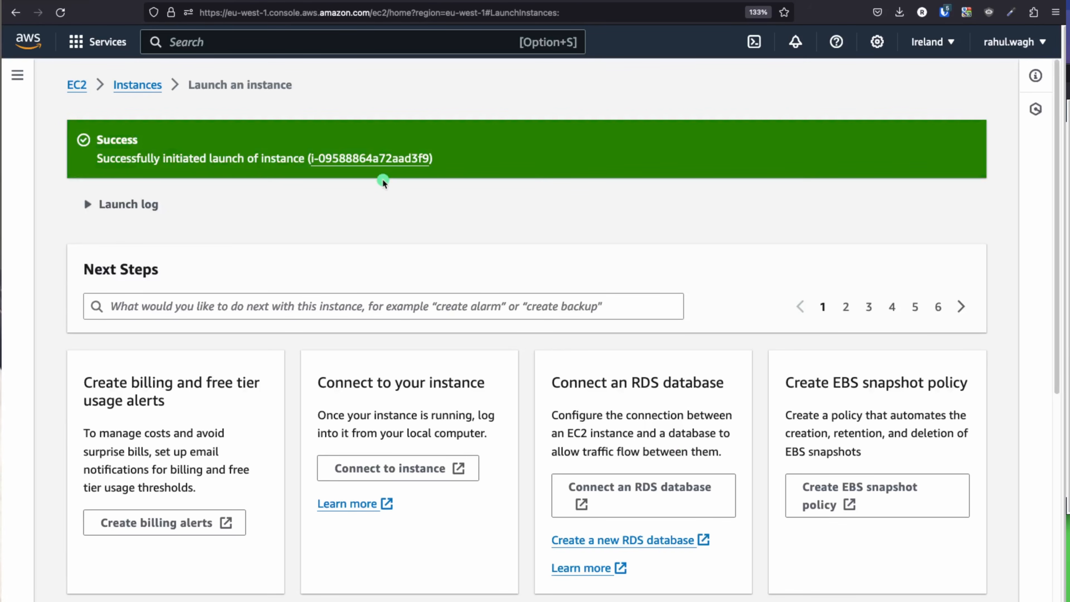
pyautogui.click(372, 160)
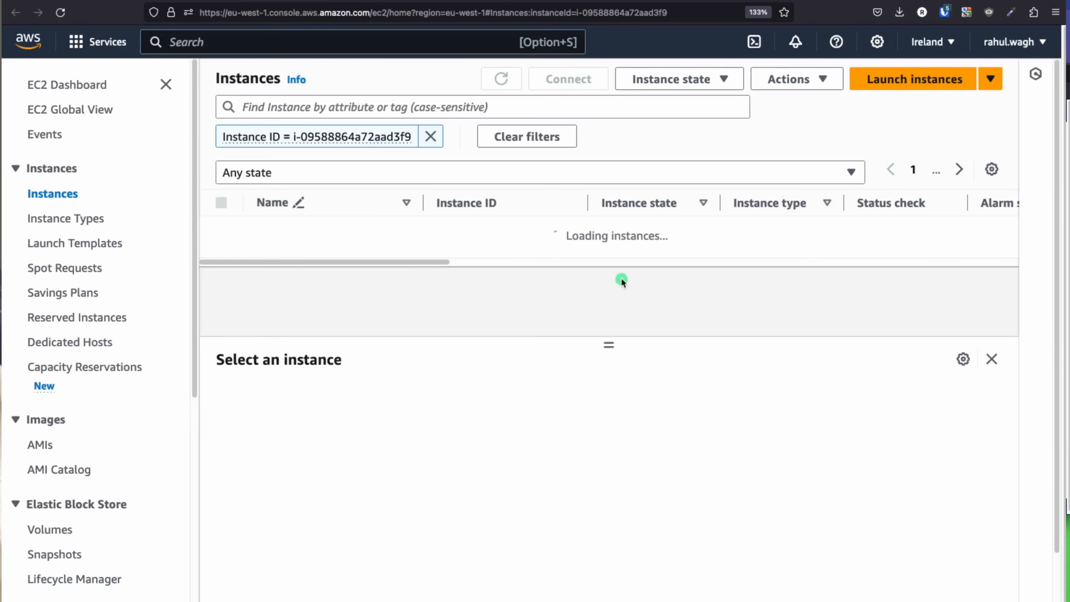
pyautogui.click(430, 136)
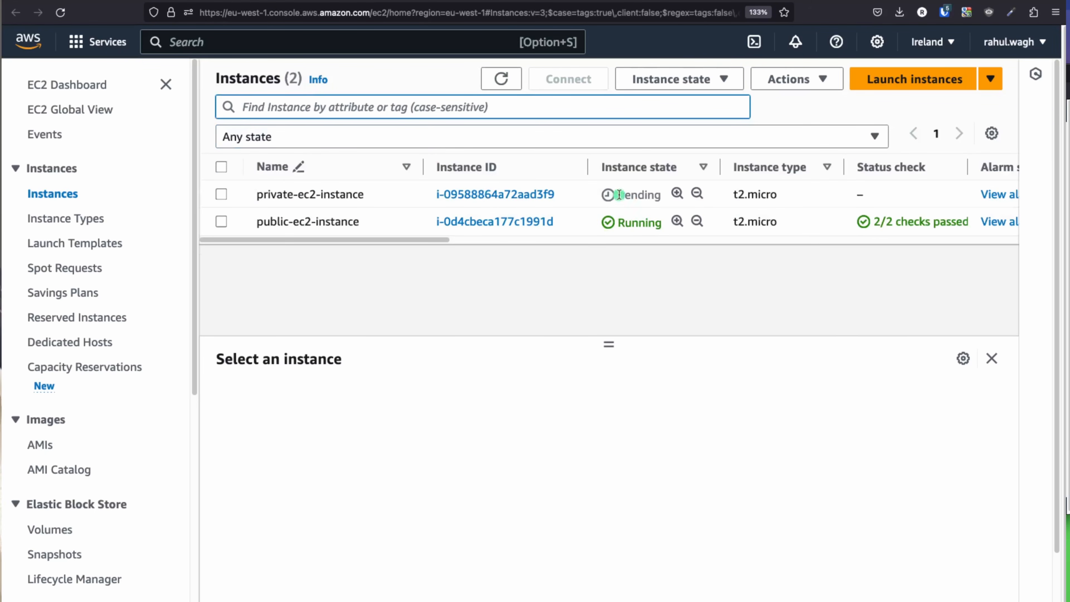
pyautogui.moveTo(665, 198); pyautogui.dragTo(604, 195)
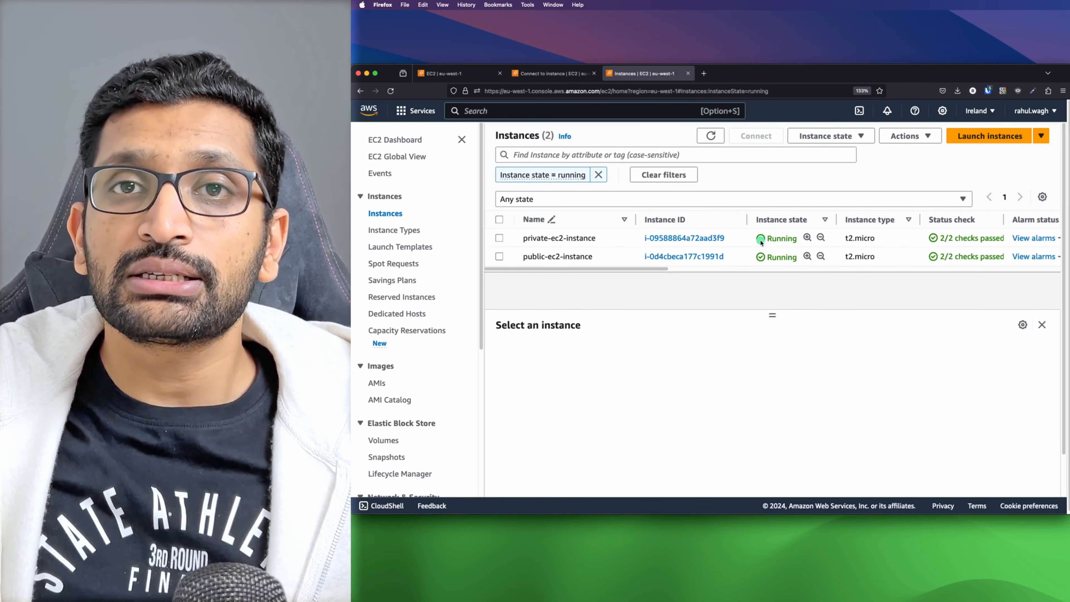
# Step: Copy private-ec2-instance's private IPv4 11.0.3.40 and view its SSH client connection instructions
pyautogui.click(684, 238)
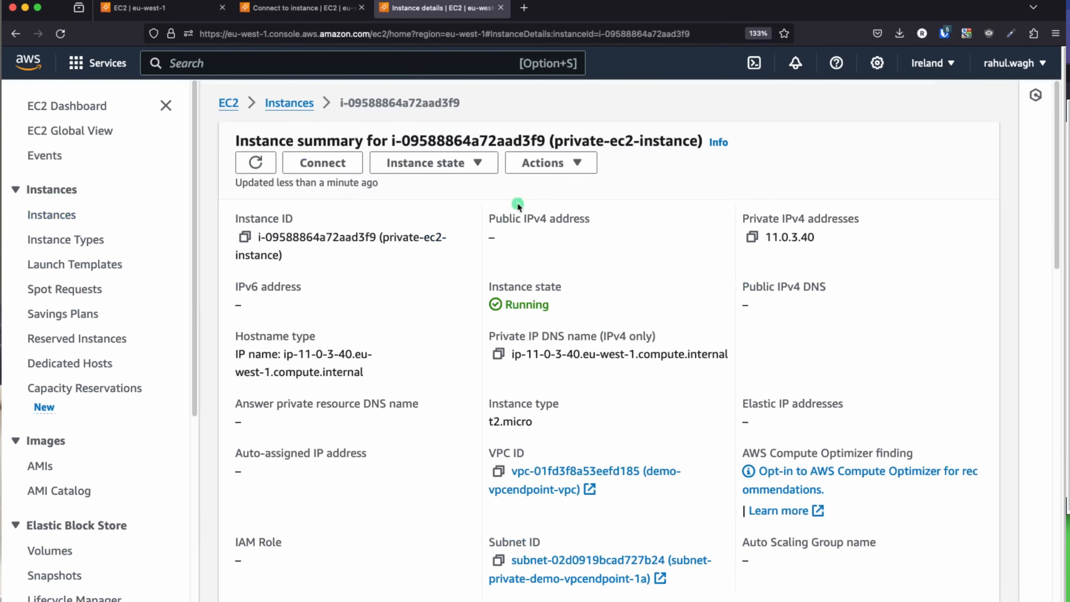
pyautogui.click(752, 239)
pyautogui.click(327, 163)
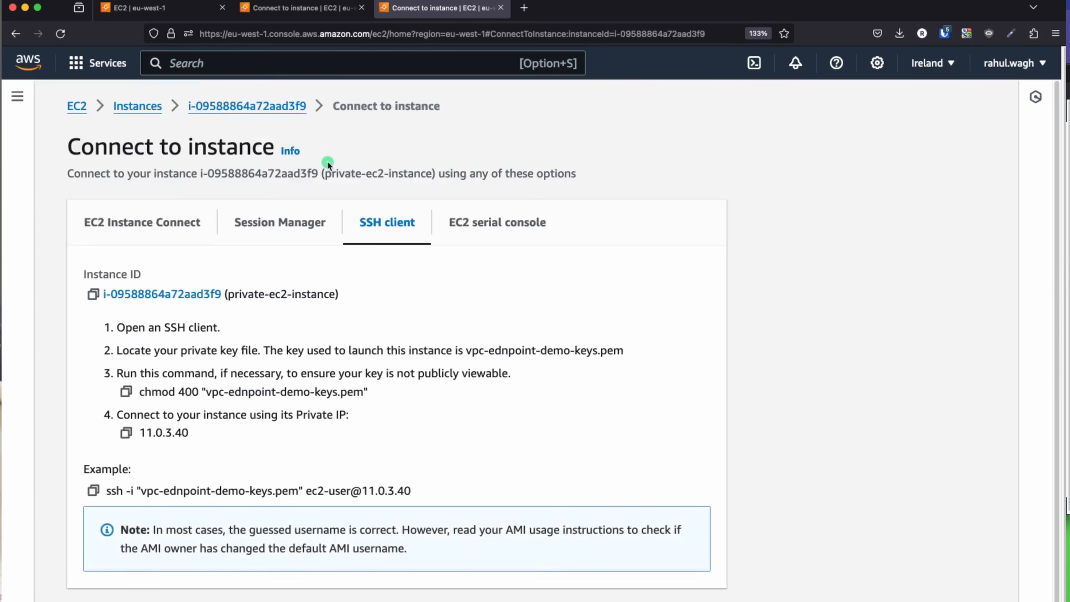
pyautogui.scroll(-1, 258, 418)
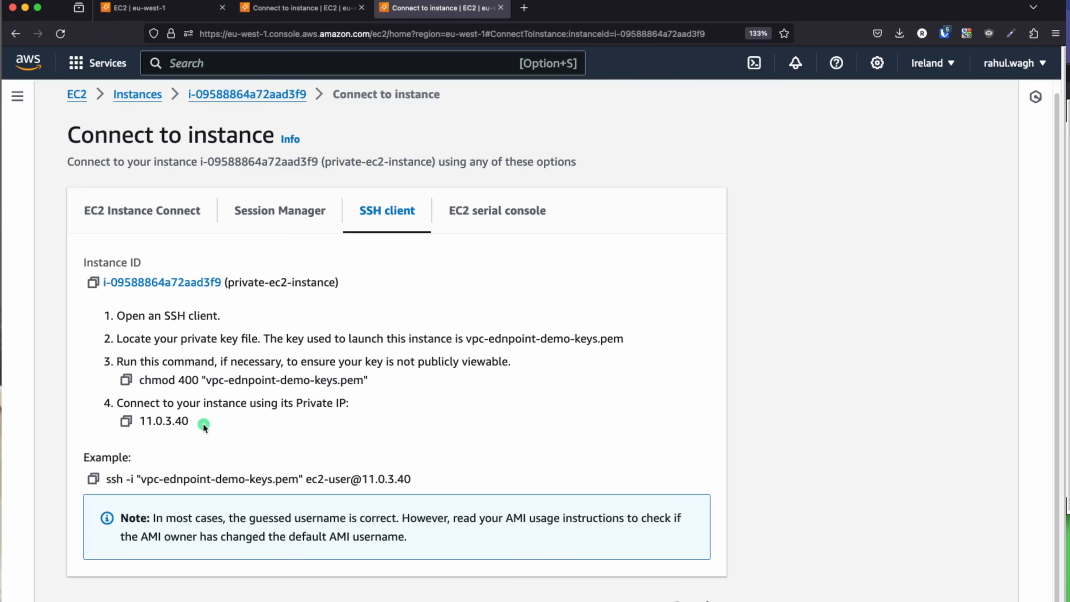
# Step: Glance at the VPC diagram slide, then bring the public instance's iTerm2 shell forward
pyautogui.press('super+Tab')
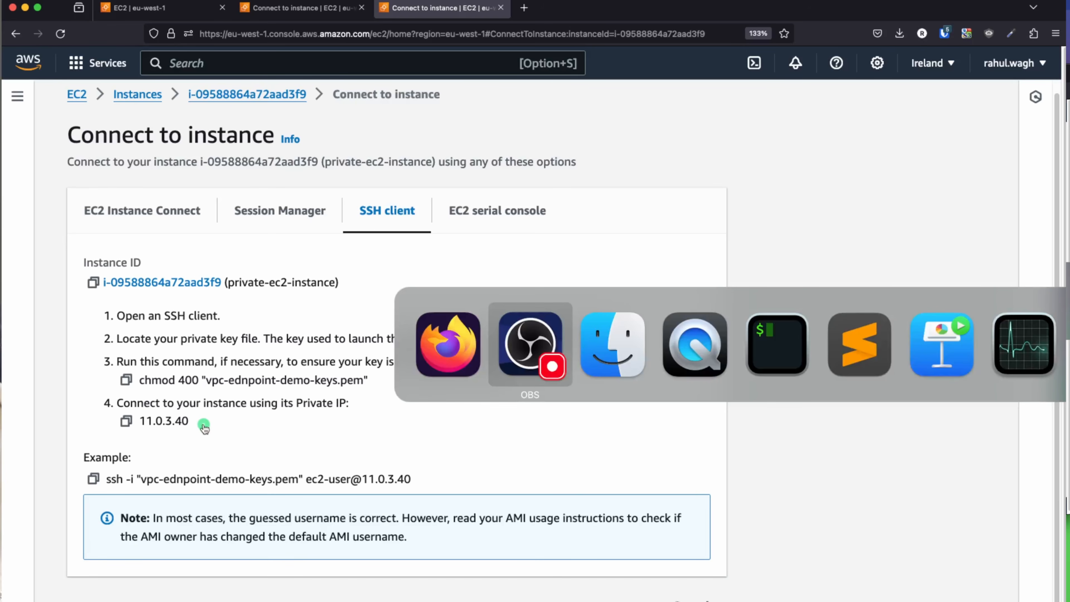
pyautogui.press('super+Tab')
pyautogui.press('super+Tab')
pyautogui.press('super+Tab')
pyautogui.press('super+Tab')
pyautogui.press('super+Tab')
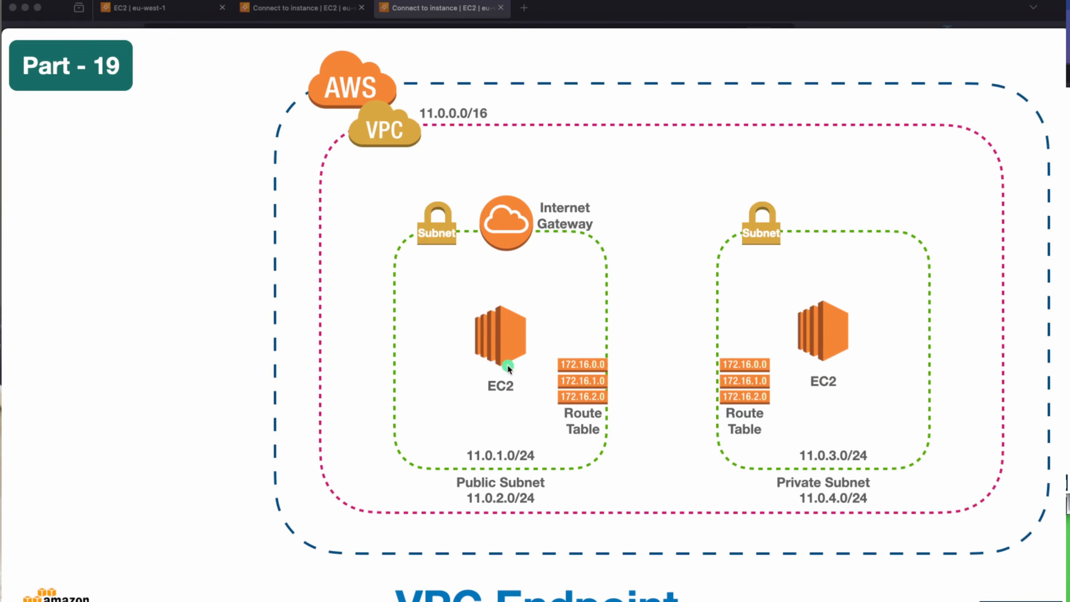
pyautogui.press('super+Tab')
pyautogui.press('super+Tab')
pyautogui.press('super+Tab')
pyautogui.press('super+Tab')
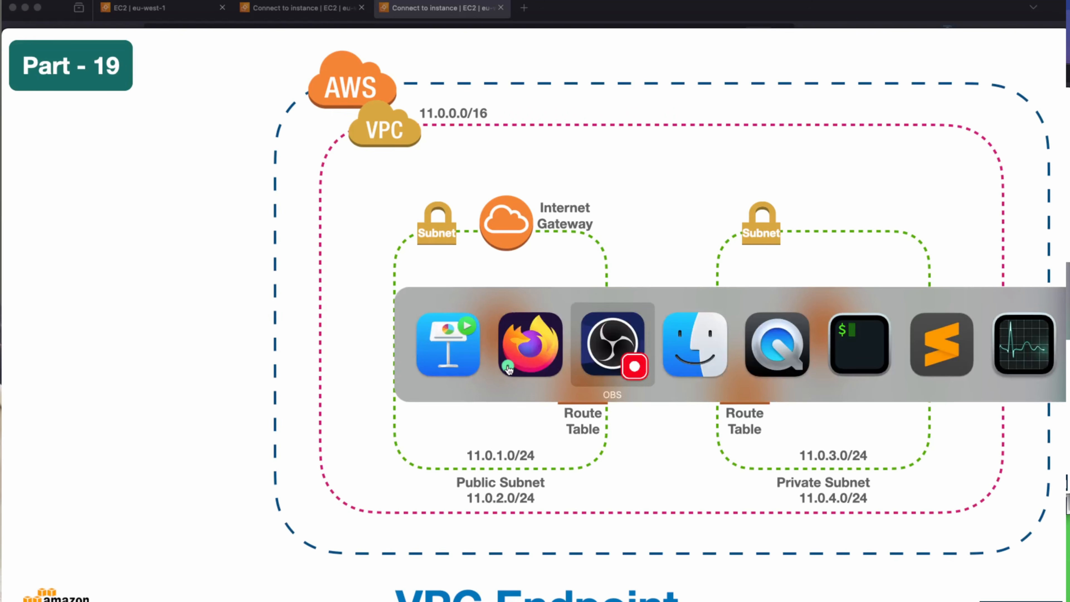
pyautogui.press('super+Tab')
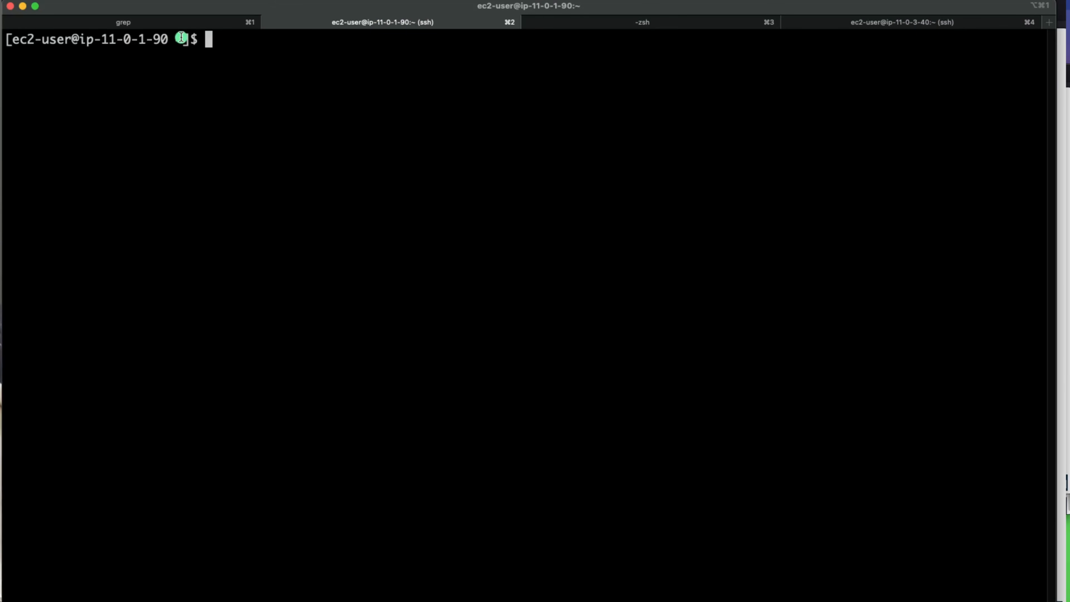
# Step: Match the shell's host name to public-ec2-instance's private IP 11.0.1.90, then show the diagram slide
pyautogui.moveTo(182, 39); pyautogui.dragTo(90, 33)
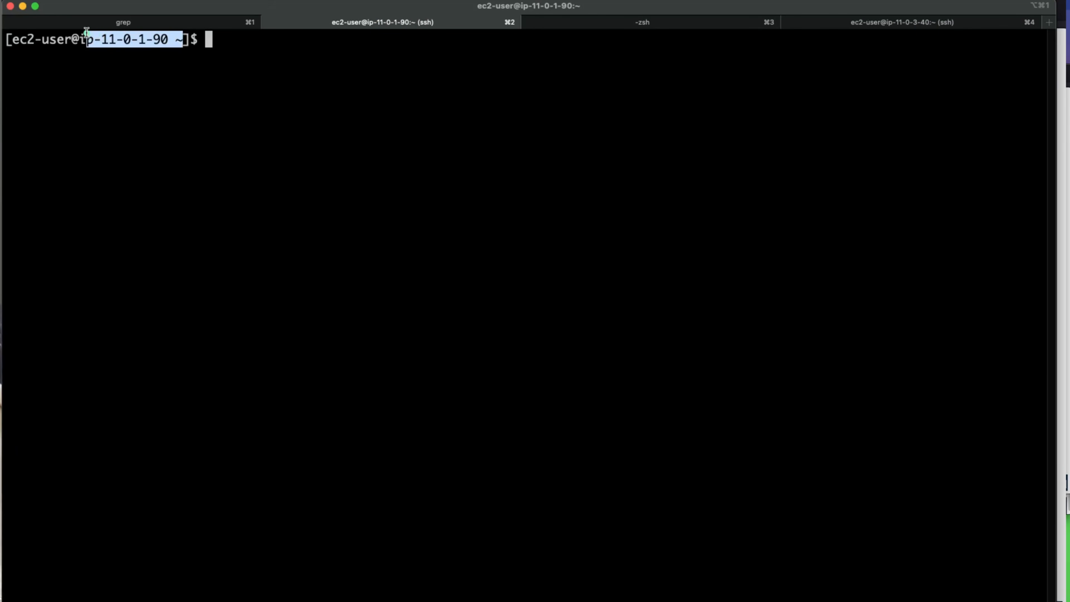
pyautogui.press('super+Tab')
pyautogui.press('super+Tab')
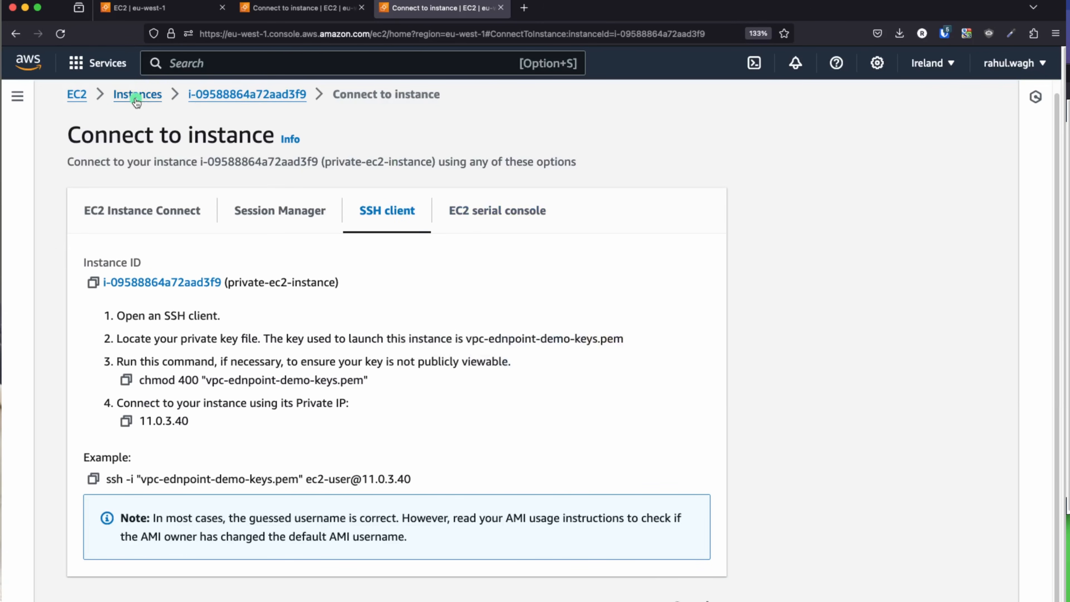
pyautogui.click(137, 101)
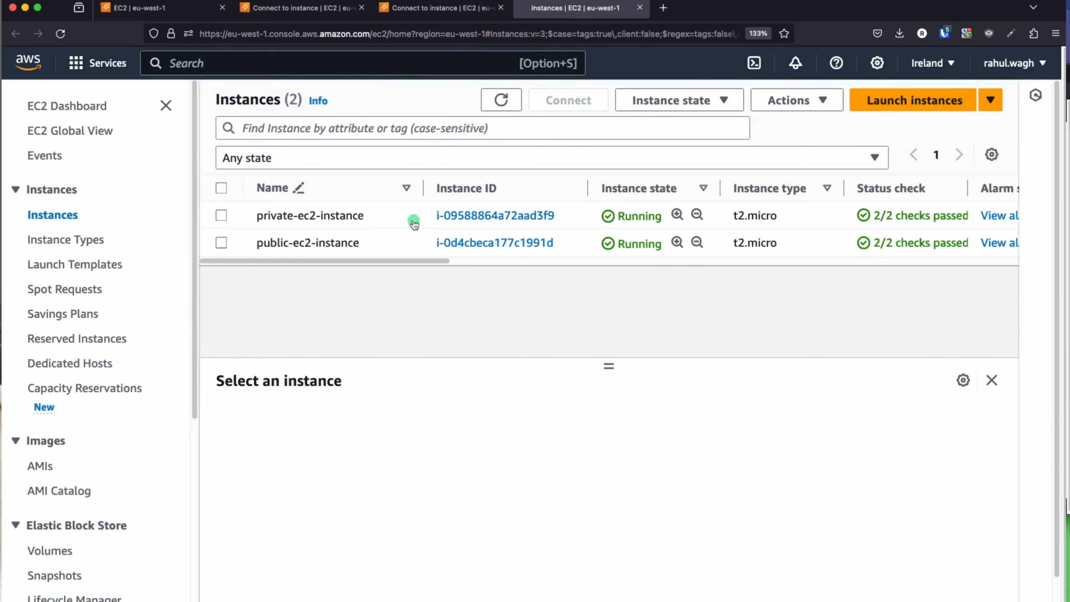
pyautogui.click(494, 244)
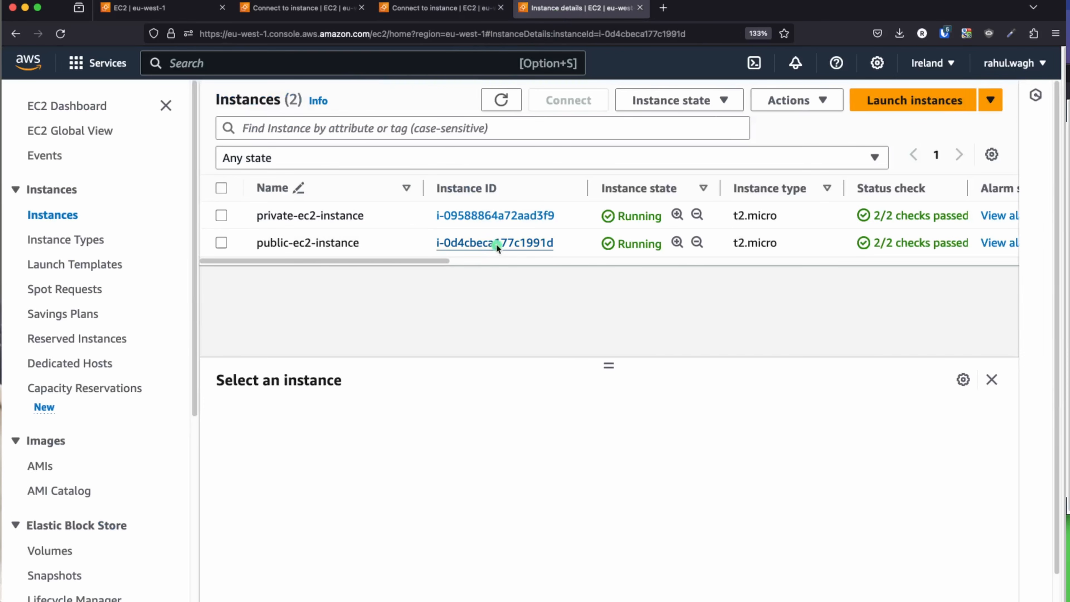
pyautogui.moveTo(823, 239); pyautogui.dragTo(768, 236)
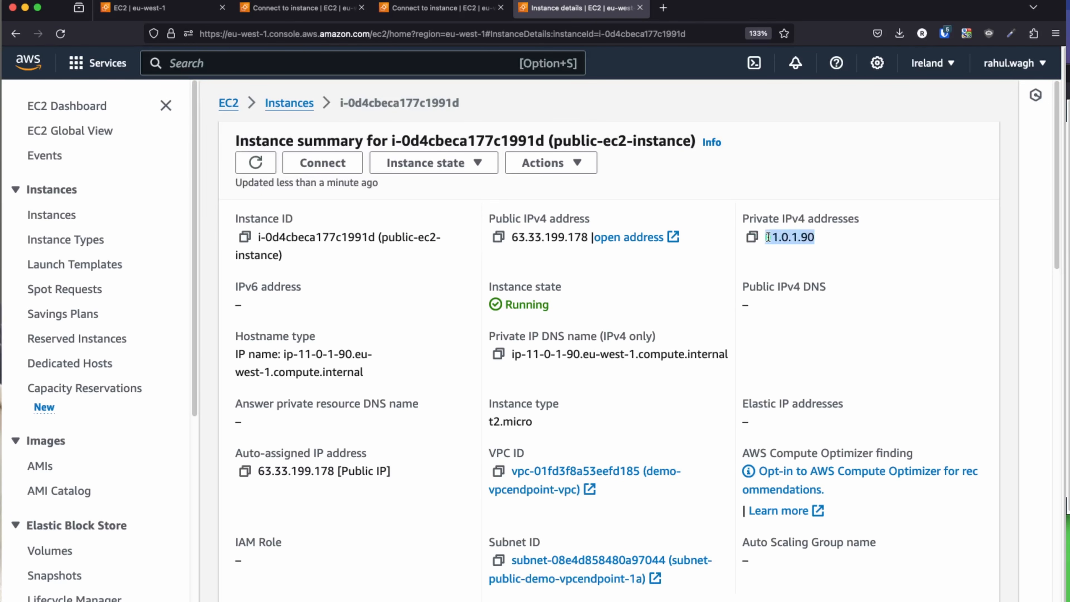
pyautogui.press('super+Tab')
pyautogui.press('super+Tab')
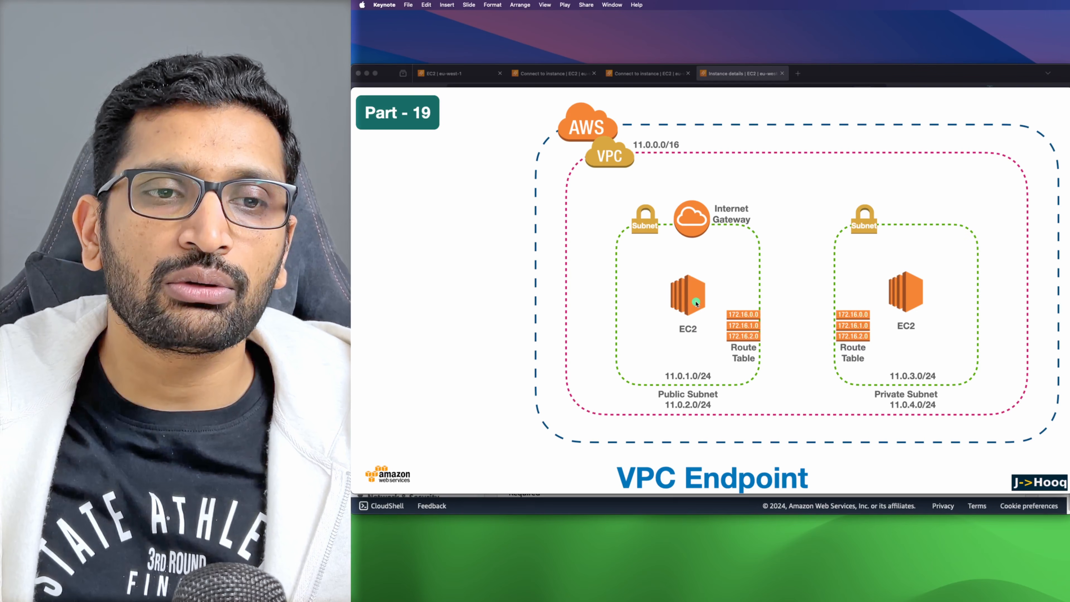
# Step: Open a new vpc-ednpoint-demo-keys.pem file in vi on the public instance
pyautogui.press('super+Tab')
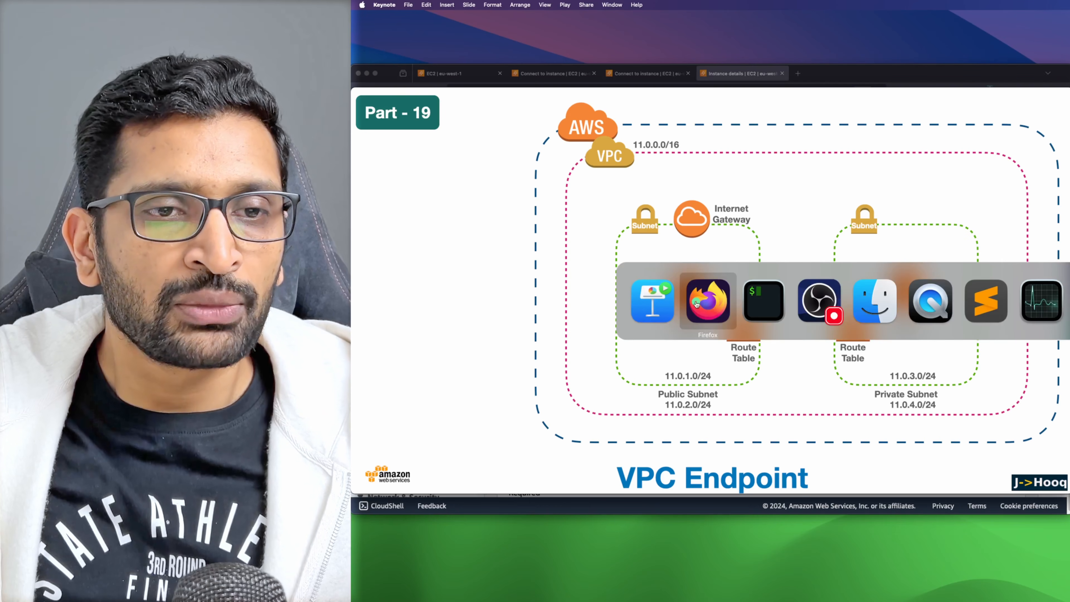
pyautogui.press('super+Tab')
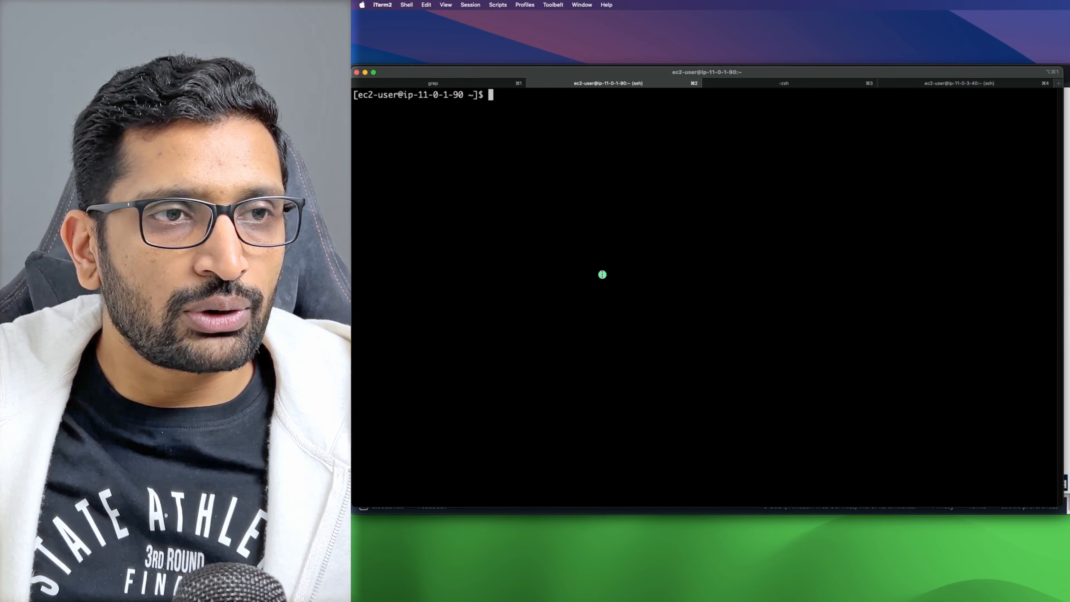
pyautogui.write('vi')
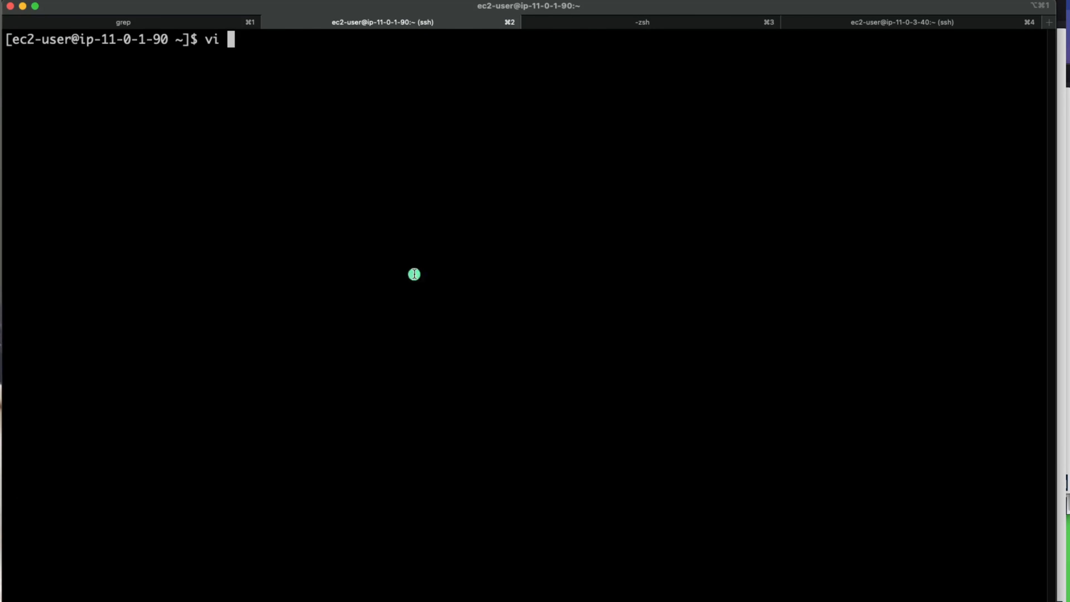
pyautogui.click(688, 24)
pyautogui.click(345, 104)
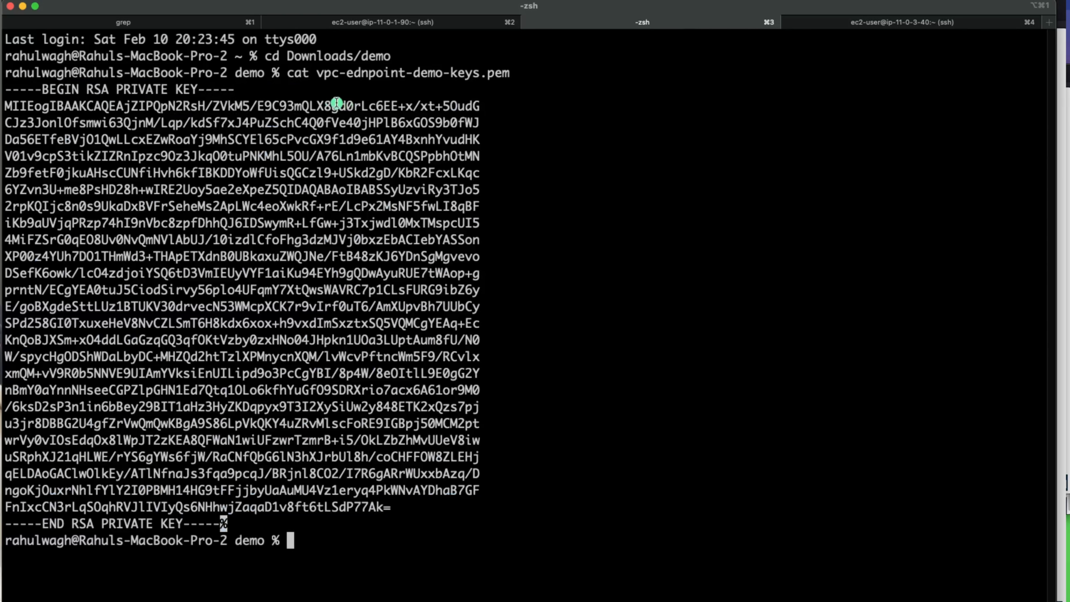
pyautogui.moveTo(320, 73); pyautogui.dragTo(495, 76)
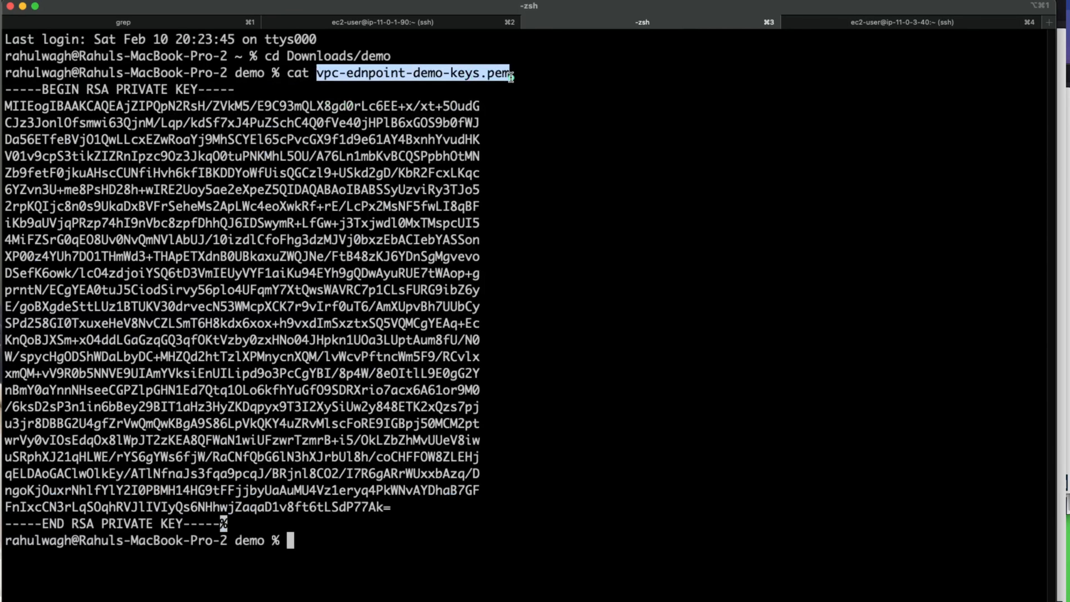
pyautogui.rightClick(499, 72)
pyautogui.click(452, 93)
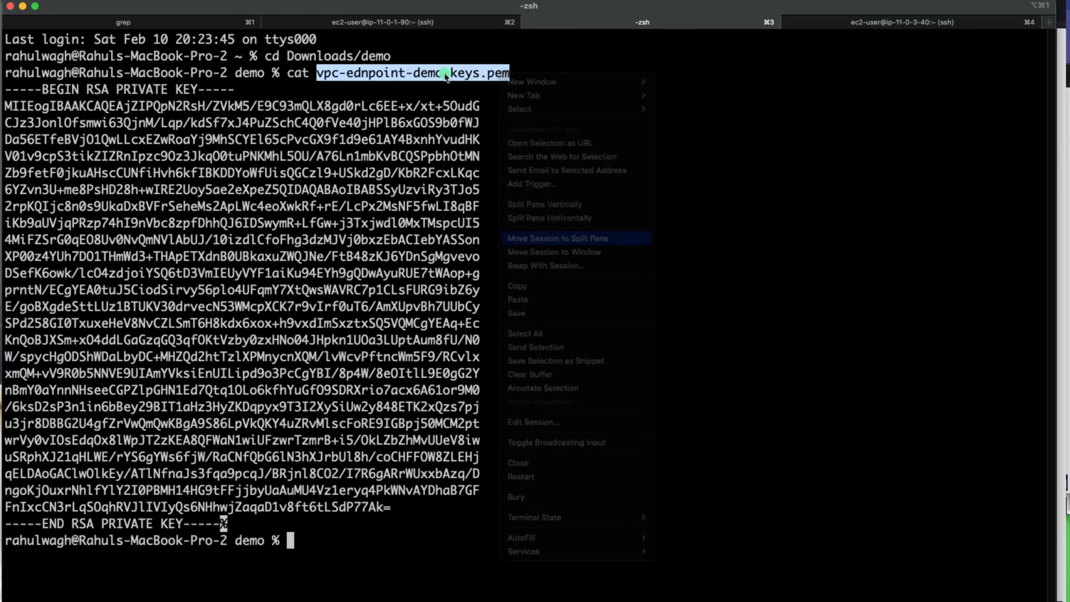
pyautogui.click(416, 26)
pyautogui.press('super+v')
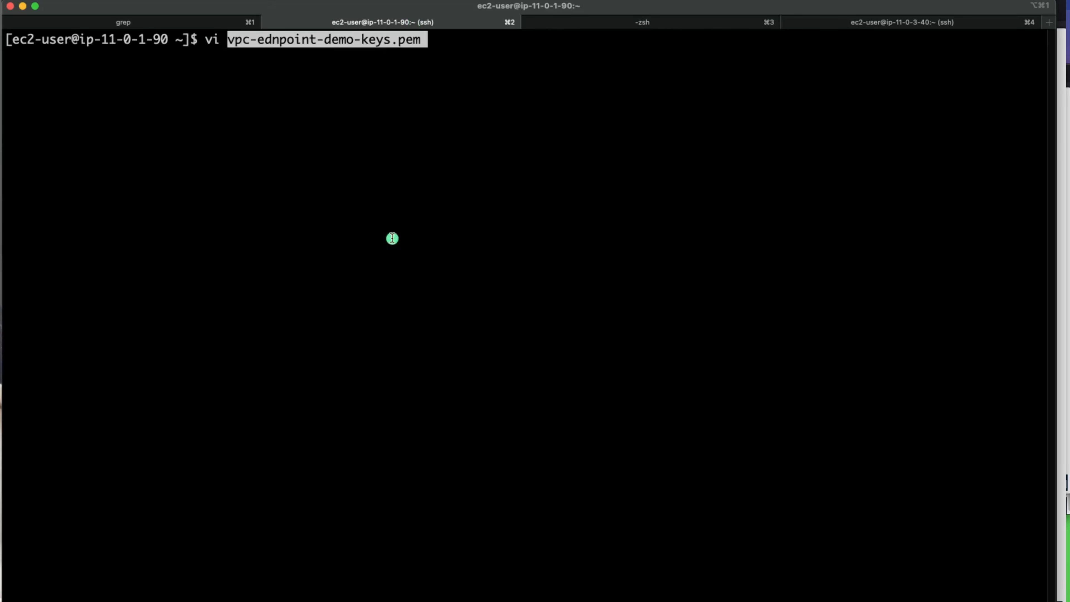
pyautogui.press('Right')
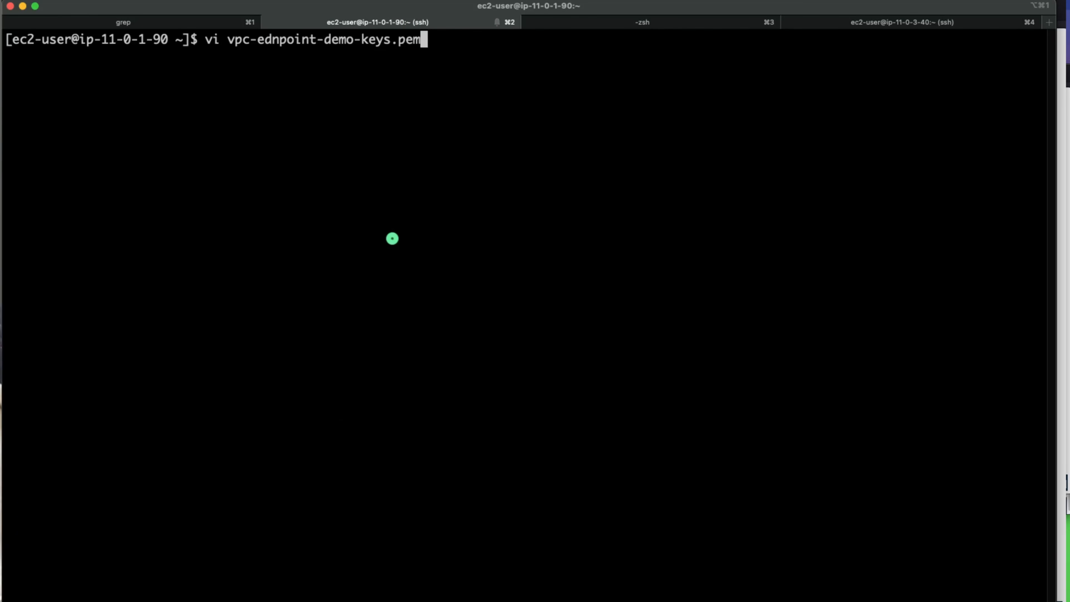
pyautogui.press('Return')
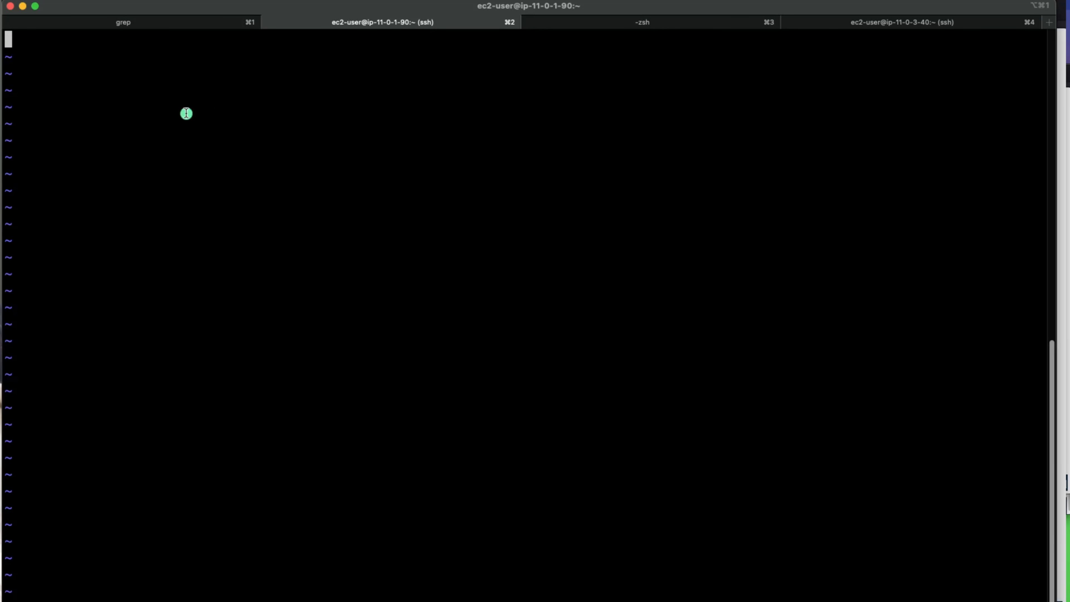
# Step: Paste the RSA private key into the file and save it with :wq
pyautogui.press('super+Tab')
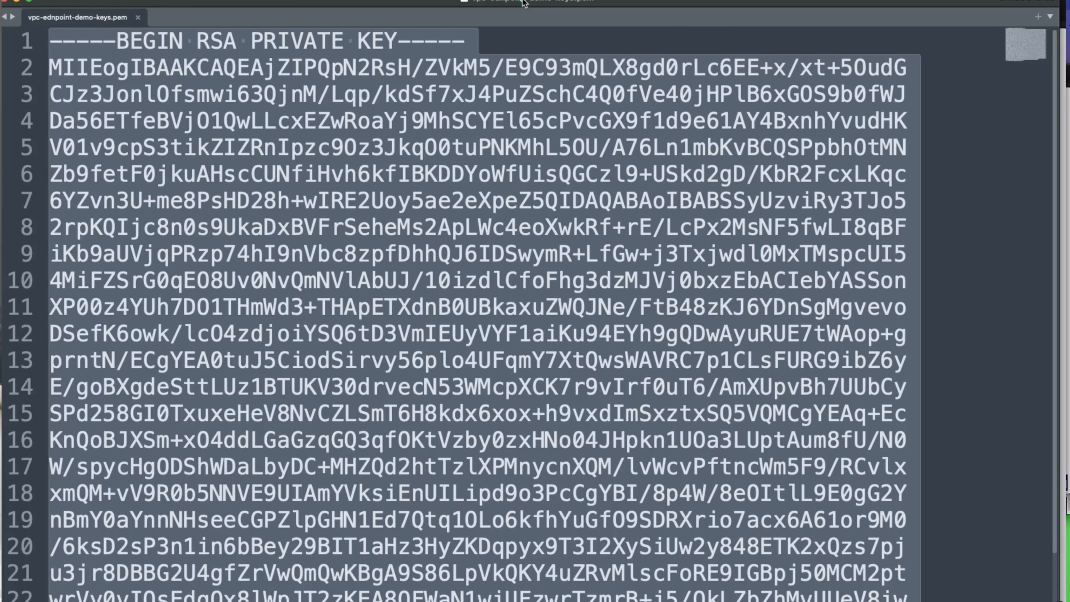
pyautogui.click(516, 170)
pyautogui.press('super+a')
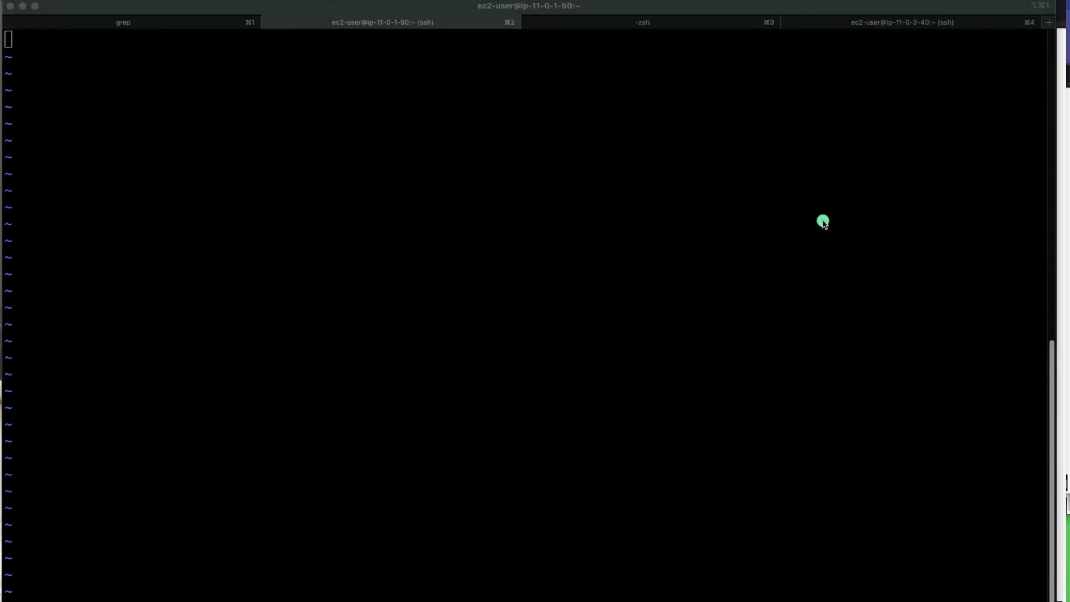
pyautogui.click(363, 197)
pyautogui.press('super+v')
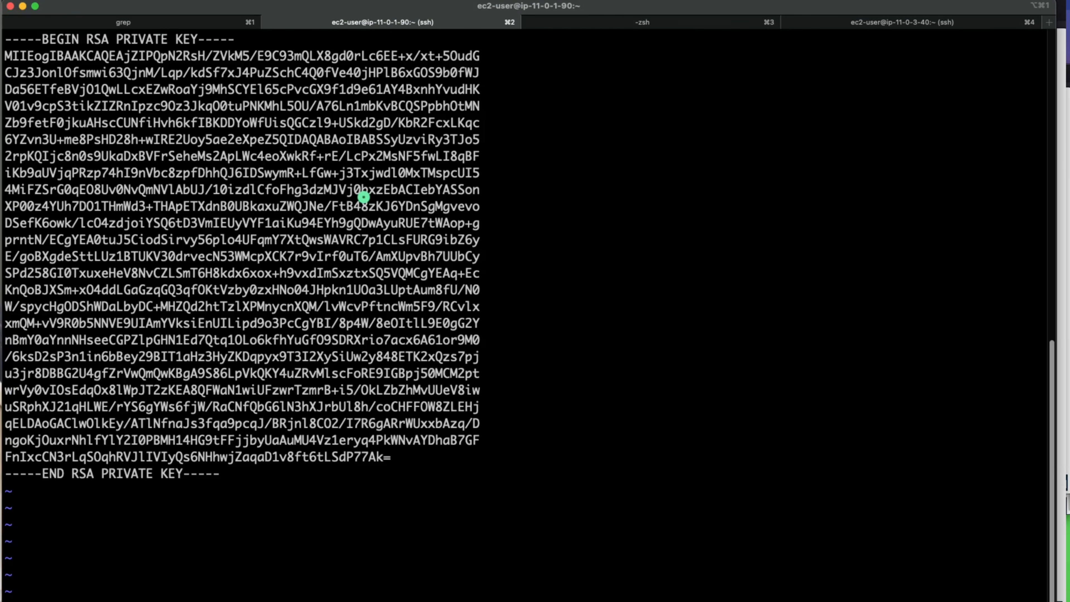
pyautogui.press('Escape')
pyautogui.write(':wq')
pyautogui.press('Return')
pyautogui.press('Return')
pyautogui.press('Return')
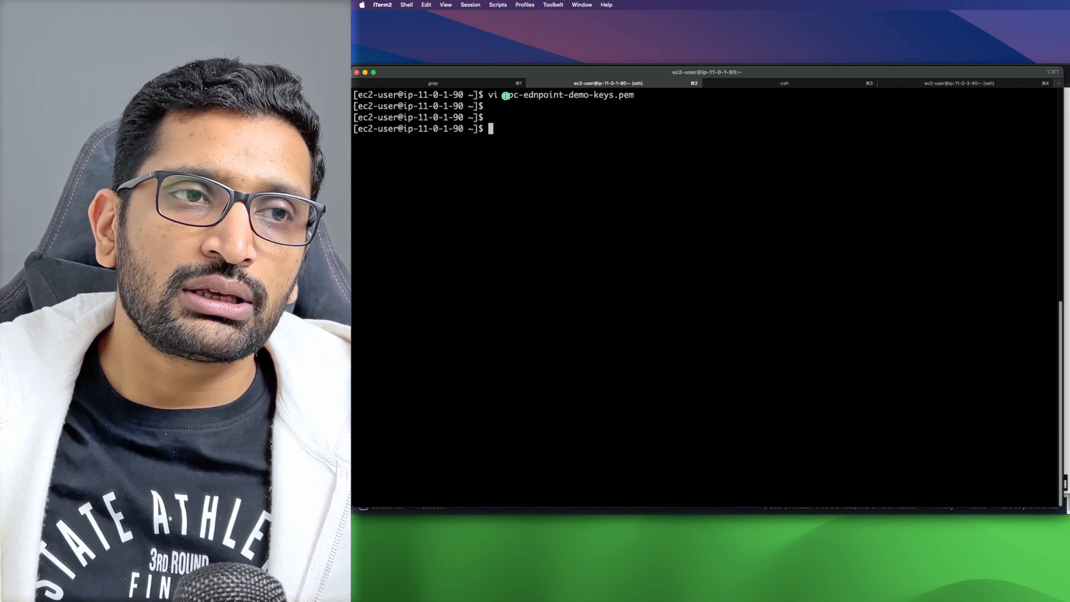
# Step: Run chmod 400 on vpc-ednpoint-demo-keys.pem
pyautogui.moveTo(227, 39); pyautogui.dragTo(447, 41)
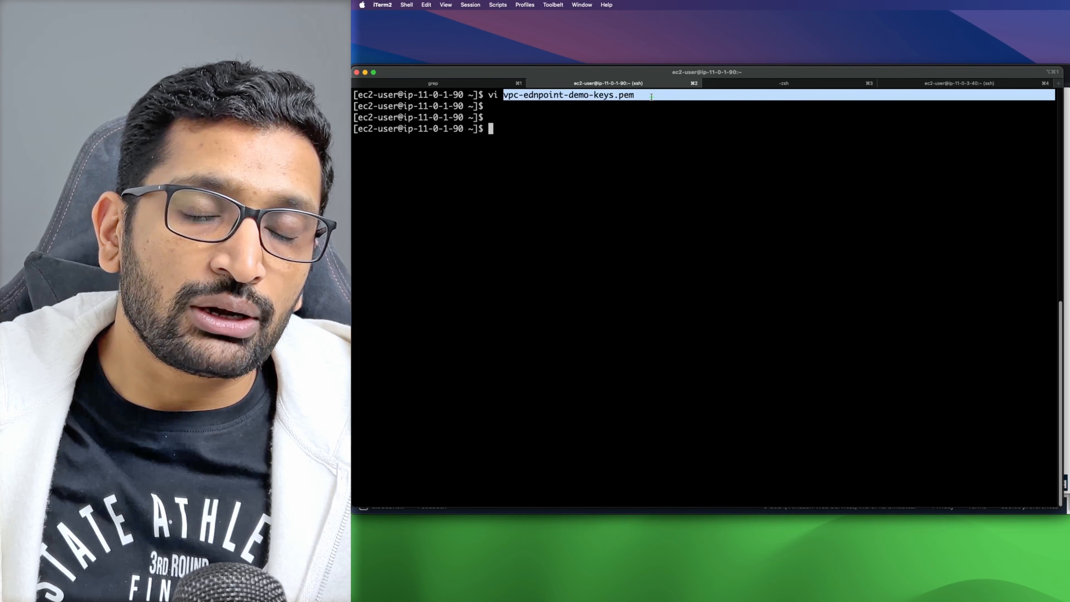
pyautogui.click(624, 163)
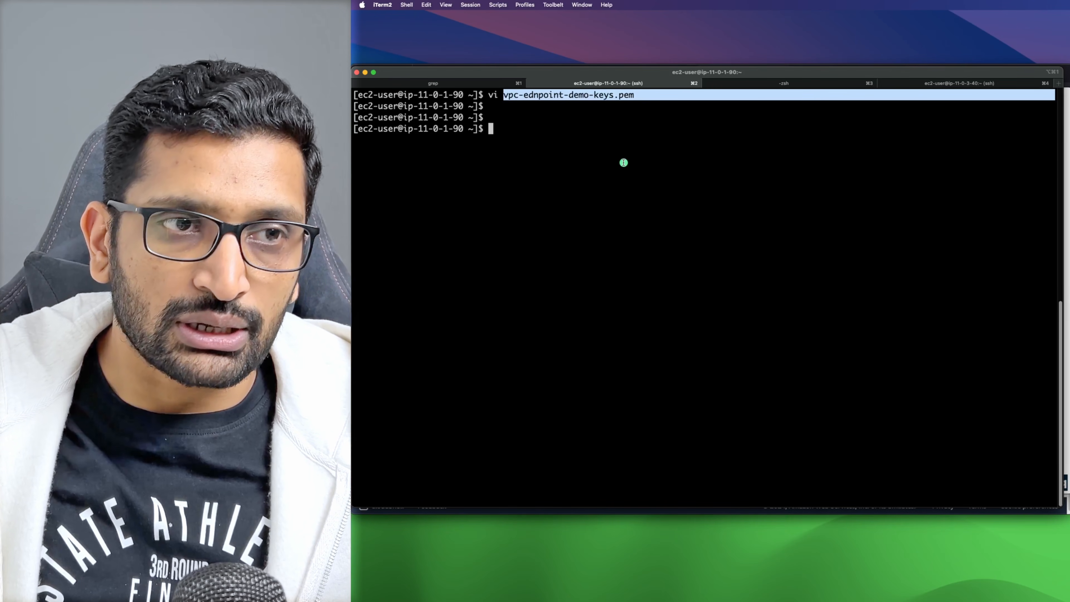
pyautogui.write('chmod 400')
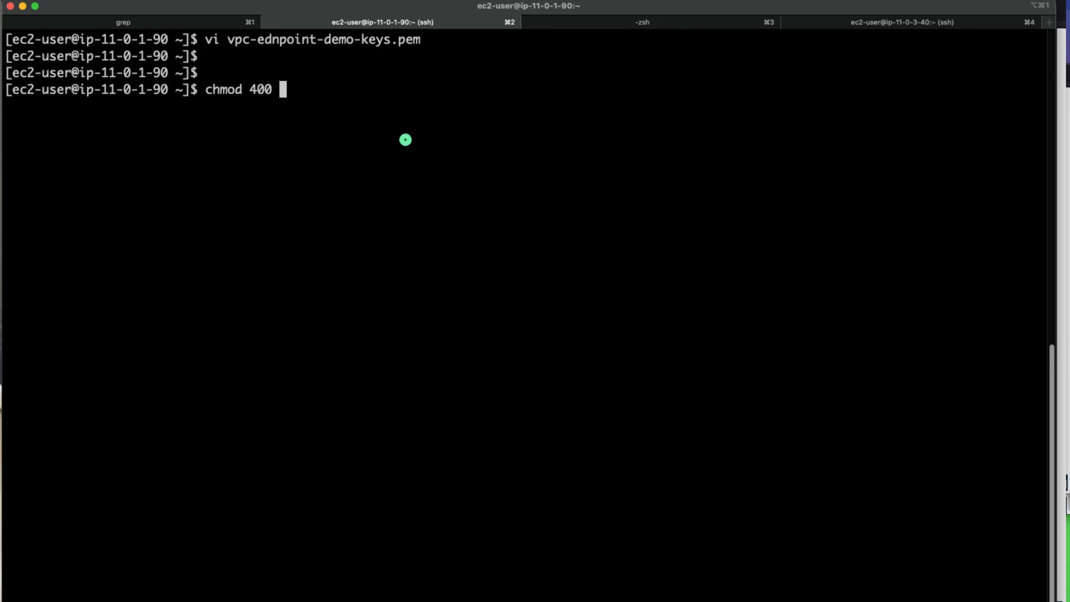
pyautogui.write(' v')
pyautogui.press('Tab')
pyautogui.press('Return')
# Step: List files with ls -lart to confirm the key's -r-------- permissions
pyautogui.write('ls -lart')
pyautogui.press('Return')
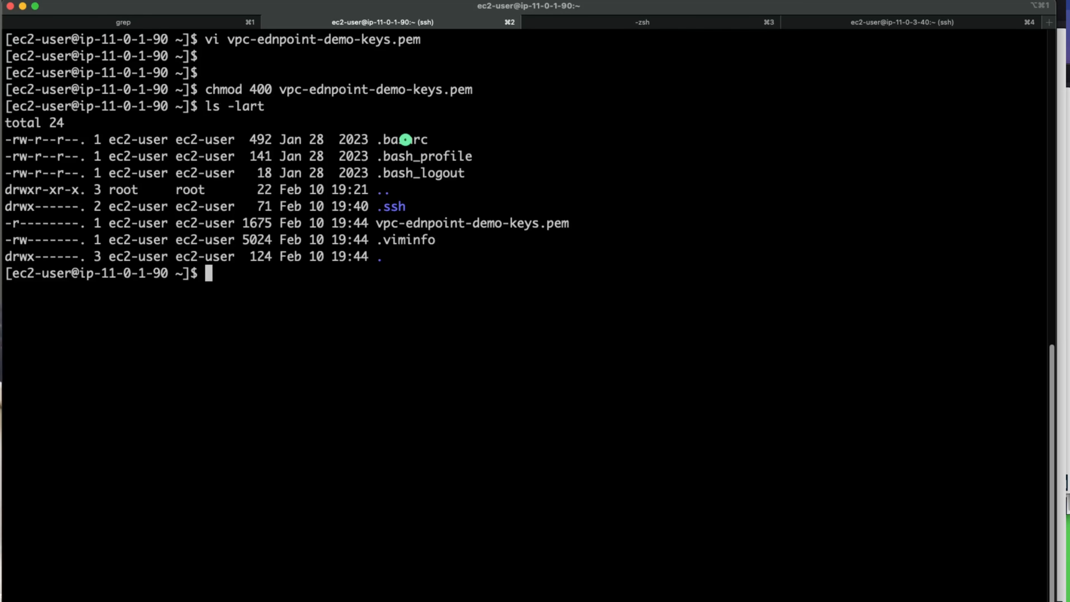
pyautogui.moveTo(586, 228); pyautogui.dragTo(5, 223)
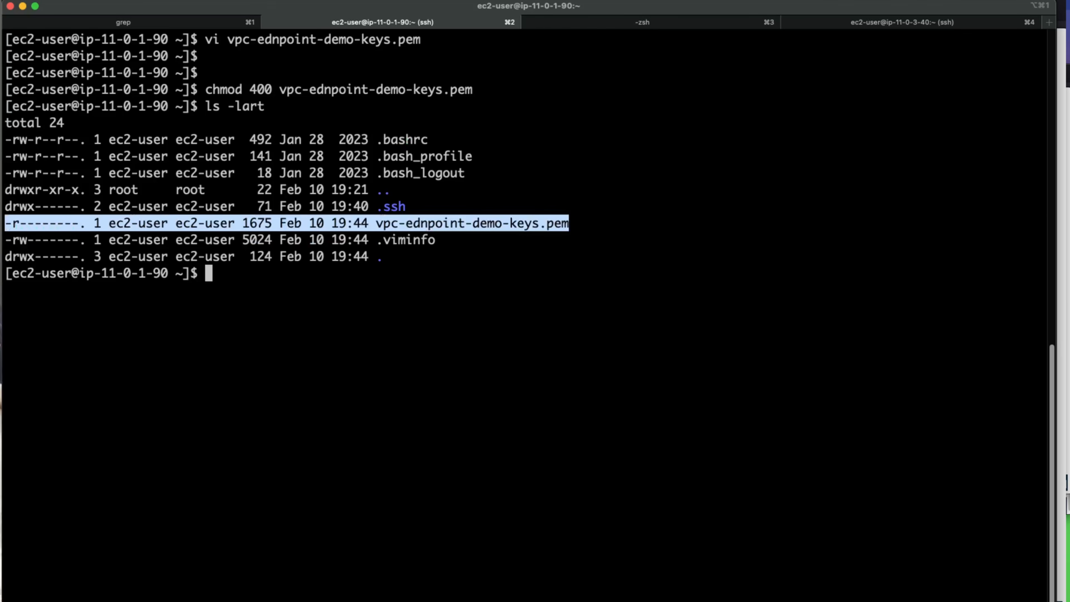
pyautogui.click(408, 303)
# Step: Close the extra EC2 browser tabs and return to the Instances list
pyautogui.press('super+Tab')
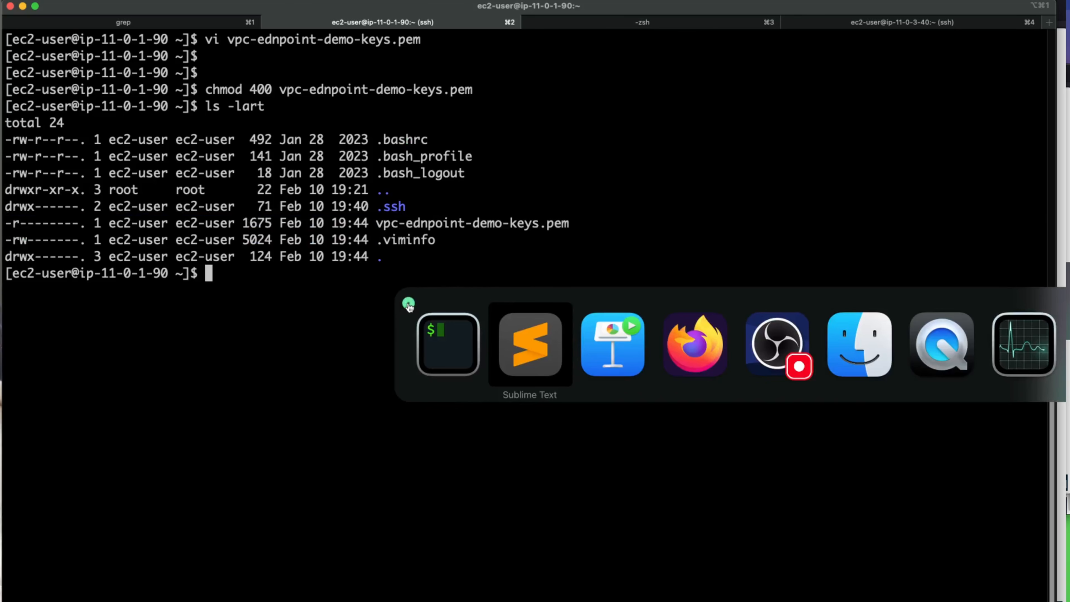
pyautogui.press('super+Tab')
pyautogui.press('super+Tab')
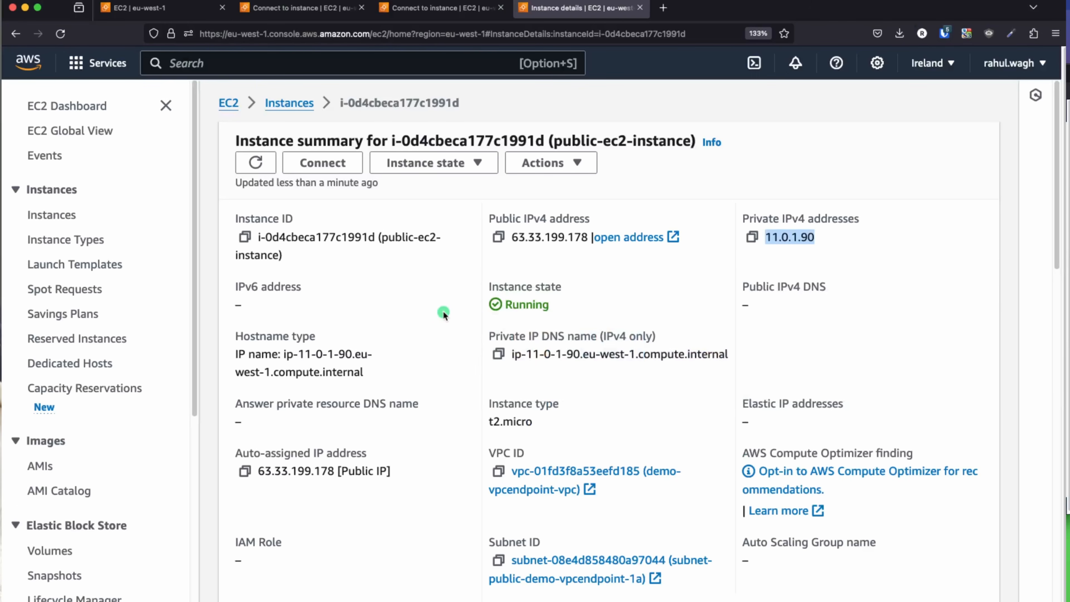
pyautogui.scroll(-3, 429, 265)
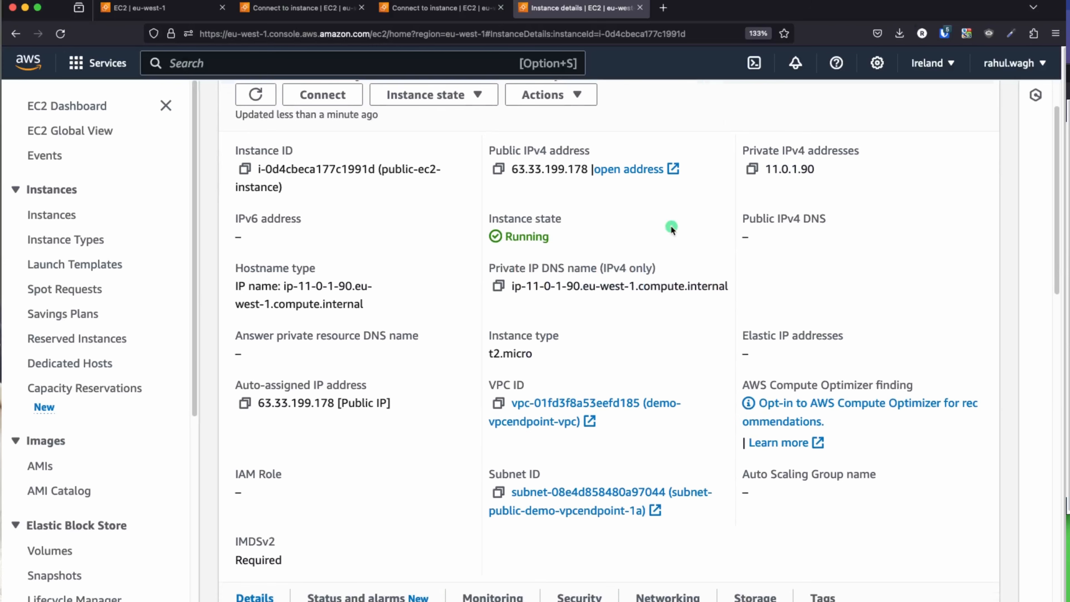
pyautogui.click(639, 8)
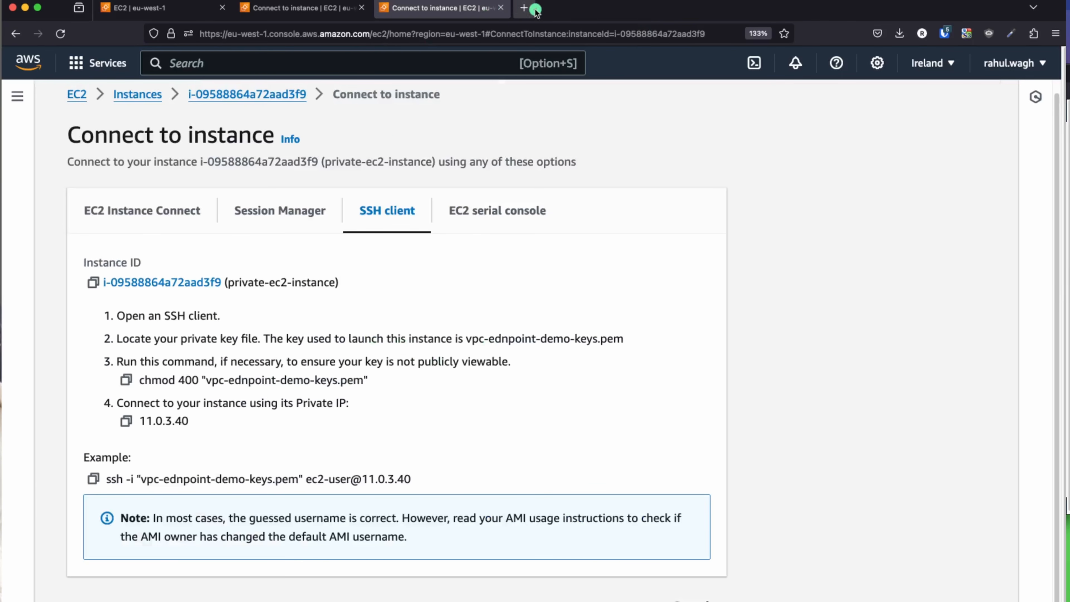
pyautogui.click(500, 8)
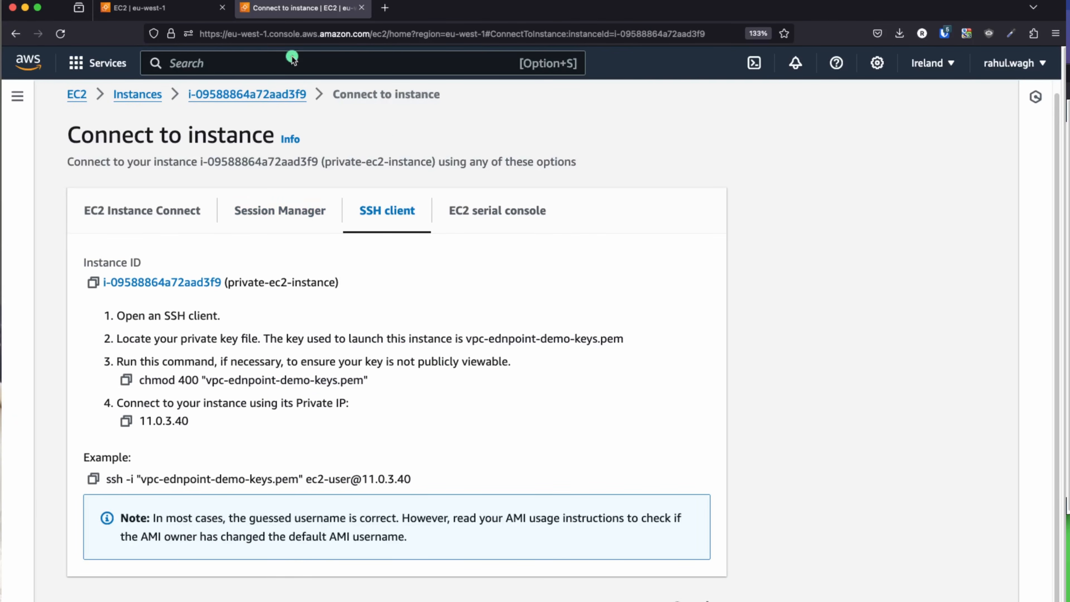
pyautogui.click(137, 94)
pyautogui.click(222, 7)
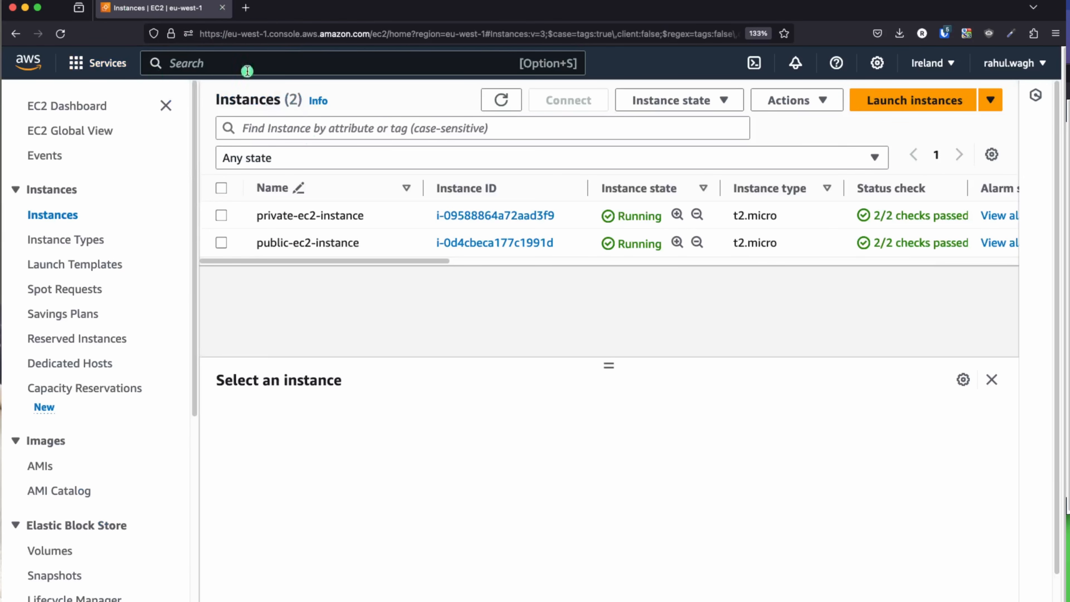
# Step: Copy the example ssh command from private-ec2-instance's SSH client connection instructions
pyautogui.click(471, 217)
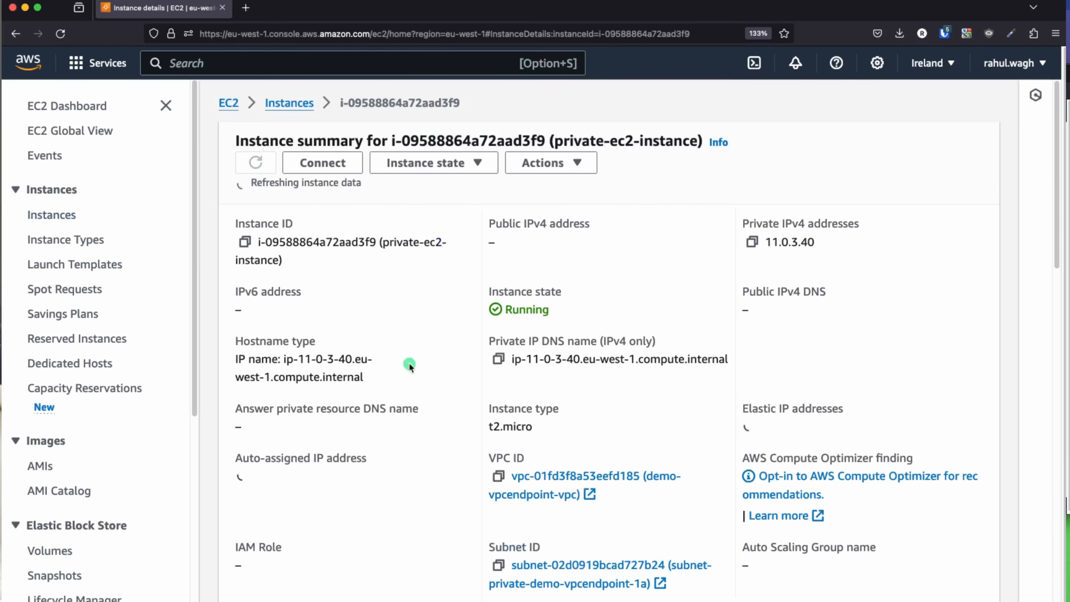
pyautogui.click(317, 162)
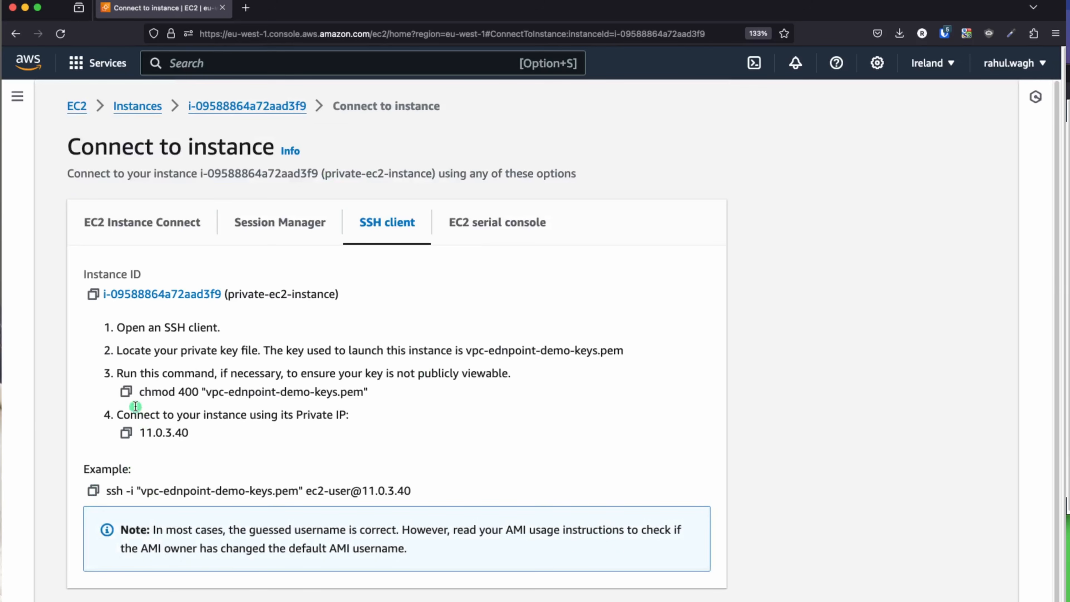
pyautogui.moveTo(140, 391); pyautogui.dragTo(365, 399)
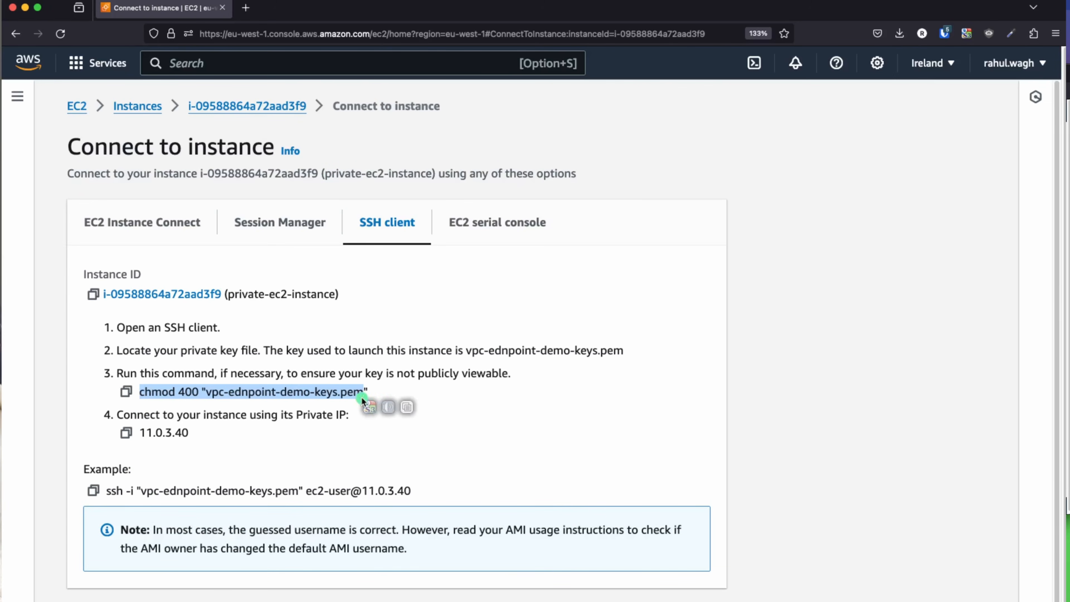
pyautogui.click(92, 491)
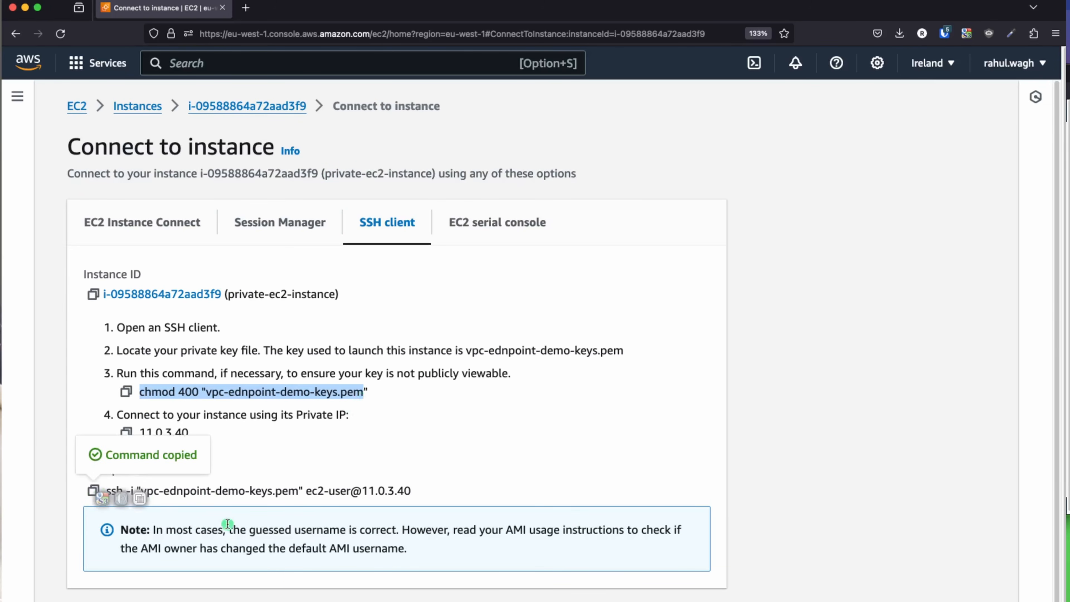
pyautogui.press('super+Tab')
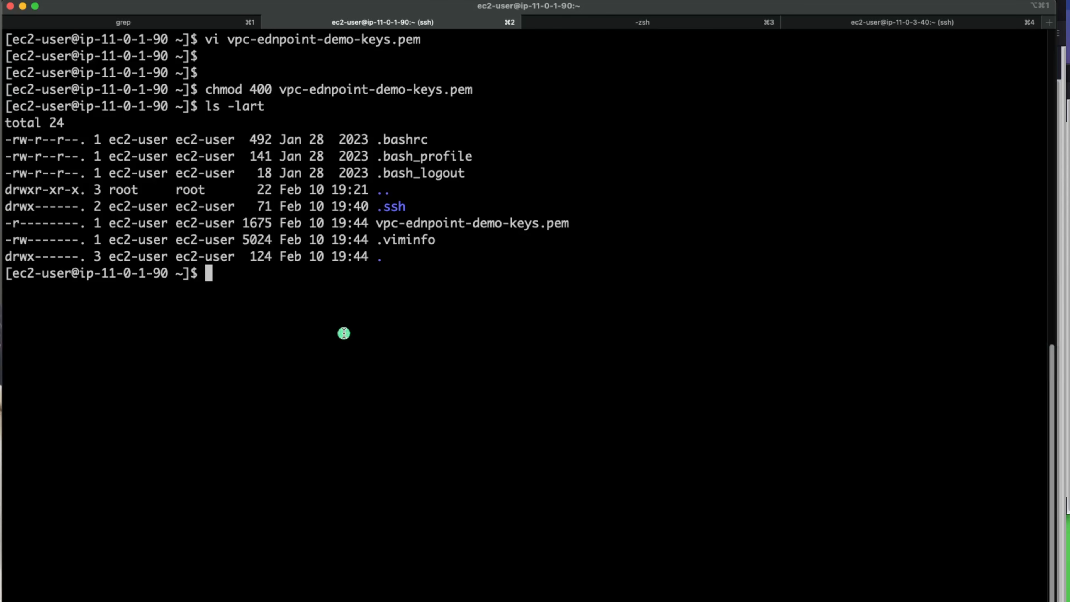
# Step: SSH into the private instance with the pasted ssh -i command and clear the screen
pyautogui.press('super+v')
pyautogui.press('Return')
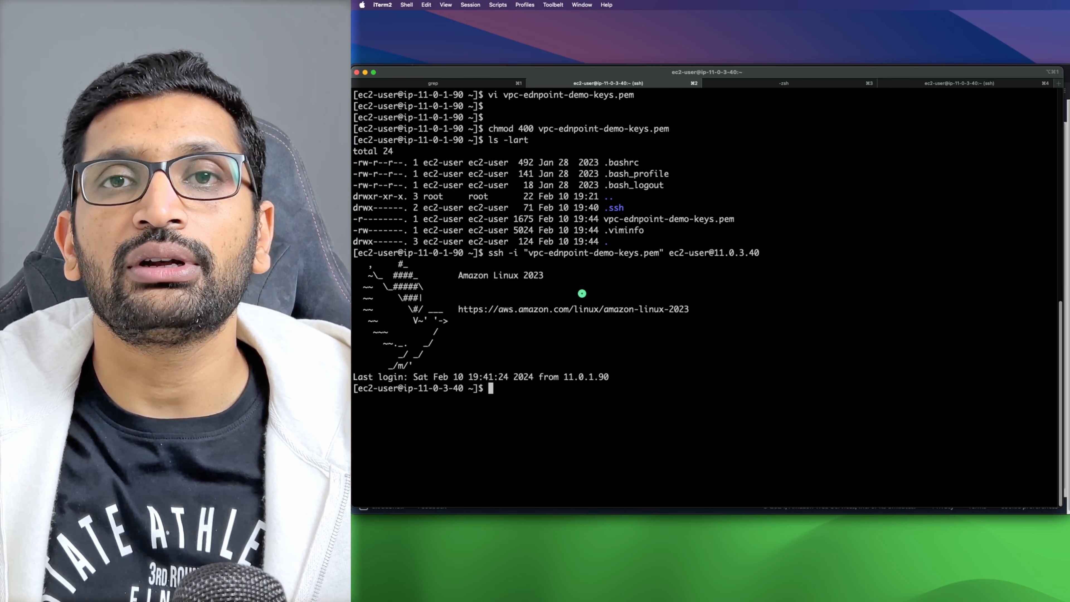
pyautogui.write('clear')
pyautogui.press('Return')
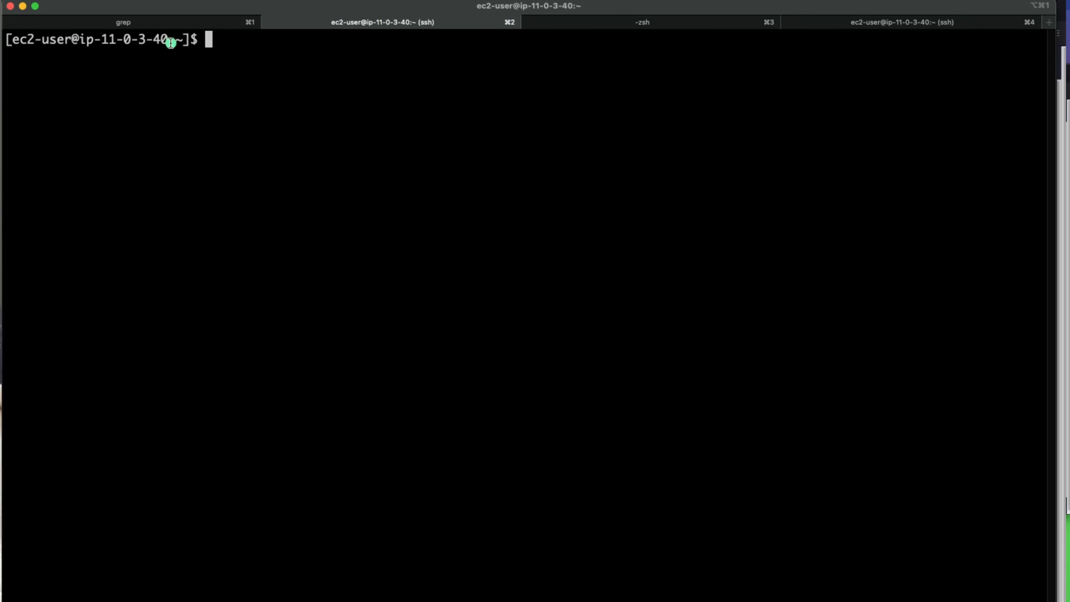
# Step: Confirm the 11-0-3-40 prompt and open the private instance's summary page in the console
pyautogui.moveTo(170, 41); pyautogui.dragTo(102, 39)
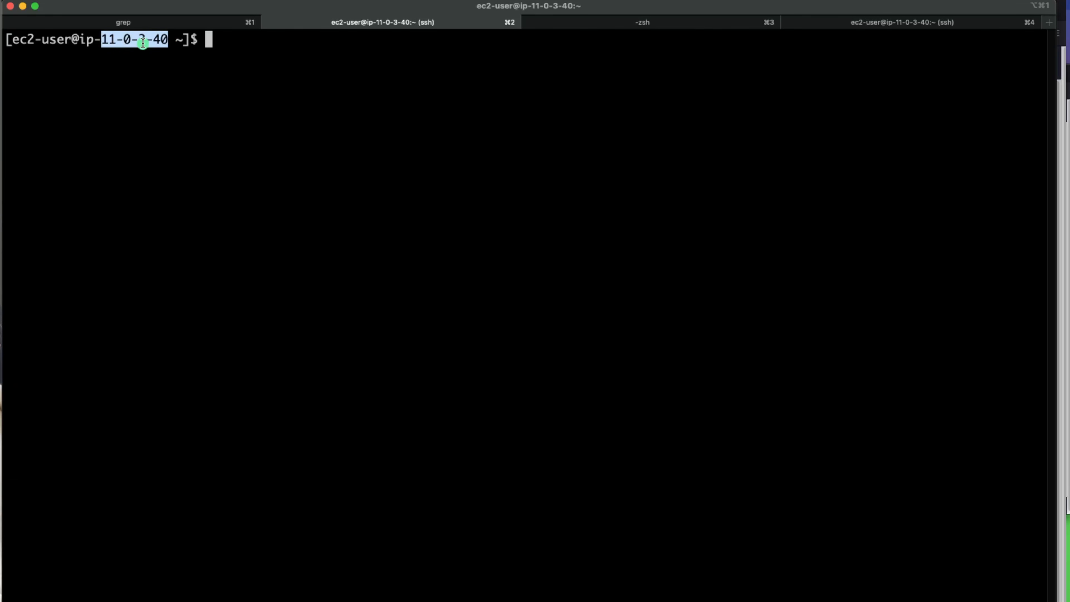
pyautogui.press('super+Tab')
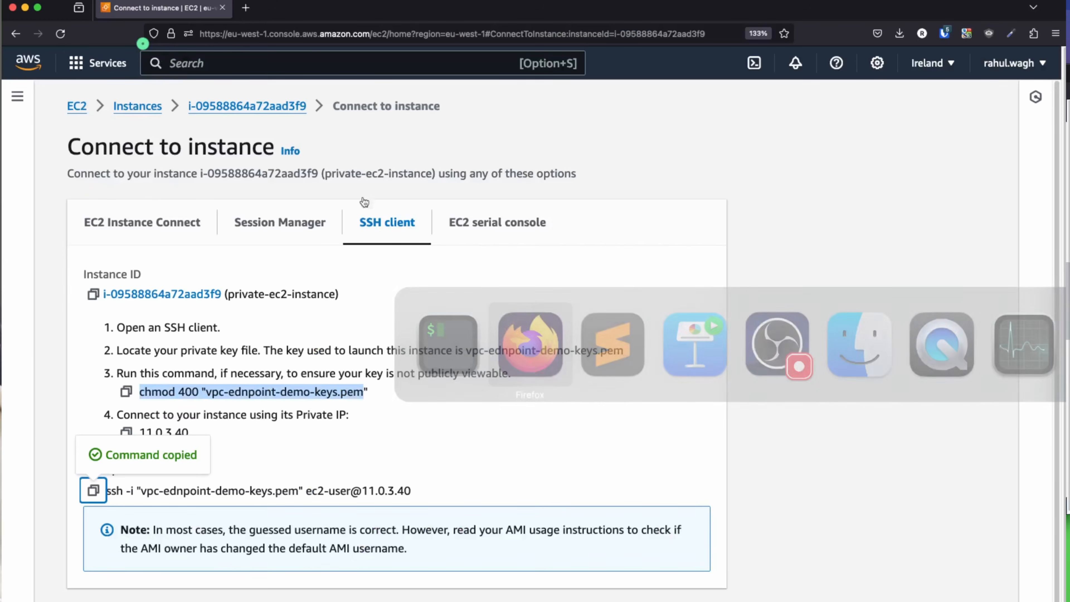
pyautogui.click(251, 114)
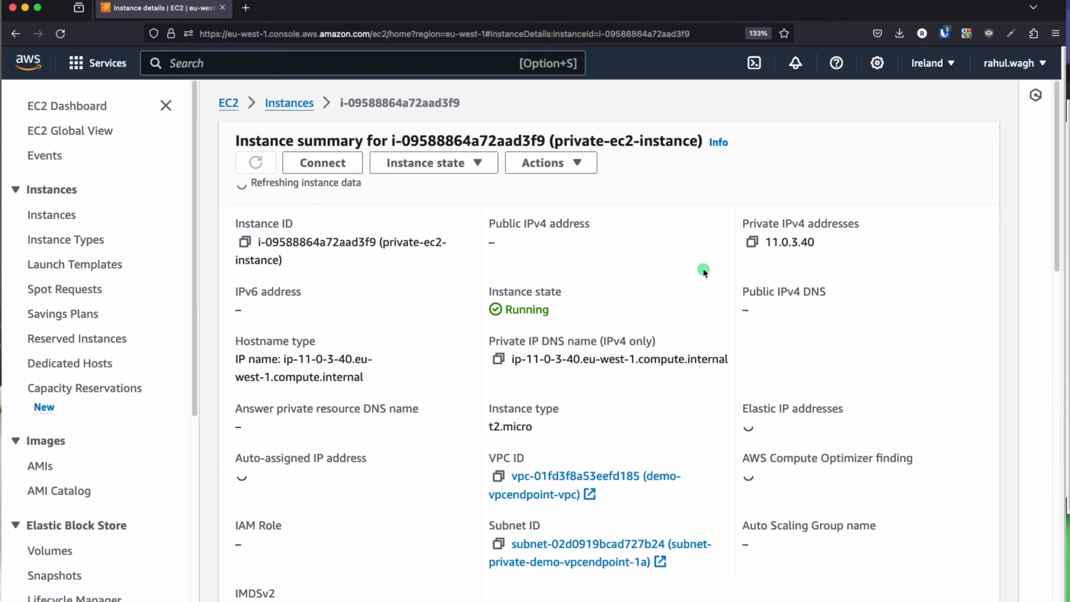
# Step: Highlight the private IPv4 11.0.3.40, then advance to the 'Step 6: Create S3 in VPC' slide
pyautogui.moveTo(819, 240); pyautogui.dragTo(752, 238)
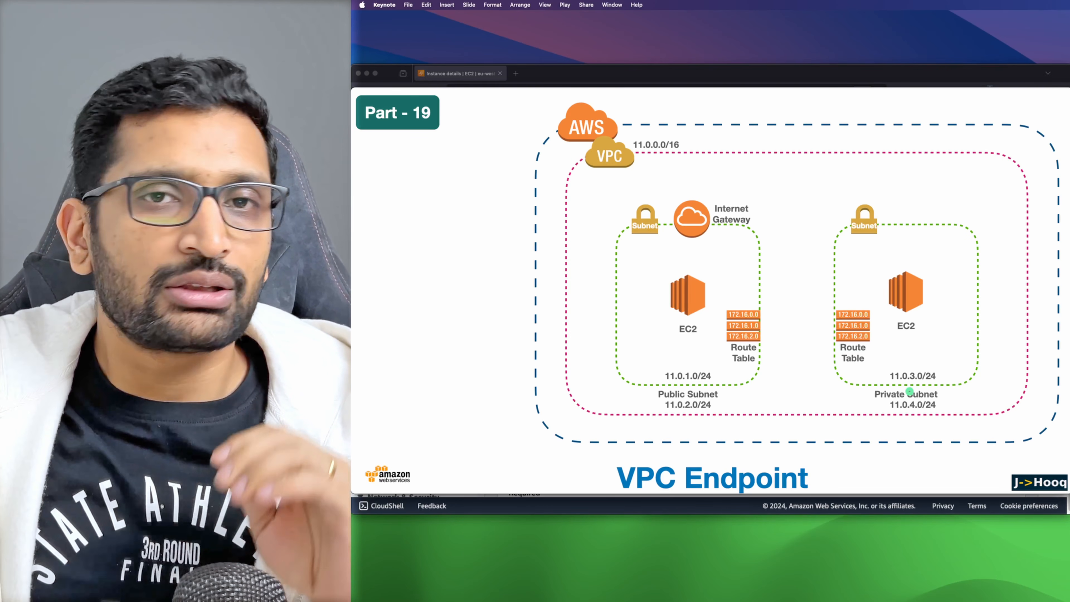
pyautogui.press('Right')
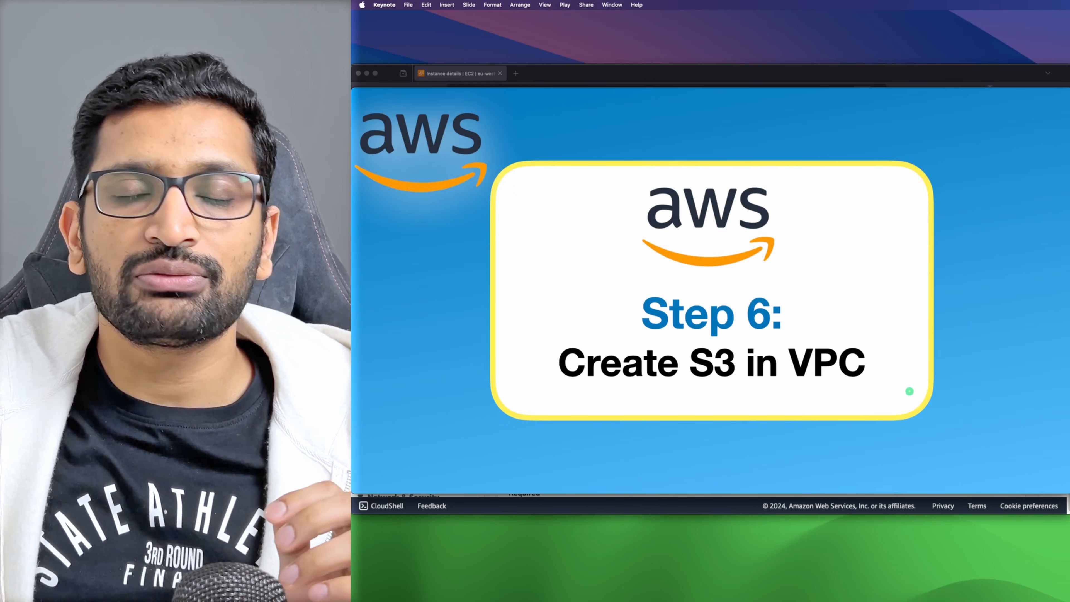